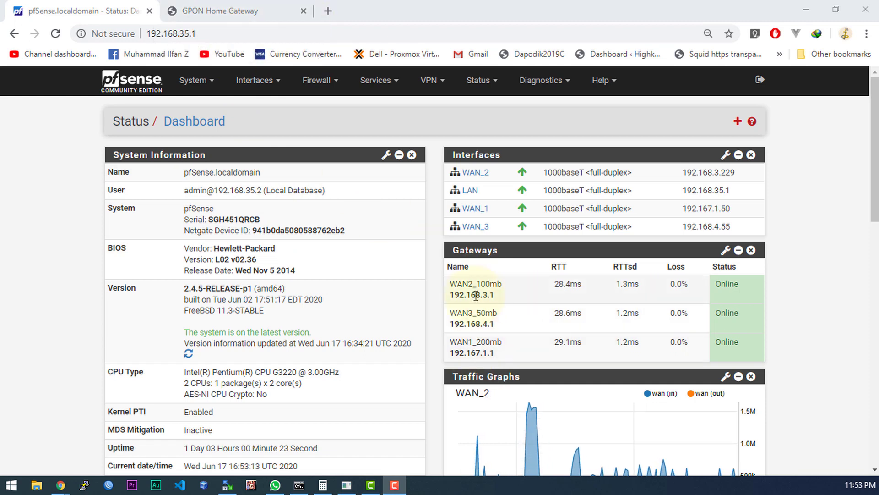
Examine the WAN Status page of the GPON gateway at 192.168.3.1, highlighting its address and its IPv4 Address.
{"action": "left_click", "coordinate": [253, 6]}
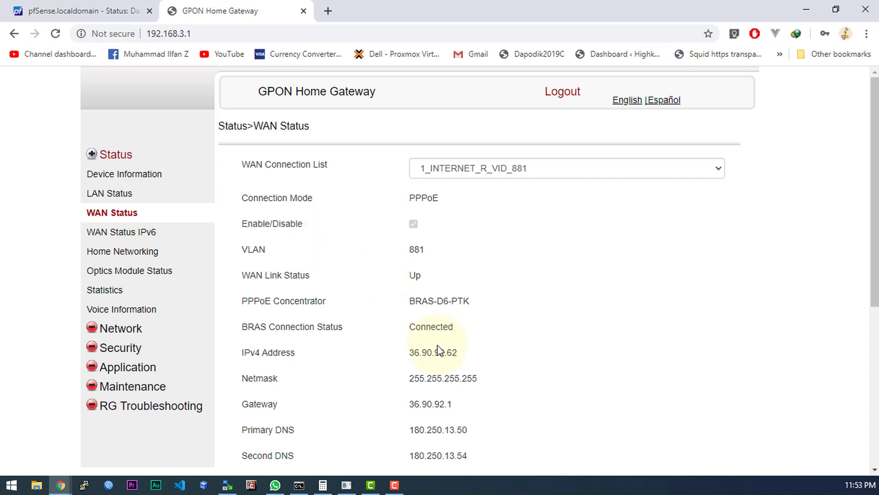
{"action": "left_click", "coordinate": [197, 34]}
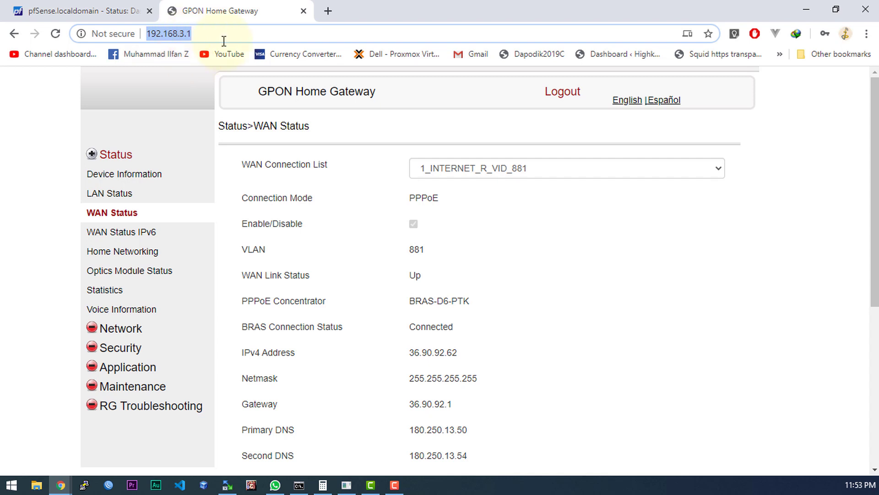
{"action": "left_click", "coordinate": [195, 34]}
{"action": "double_click", "coordinate": [182, 34]}
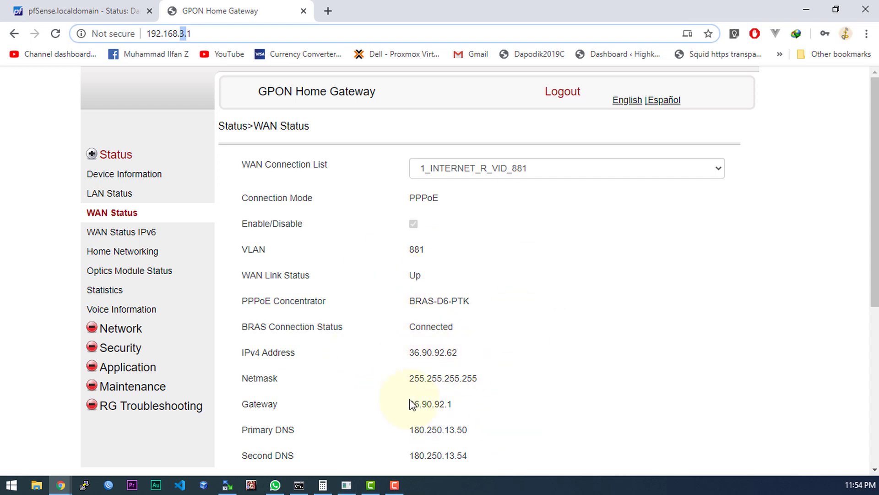
{"action": "left_click_drag", "start_coordinate": [407, 353], "coordinate": [443, 347]}
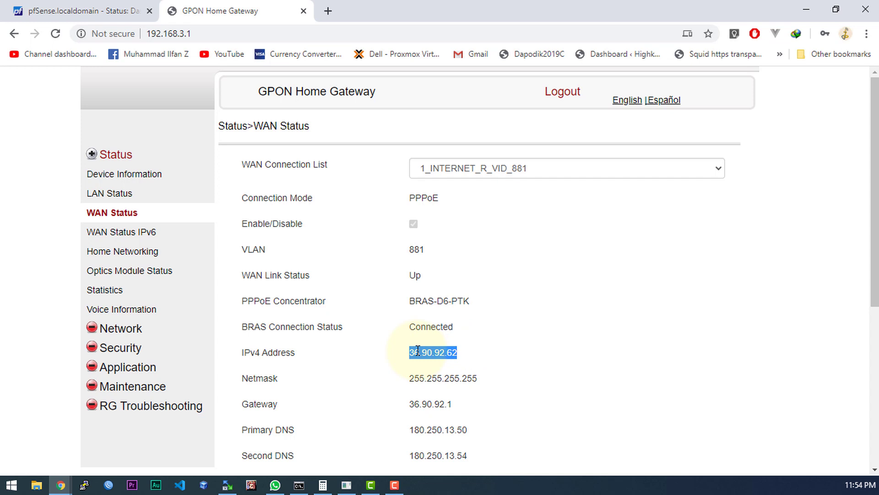
Open the gateway page at 192.167.1.1 in a new browser tab.
{"action": "left_click", "coordinate": [327, 10]}
{"action": "type", "text": "192."}
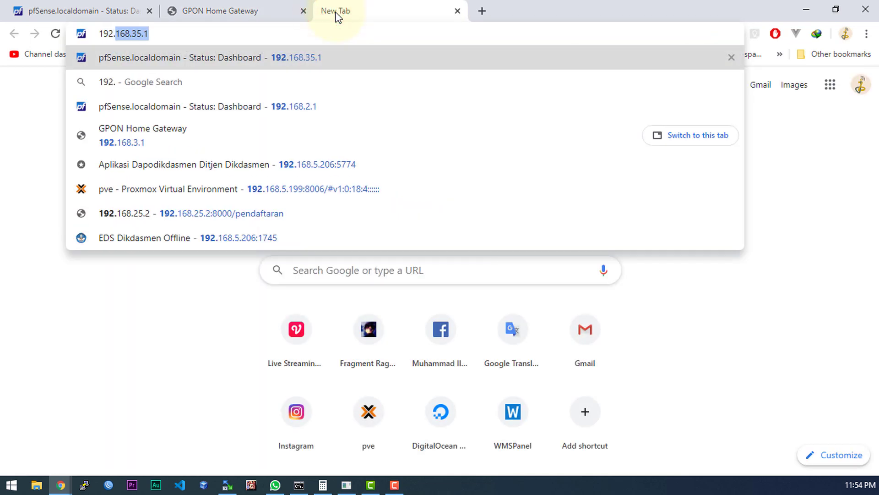
{"action": "type", "text": "168.7"}
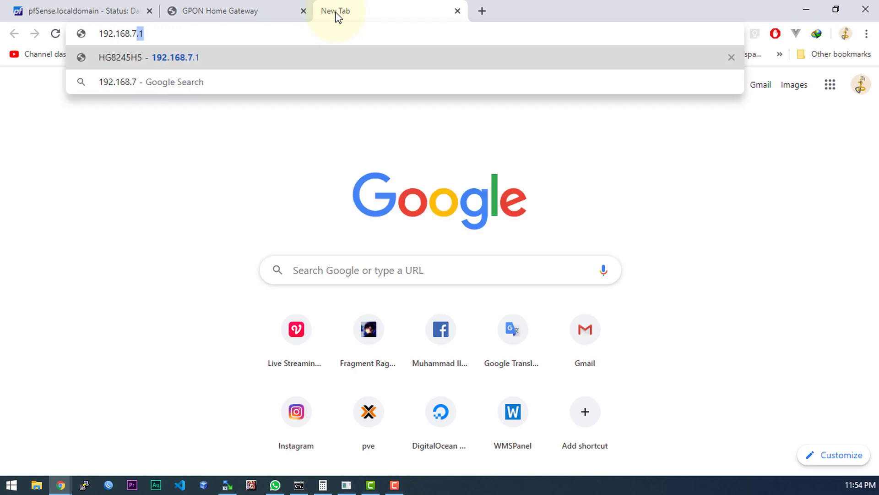
{"action": "key", "text": "Left"}
{"action": "key", "text": "Left"}
{"action": "key", "text": "Left"}
{"action": "key", "text": "BackSpace"}
{"action": "type", "text": "7"}
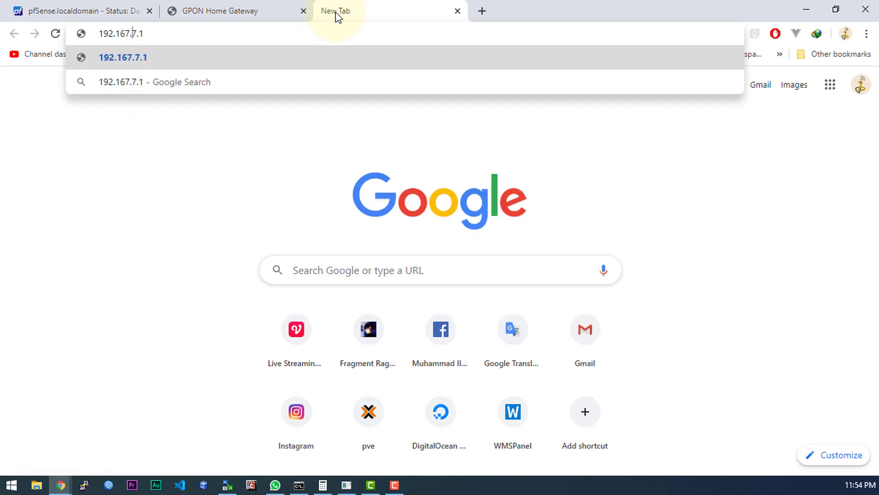
{"action": "key", "text": "Delete"}
{"action": "key", "text": "Delete"}
{"action": "key", "text": "Delete"}
{"action": "type", "text": "1.1"}
{"action": "key", "text": "Return"}
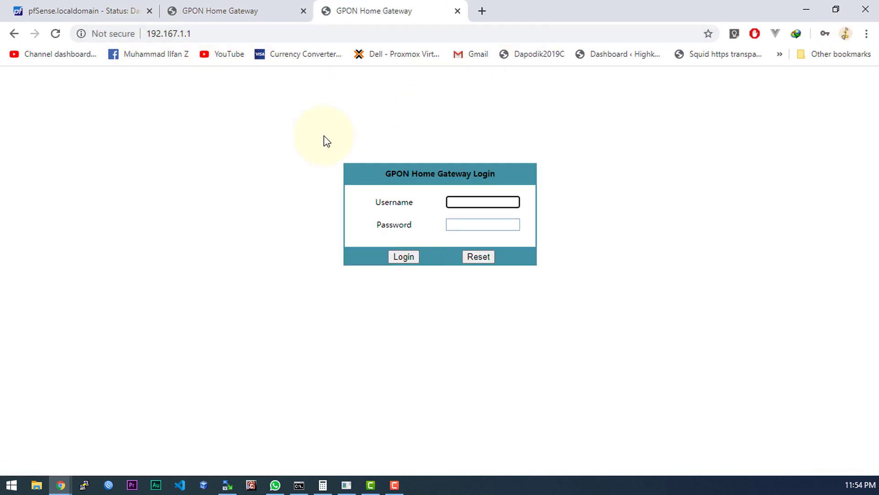
Log in to the 192.167.1.1 gateway with the username and password and check the IP Address on its WAN Status page.
{"action": "left_click", "coordinate": [482, 201]}
{"action": "left_click", "coordinate": [480, 227]}
{"action": "left_click", "coordinate": [399, 258]}
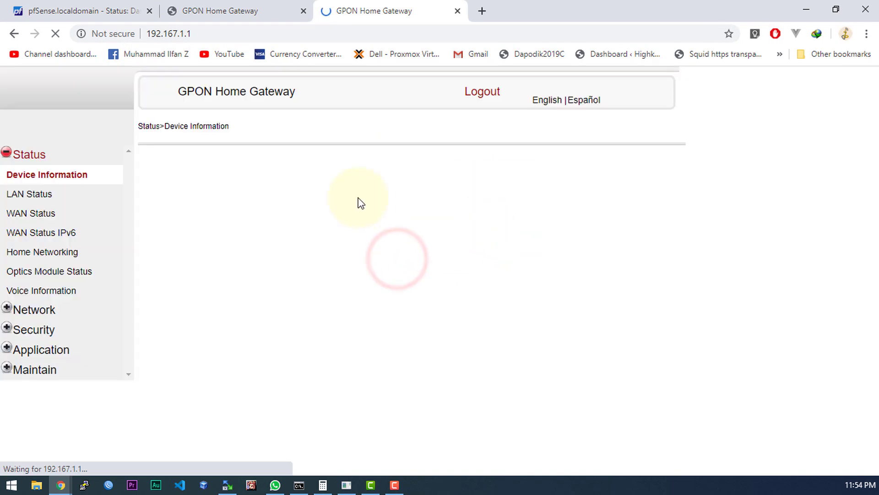
{"action": "left_click", "coordinate": [55, 213]}
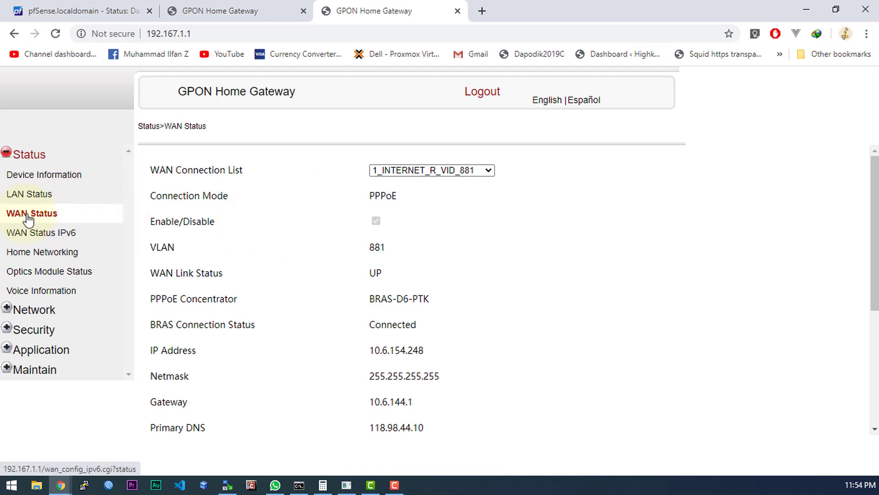
{"action": "left_click_drag", "start_coordinate": [369, 350], "coordinate": [501, 372]}
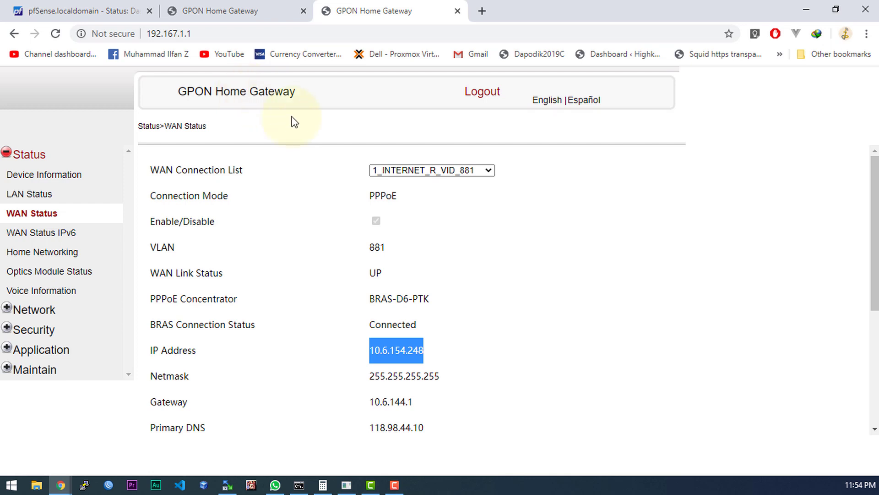
Log back in to the 192.168.3.1 gateway with the saved support username and password and highlight the IPv4 Address under WAN Status.
{"action": "left_click", "coordinate": [220, 11]}
{"action": "left_click", "coordinate": [467, 202]}
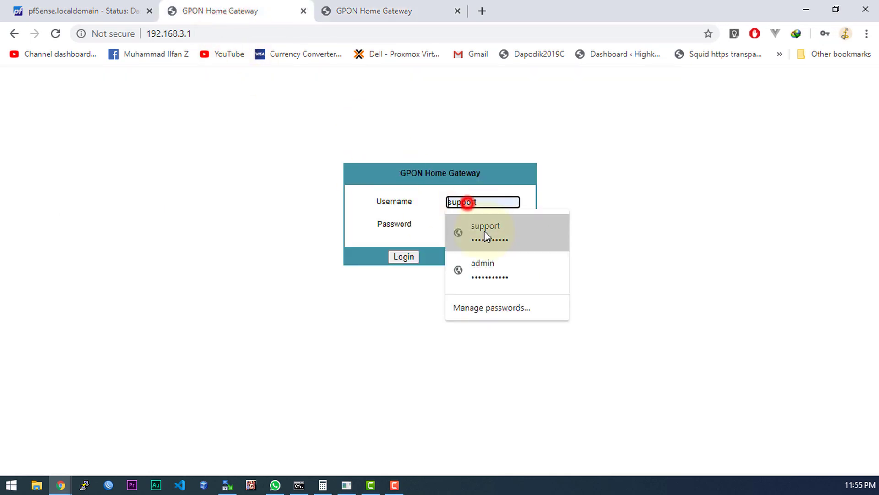
{"action": "left_click", "coordinate": [484, 234]}
{"action": "left_click", "coordinate": [404, 256]}
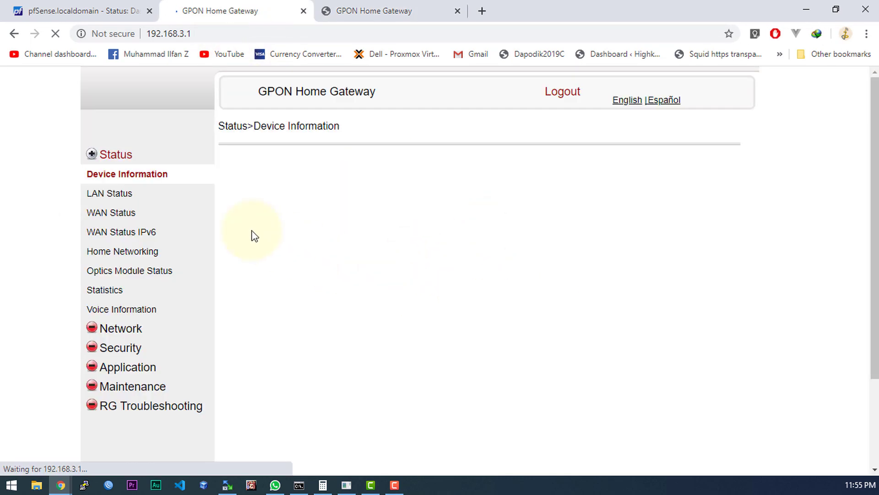
{"action": "left_click", "coordinate": [126, 216]}
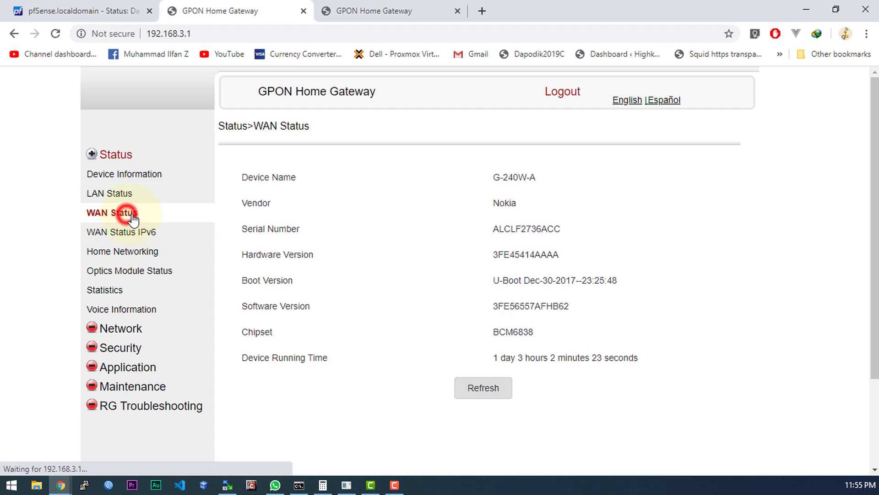
{"action": "left_click_drag", "start_coordinate": [416, 351], "coordinate": [543, 352]}
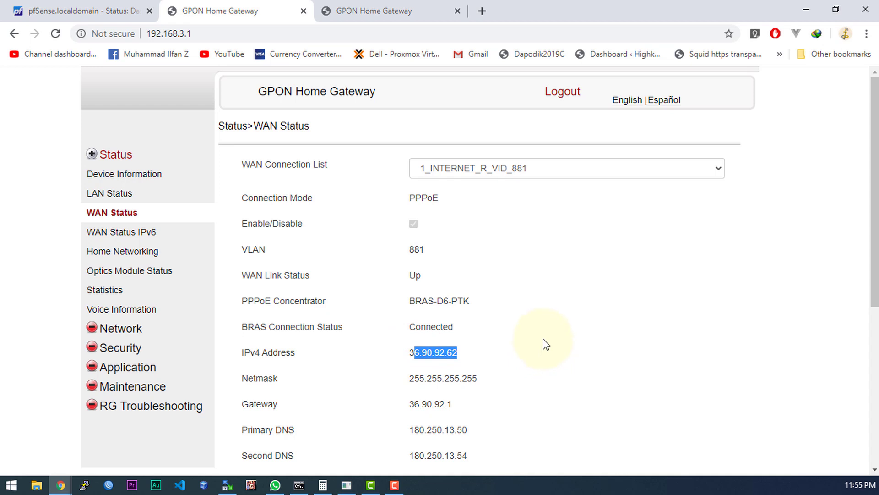
{"action": "double_click", "coordinate": [433, 358]}
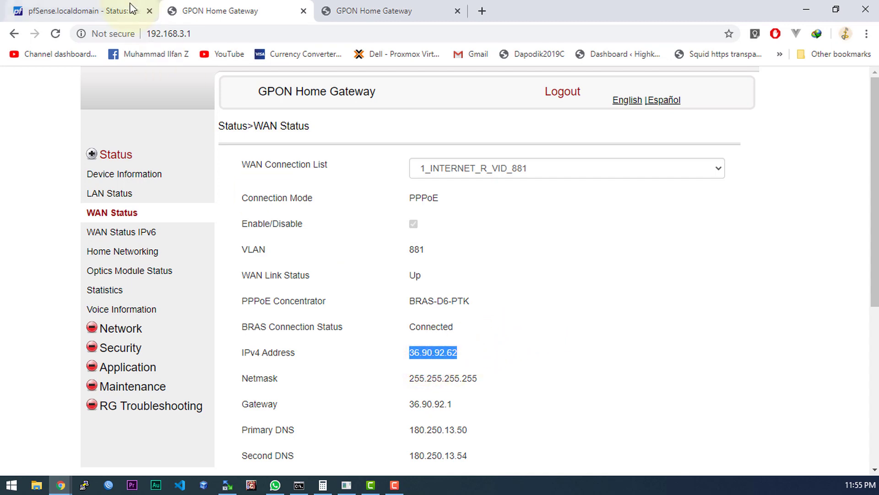
Compare the pfSense dashboard's gateway list with the WAN Status details of the 192.168.3.1 gateway.
{"action": "left_click", "coordinate": [114, 9]}
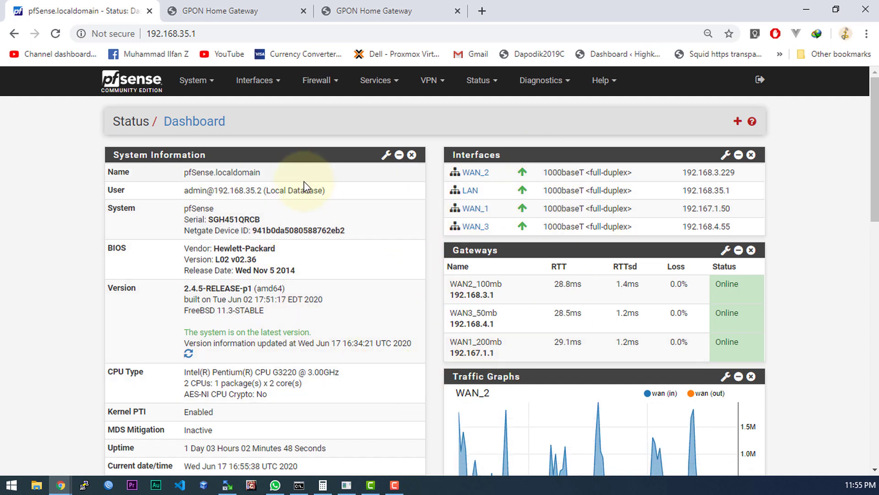
{"action": "left_click", "coordinate": [256, 11]}
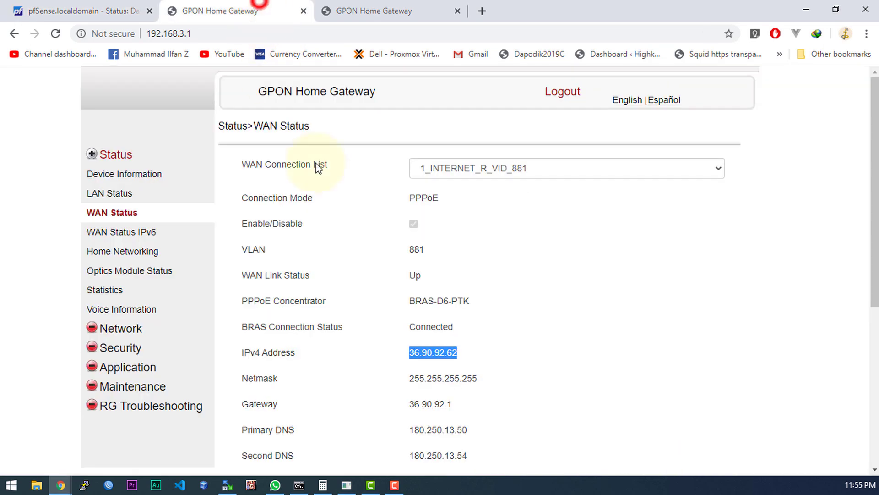
{"action": "left_click_drag", "start_coordinate": [504, 359], "coordinate": [337, 295]}
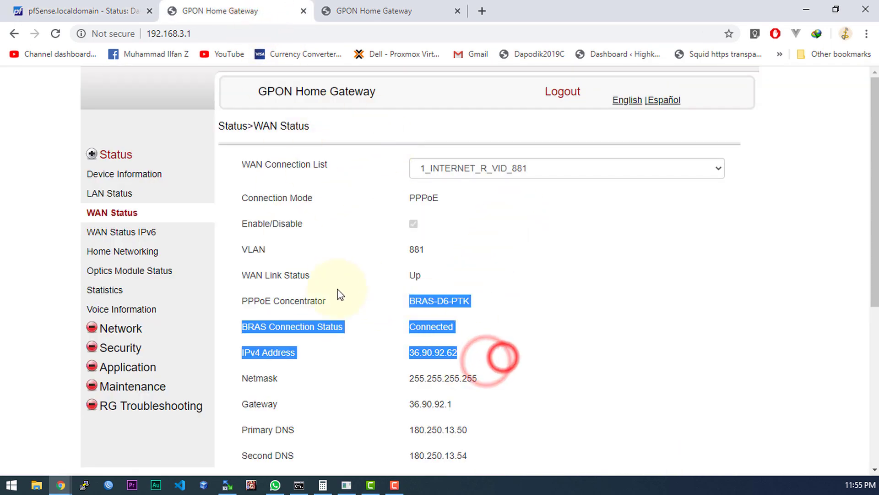
{"action": "left_click", "coordinate": [472, 320]}
{"action": "left_click", "coordinate": [36, 10]}
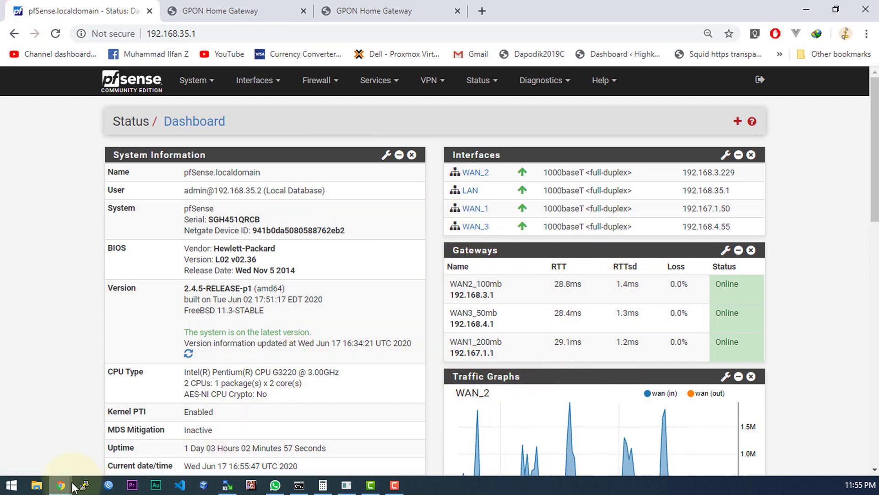
Switch to WinBox, connect to the saved 100.100.100.1 router and minimize its window.
{"action": "left_click", "coordinate": [109, 485]}
{"action": "double_click", "coordinate": [44, 221]}
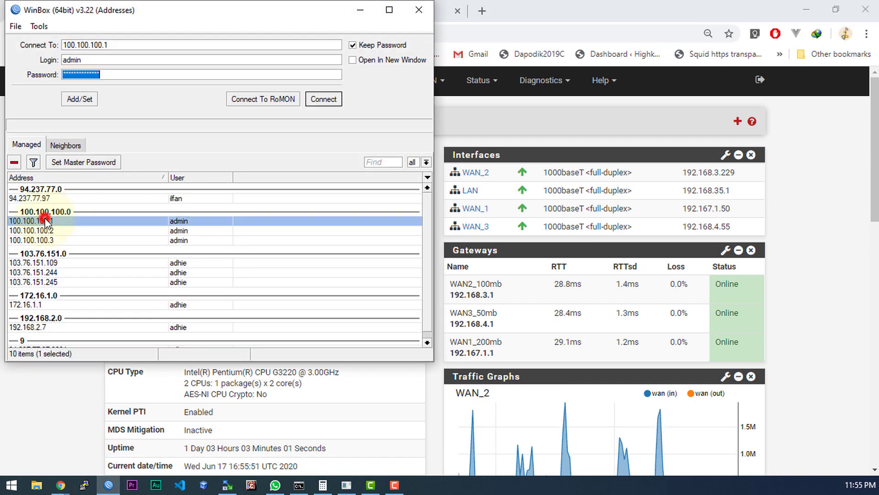
{"action": "left_click", "coordinate": [805, 6]}
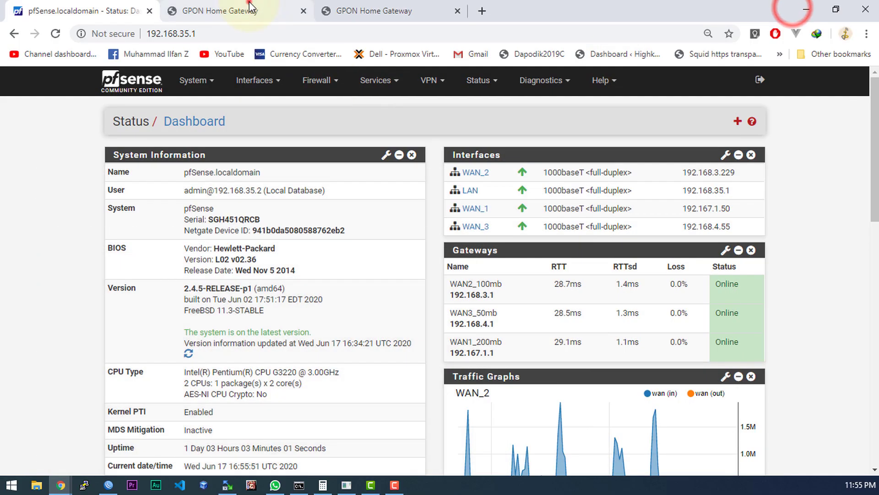
Open the Security firewall settings of the 192.168.3.1 gateway and choose Low as the Security Level.
{"action": "left_click", "coordinate": [249, 9]}
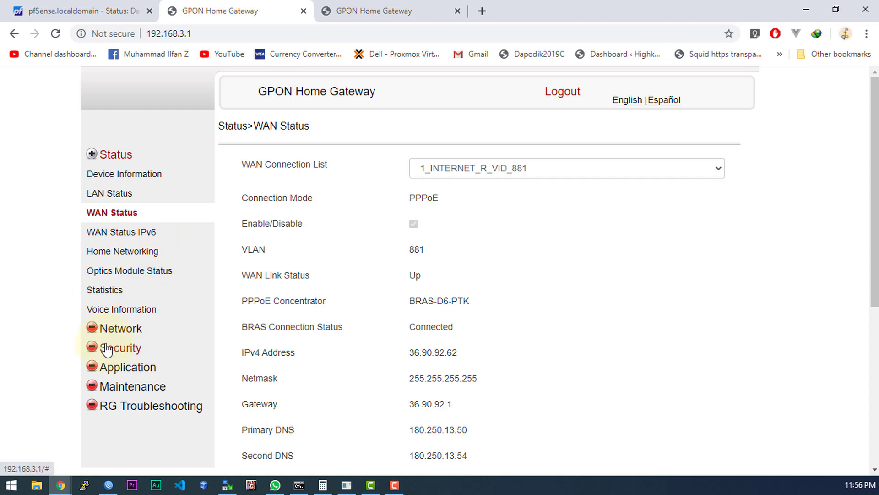
{"action": "left_click", "coordinate": [127, 353]}
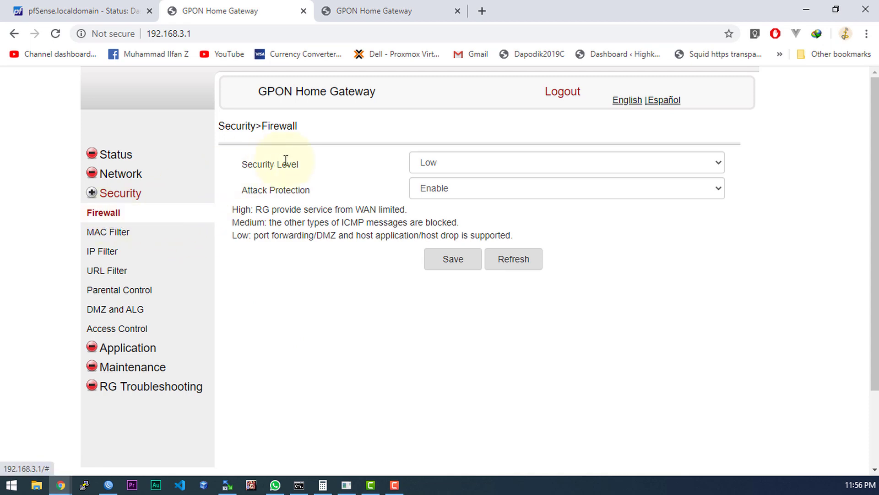
{"action": "left_click_drag", "start_coordinate": [269, 164], "coordinate": [683, 183]}
{"action": "left_click", "coordinate": [543, 164]}
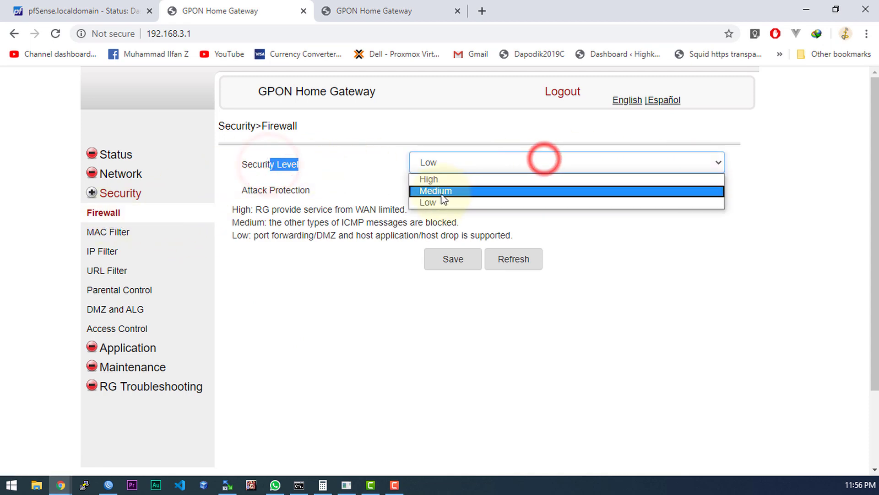
{"action": "left_click", "coordinate": [434, 198]}
Examine the descriptions of the High, Medium and Low security levels on the Firewall page.
{"action": "left_click_drag", "start_coordinate": [231, 206], "coordinate": [514, 238]}
{"action": "left_click", "coordinate": [299, 277]}
{"action": "left_click_drag", "start_coordinate": [233, 209], "coordinate": [271, 210]}
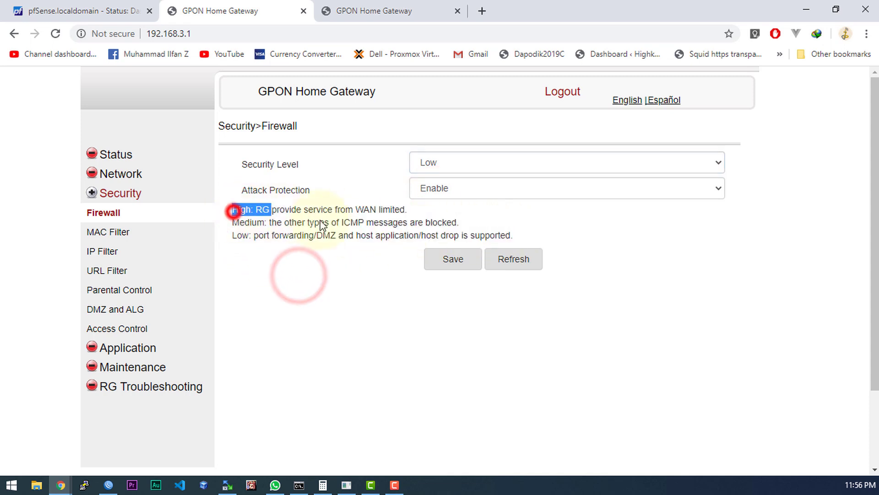
{"action": "left_click", "coordinate": [340, 237]}
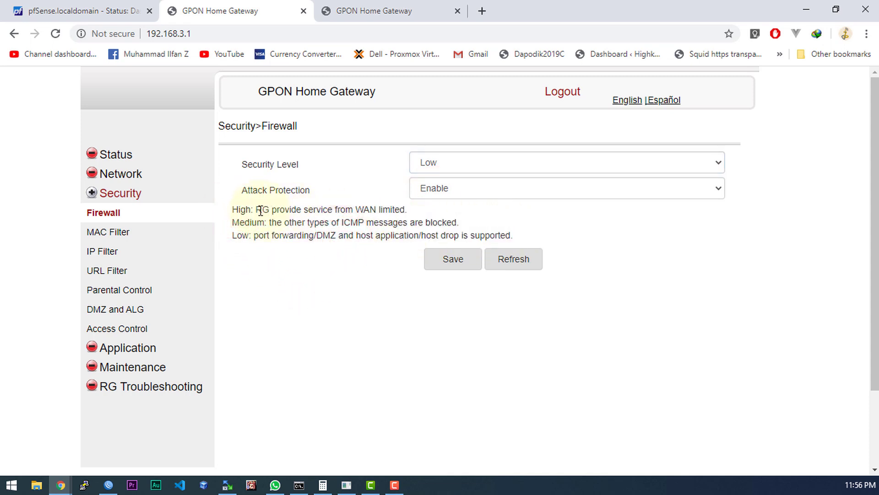
{"action": "left_click_drag", "start_coordinate": [258, 209], "coordinate": [305, 207]}
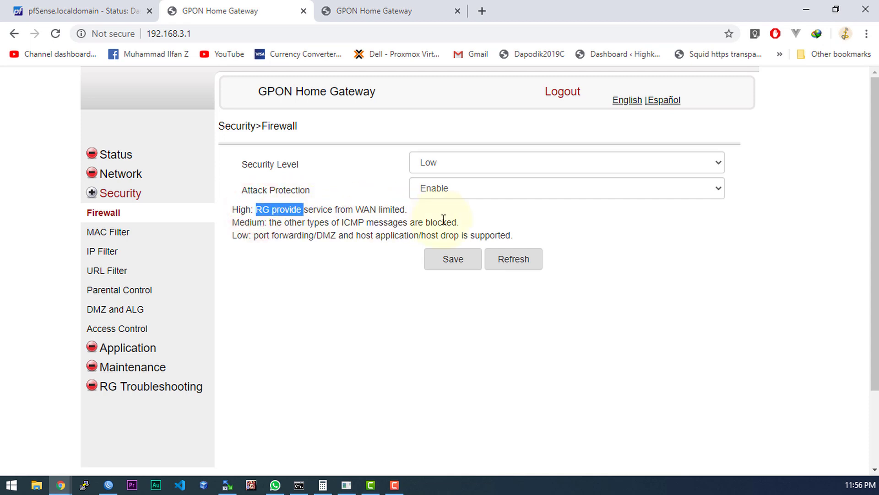
{"action": "triple_click", "coordinate": [360, 211]}
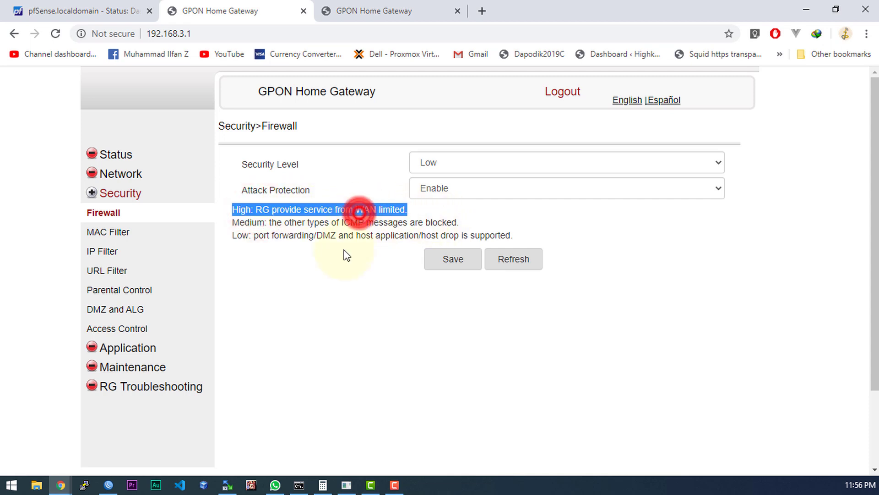
{"action": "left_click", "coordinate": [275, 210]}
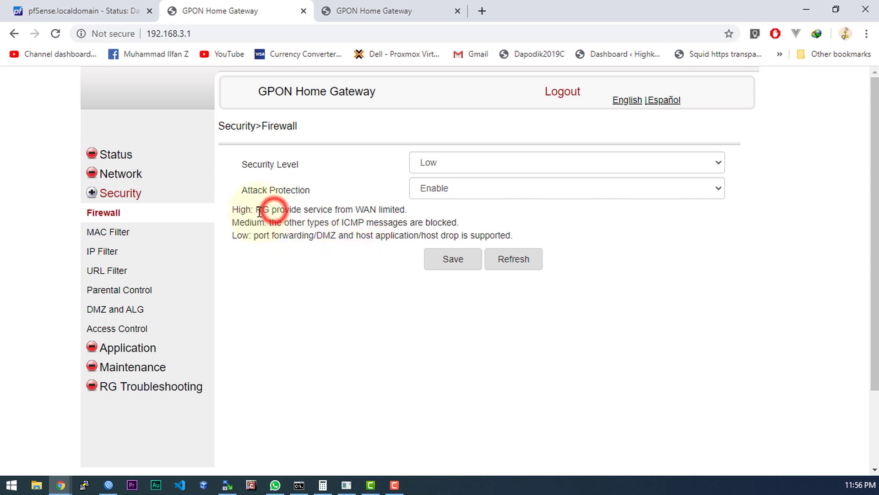
{"action": "double_click", "coordinate": [232, 210]}
{"action": "left_click_drag", "start_coordinate": [356, 209], "coordinate": [383, 210]}
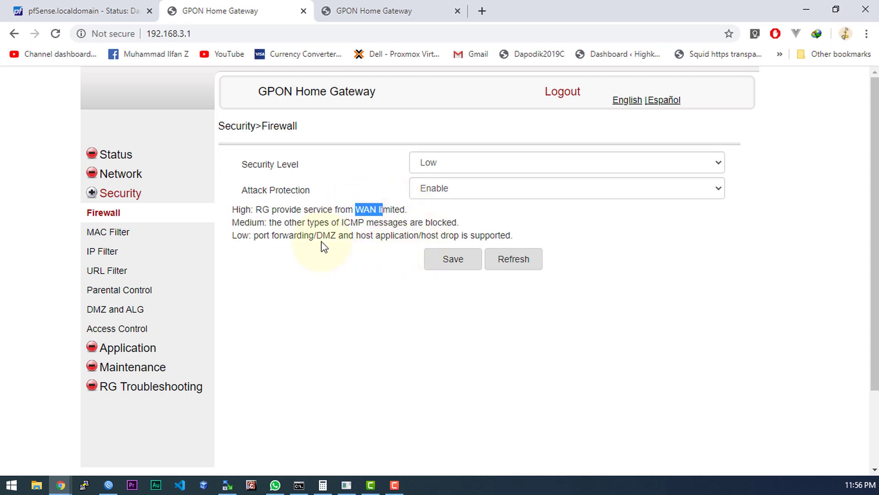
{"action": "left_click_drag", "start_coordinate": [240, 222], "coordinate": [257, 222]}
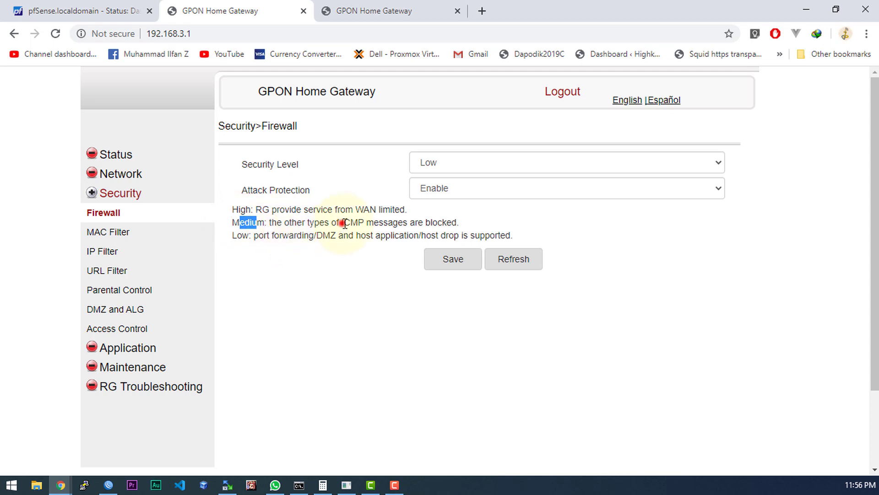
{"action": "left_click_drag", "start_coordinate": [342, 223], "coordinate": [358, 222]}
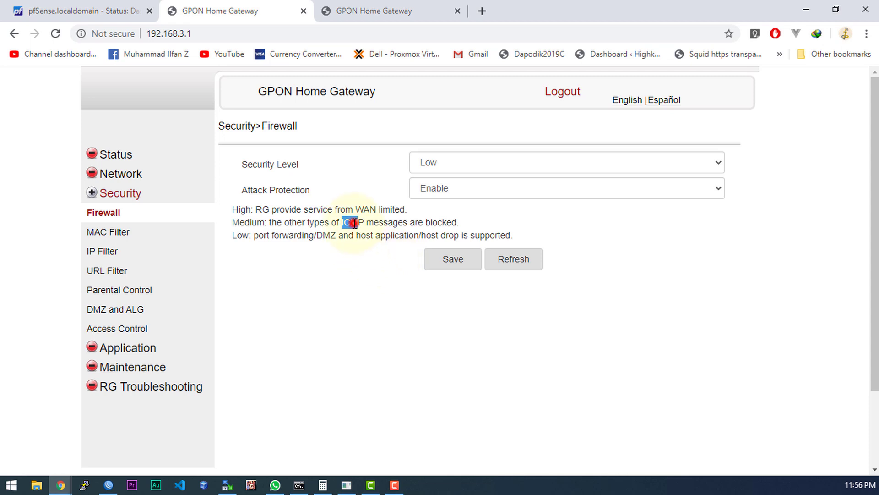
{"action": "left_click_drag", "start_coordinate": [355, 223], "coordinate": [365, 222]}
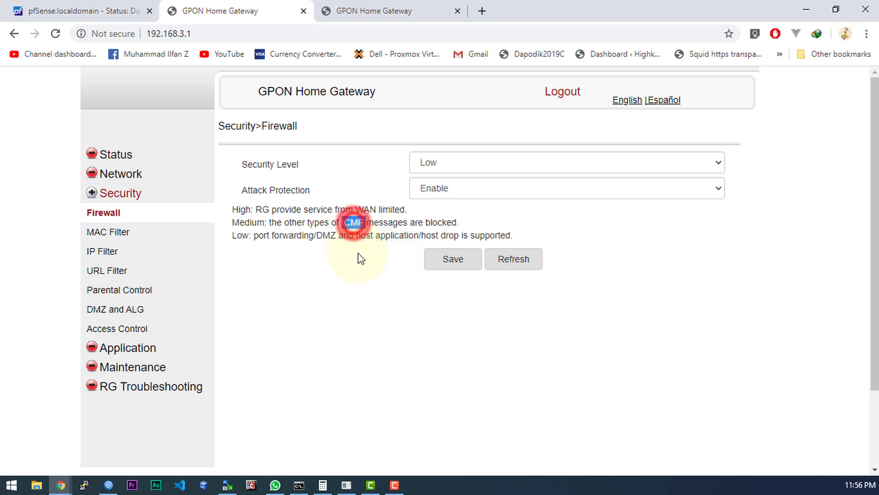
{"action": "double_click", "coordinate": [235, 235]}
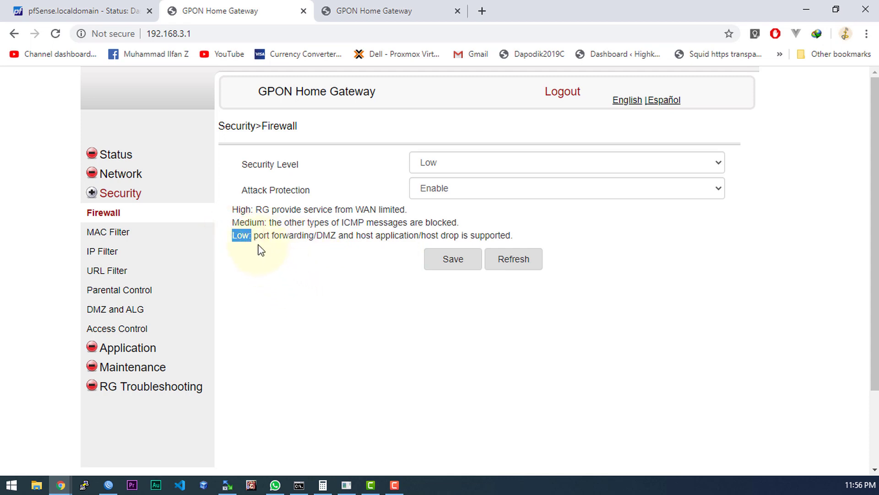
Examine the Low level's port forwarding and DMZ description on the Firewall page and keep Low as the Security Level.
{"action": "left_click", "coordinate": [255, 235]}
{"action": "left_click_drag", "start_coordinate": [258, 237], "coordinate": [322, 238]}
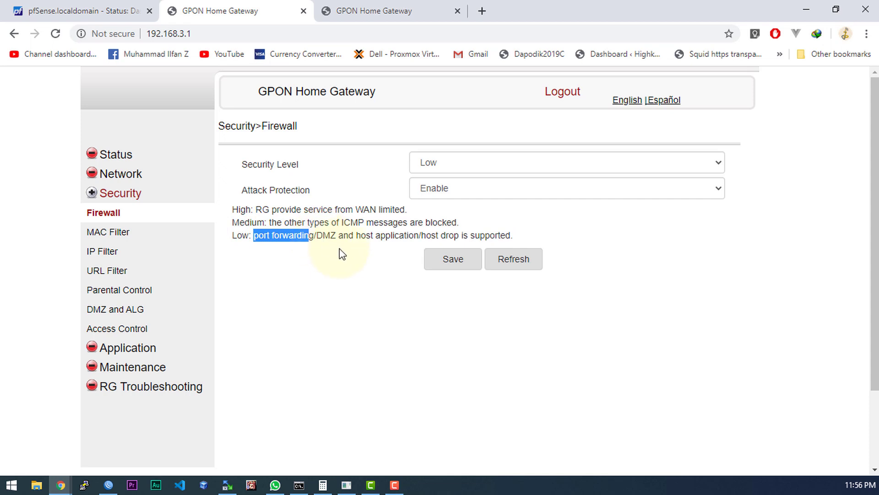
{"action": "left_click_drag", "start_coordinate": [315, 236], "coordinate": [336, 236]}
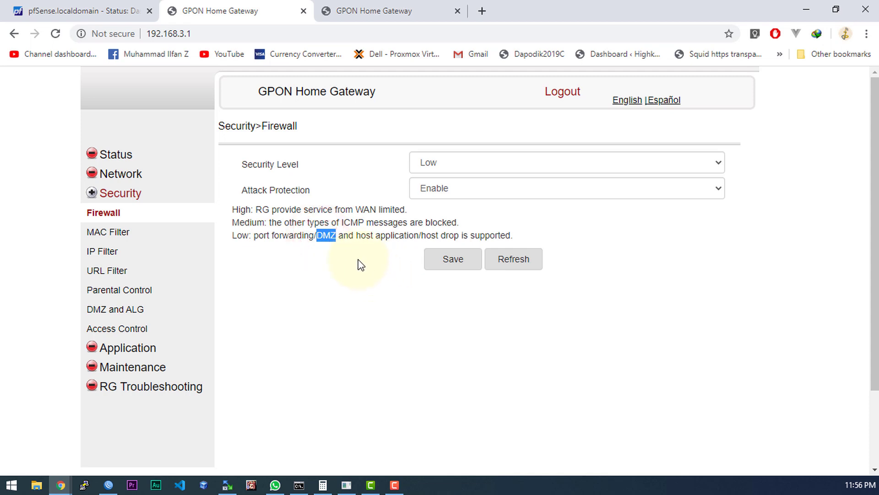
{"action": "left_click", "coordinate": [427, 168]}
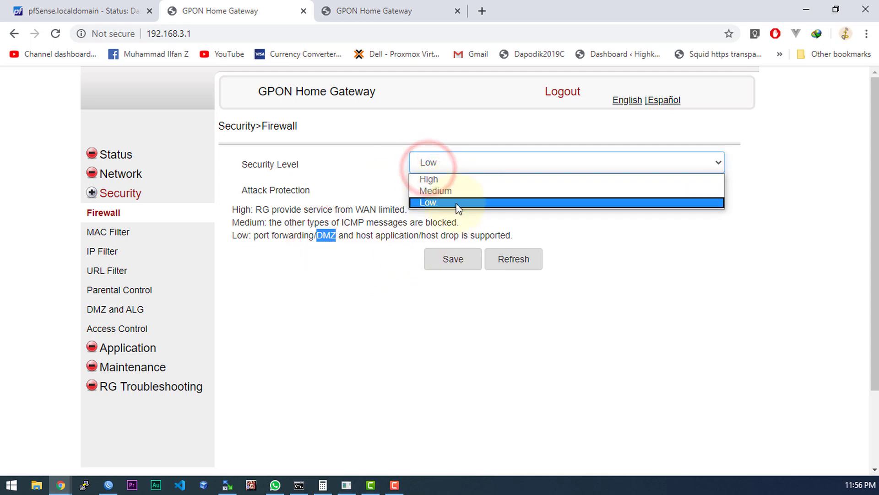
{"action": "left_click", "coordinate": [444, 203]}
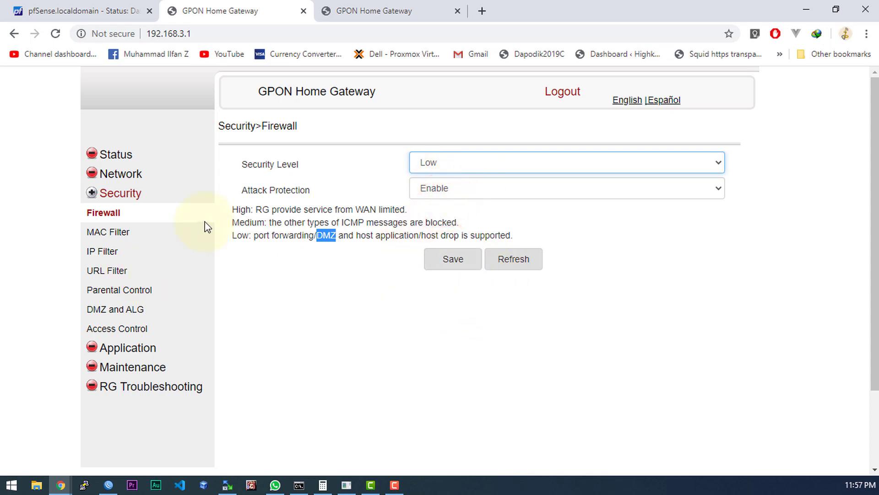
Open the gateway's DMZ and ALG settings and choose 1_INTERNET_R_VID_881 as the DMZ's WAN connection.
{"action": "left_click", "coordinate": [97, 312]}
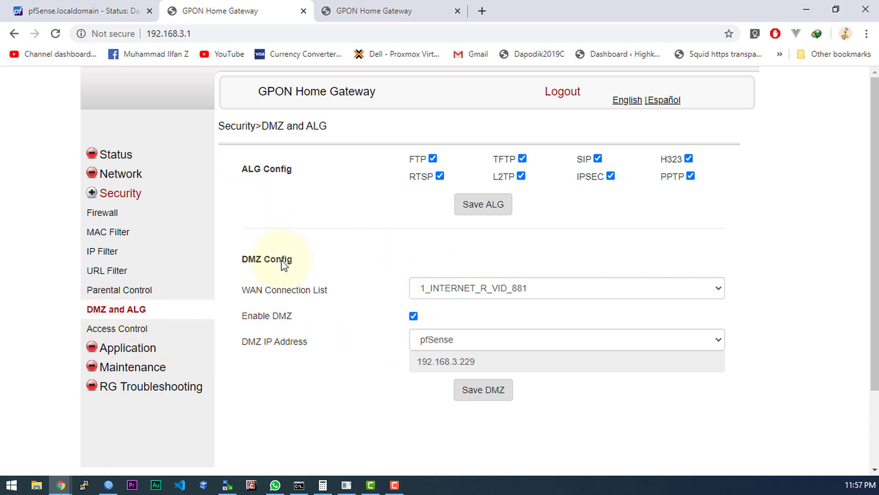
{"action": "left_click_drag", "start_coordinate": [297, 315], "coordinate": [243, 315]}
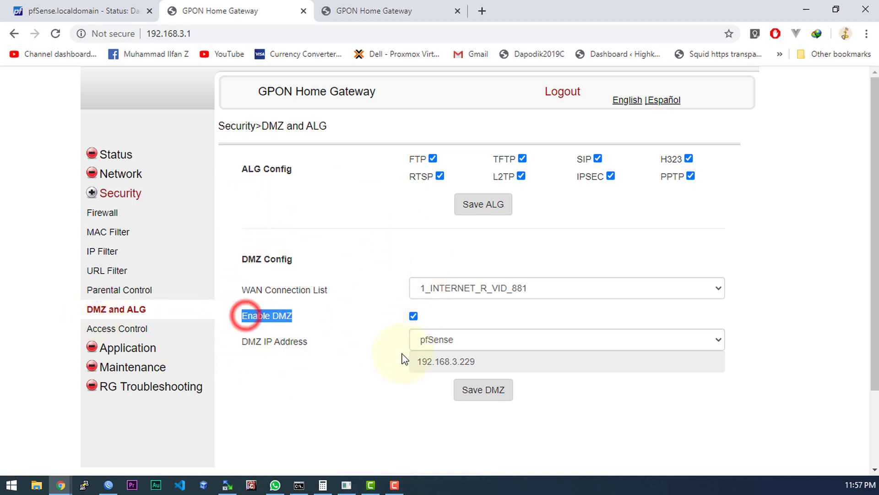
{"action": "left_click", "coordinate": [467, 289]}
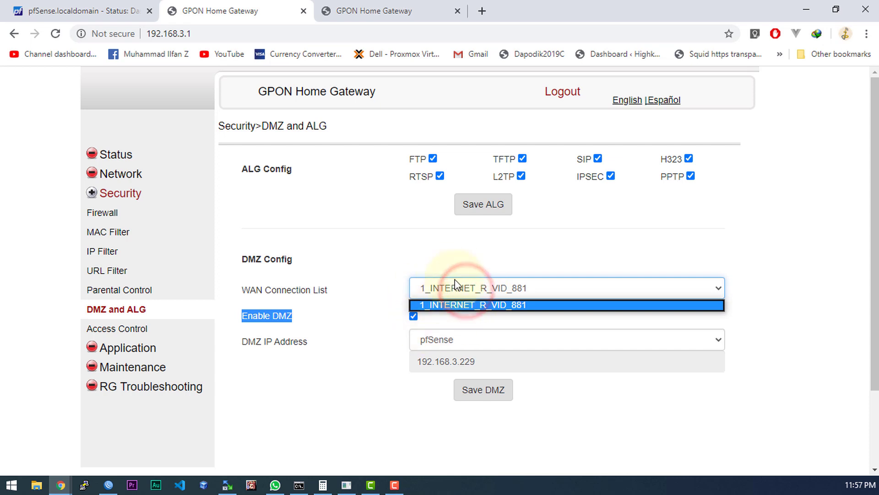
{"action": "left_click", "coordinate": [450, 306]}
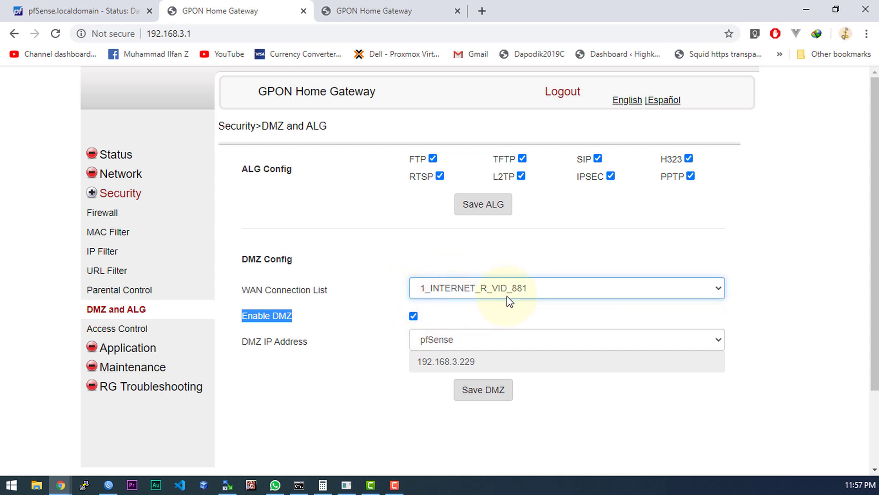
{"action": "left_click", "coordinate": [469, 288]}
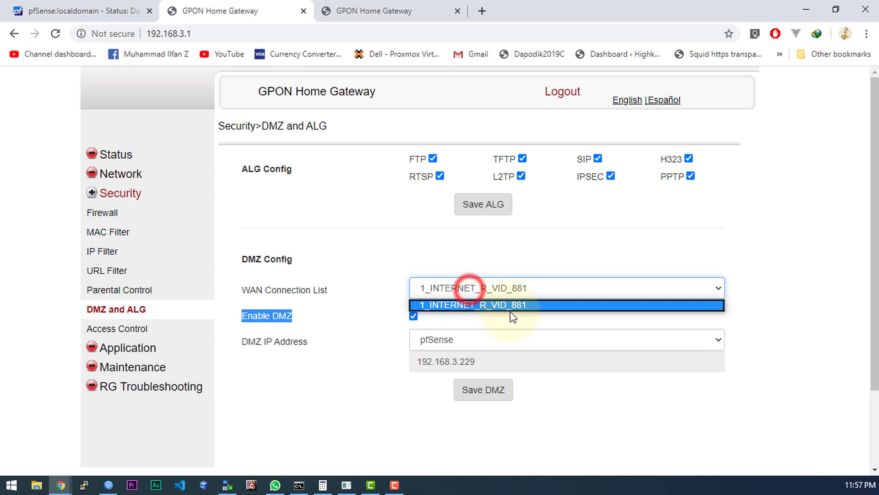
{"action": "left_click", "coordinate": [300, 308]}
Try Custom settings for the DMZ IP Address and return the selection to pfSense.
{"action": "left_click_drag", "start_coordinate": [257, 341], "coordinate": [345, 383]}
{"action": "left_click", "coordinate": [489, 340]}
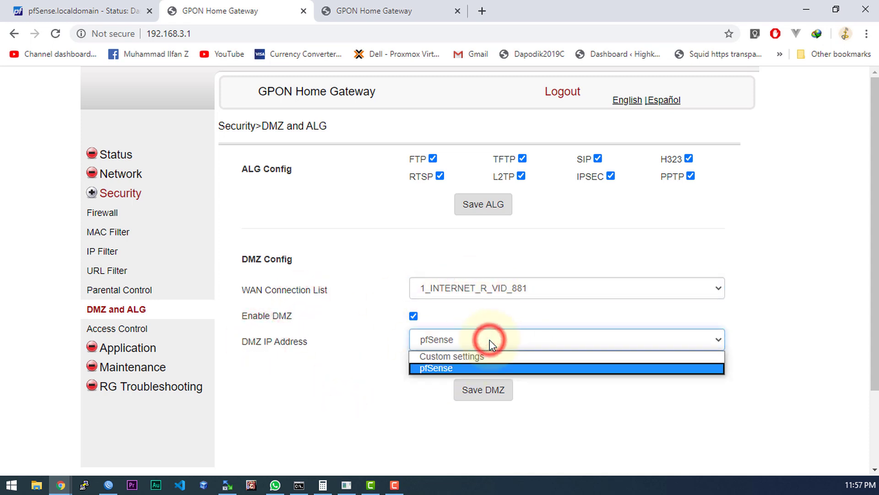
{"action": "left_click", "coordinate": [448, 355]}
{"action": "double_click", "coordinate": [477, 361]}
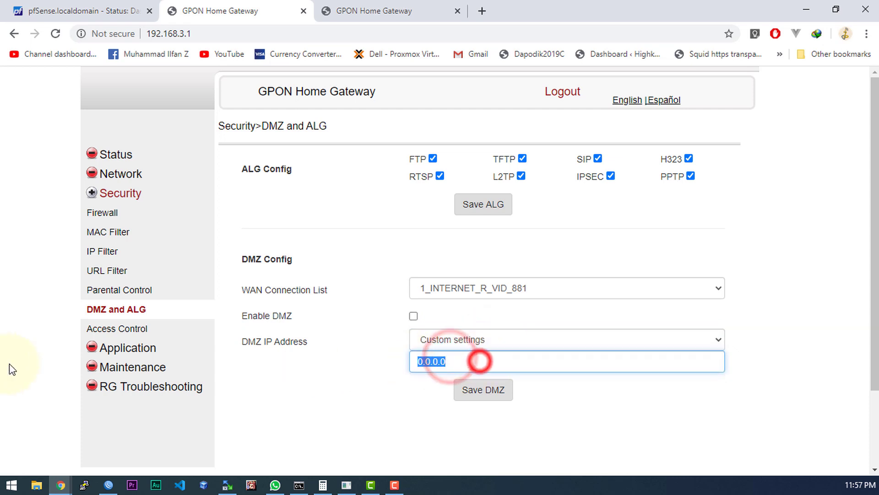
{"action": "left_click", "coordinate": [458, 340]}
{"action": "left_click", "coordinate": [447, 365]}
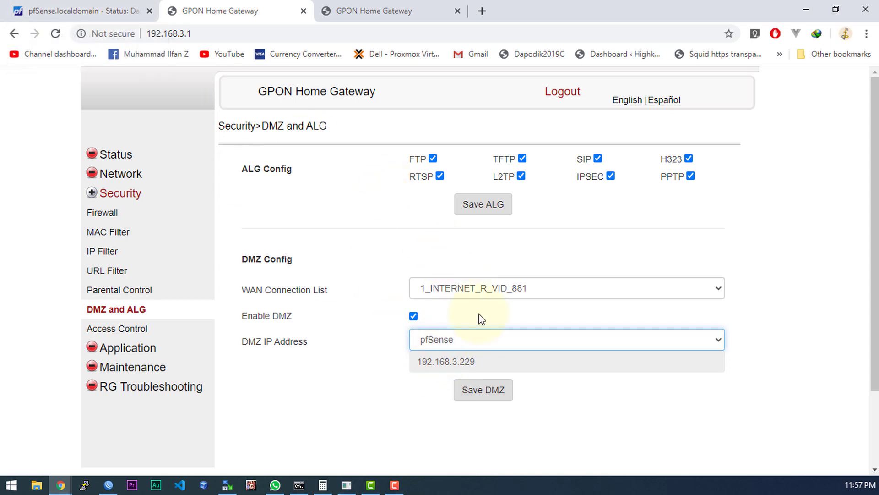
Compare the gateway's DMZ IP address for pfSense with the WAN_2 interface address on the pfSense dashboard.
{"action": "left_click", "coordinate": [440, 339]}
{"action": "left_click", "coordinate": [430, 337]}
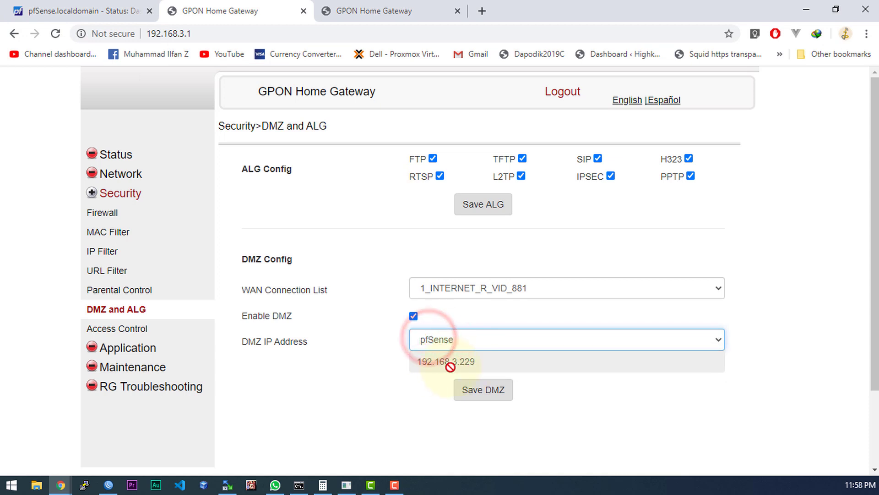
{"action": "left_click_drag", "start_coordinate": [452, 361], "coordinate": [571, 363]}
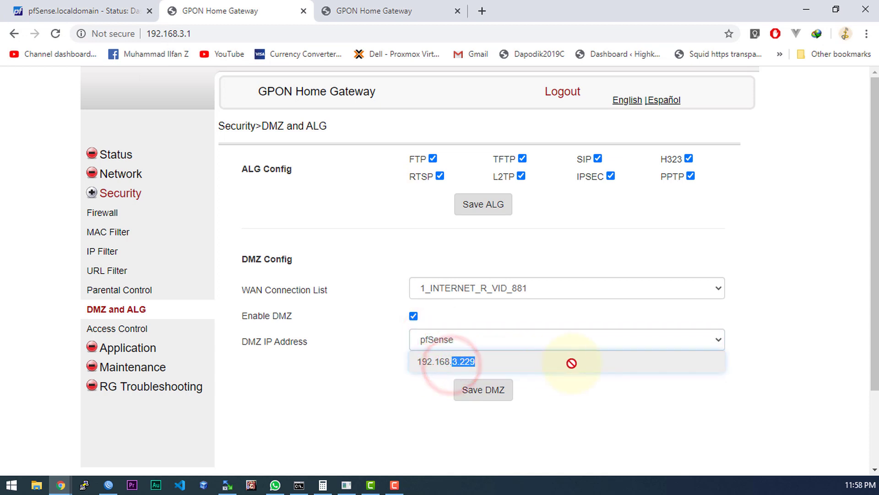
{"action": "left_click", "coordinate": [89, 12]}
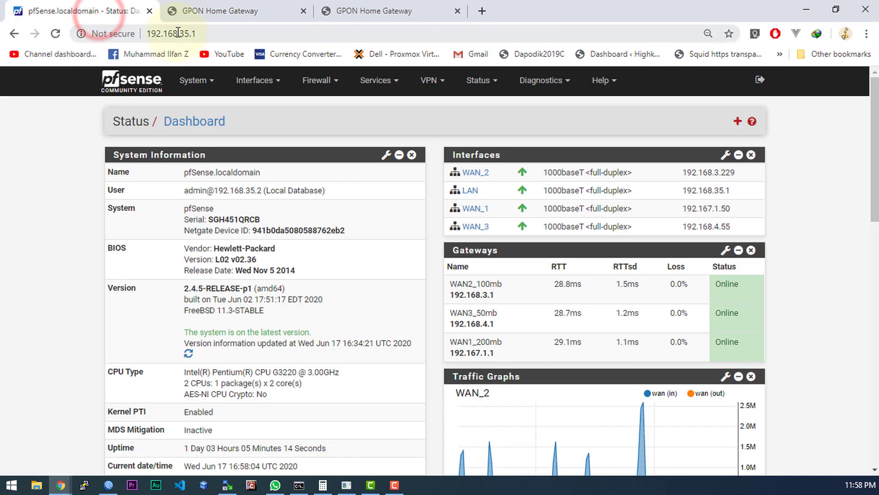
{"action": "double_click", "coordinate": [486, 173]}
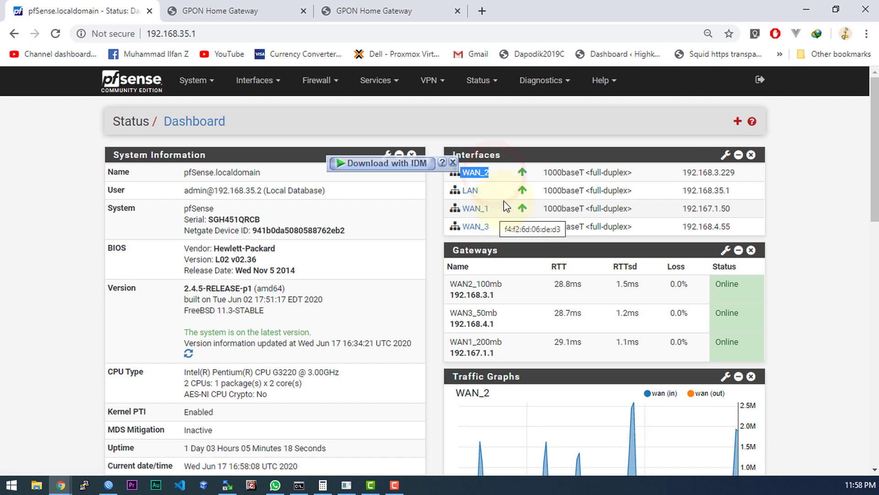
{"action": "left_click", "coordinate": [675, 174]}
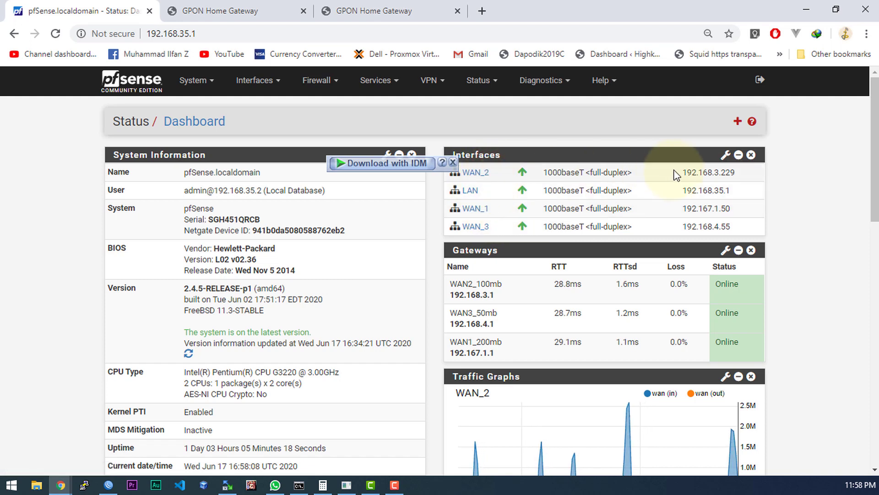
{"action": "left_click_drag", "start_coordinate": [687, 173], "coordinate": [713, 173]}
{"action": "left_click", "coordinate": [744, 176]}
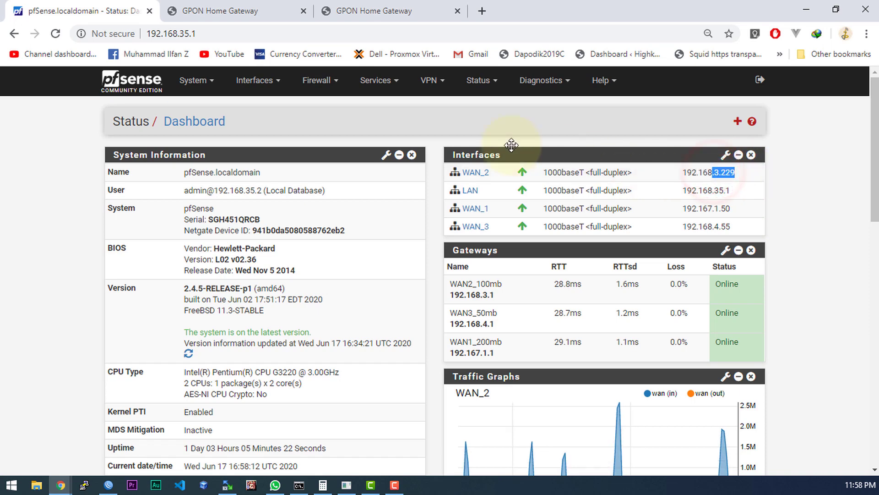
Return to the gateway's DMZ settings, try Custom settings with the Enable DMZ option, and reselect pfSense as the DMZ IP Address.
{"action": "left_click", "coordinate": [268, 6]}
{"action": "left_click", "coordinate": [447, 338]}
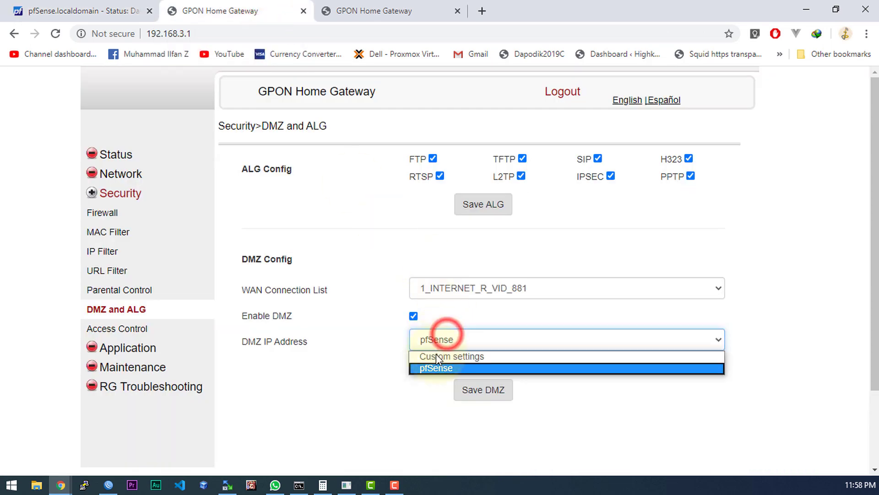
{"action": "left_click", "coordinate": [428, 357]}
{"action": "double_click", "coordinate": [457, 362]}
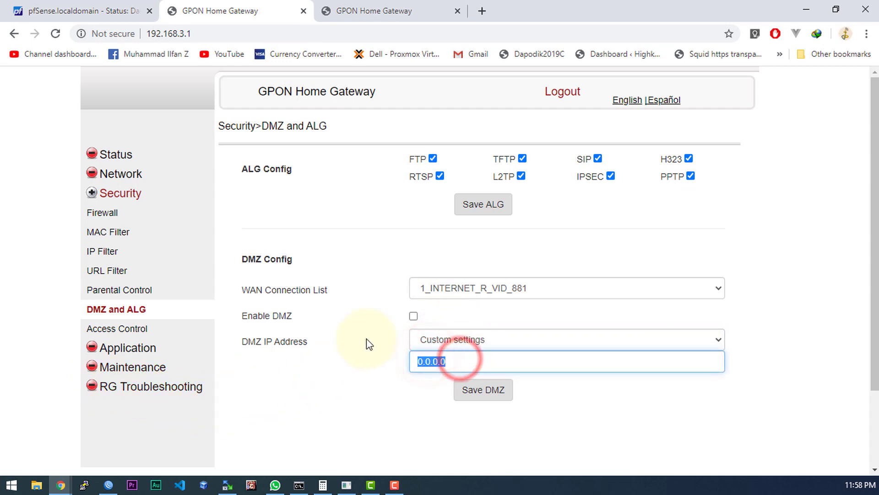
{"action": "left_click", "coordinate": [413, 316]}
{"action": "left_click", "coordinate": [412, 317]}
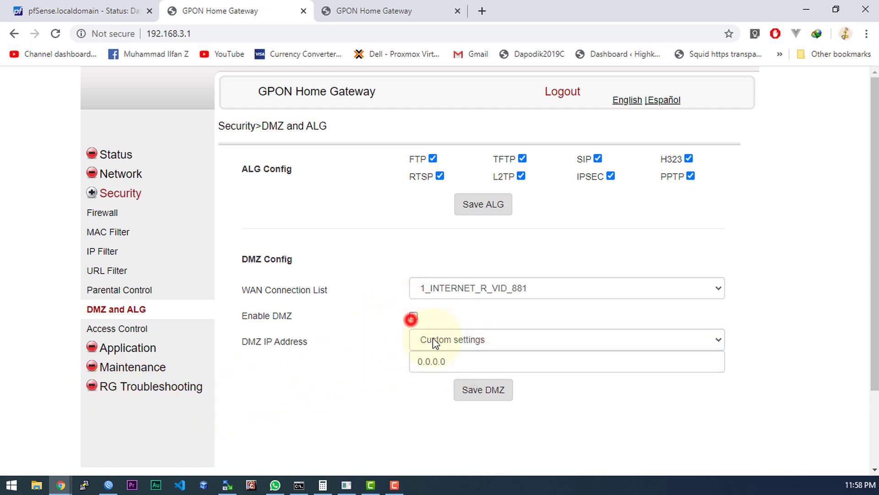
{"action": "left_click", "coordinate": [433, 340]}
{"action": "left_click", "coordinate": [431, 362]}
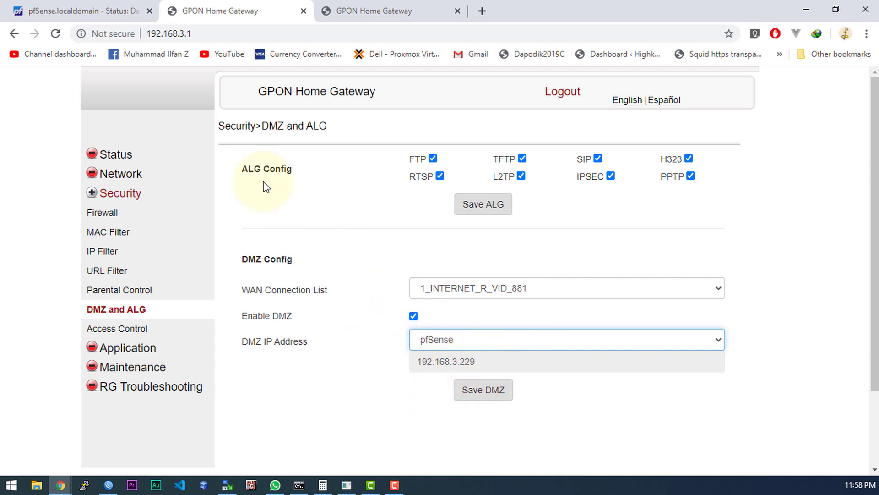
Switch to the pfSense web interface and open its firewall rules.
{"action": "left_click", "coordinate": [124, 7]}
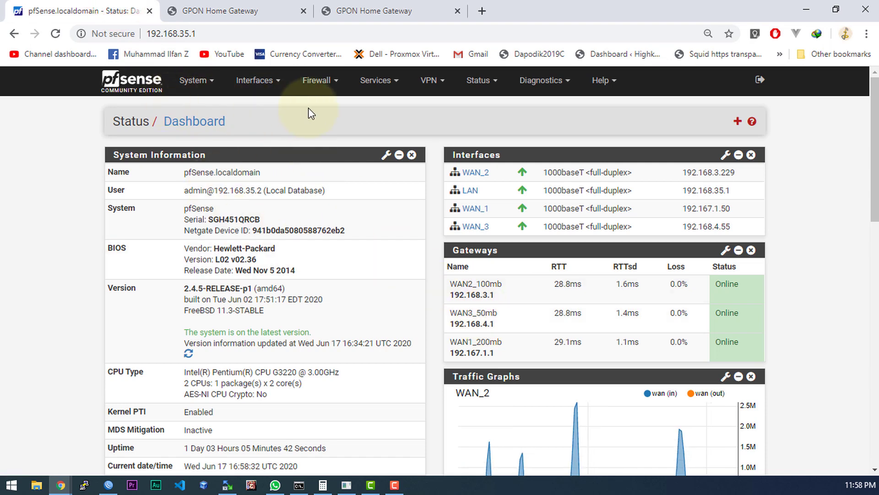
{"action": "left_click", "coordinate": [242, 9]}
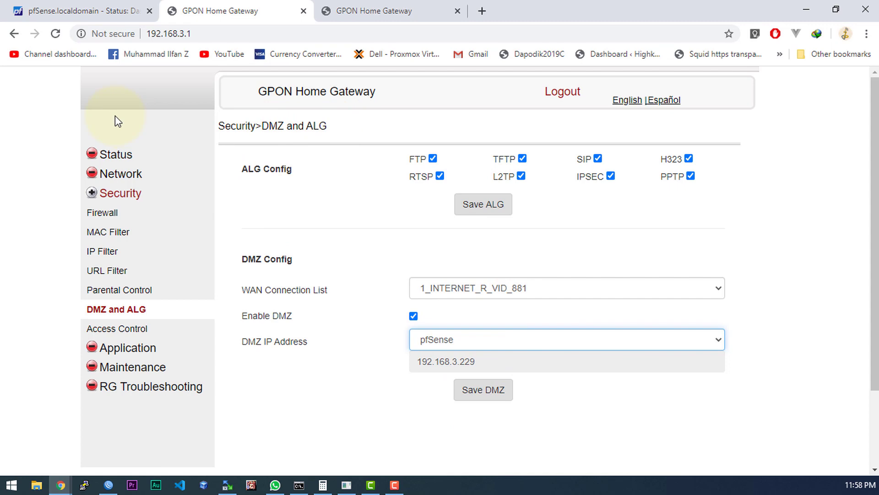
{"action": "left_click", "coordinate": [76, 10]}
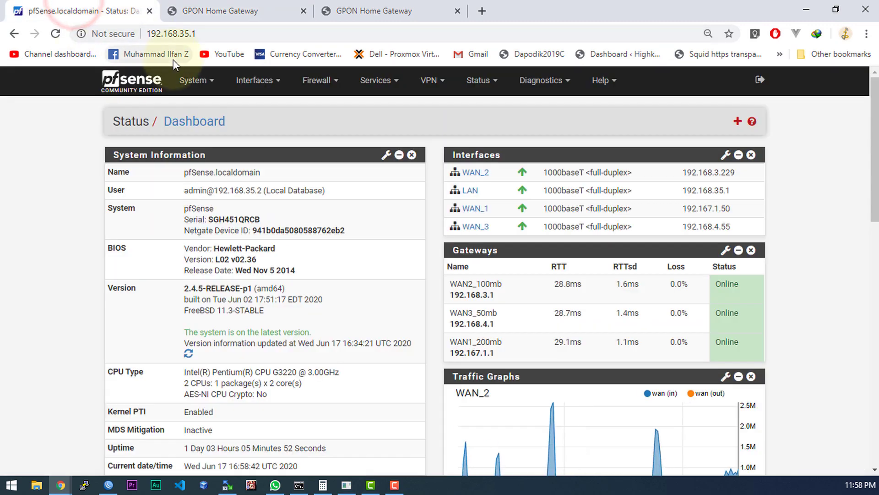
{"action": "left_click", "coordinate": [320, 81]}
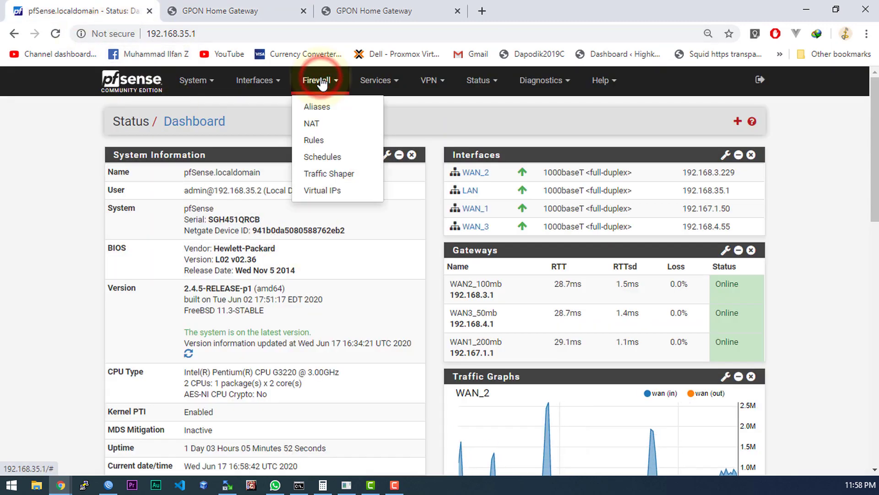
{"action": "left_click", "coordinate": [313, 142]}
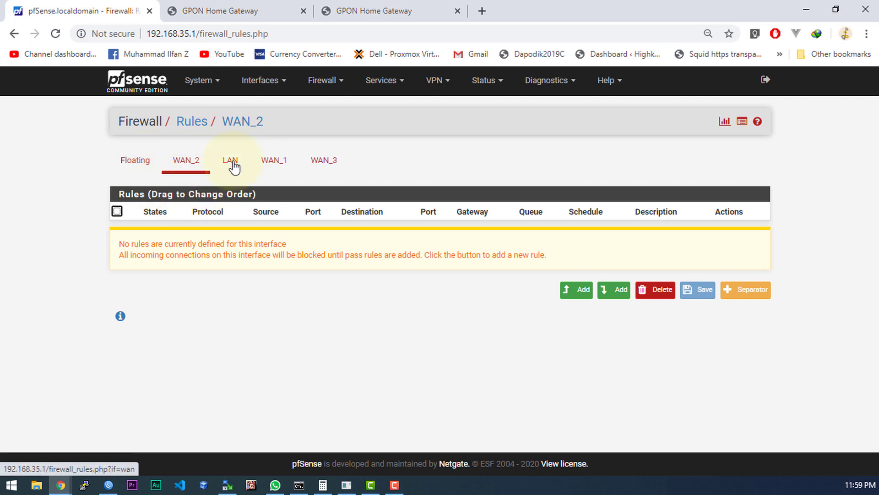
Check the firewall rules defined for the WAN_1, WAN_3 and WAN_2 interfaces in pfSense.
{"action": "left_click", "coordinate": [278, 160]}
{"action": "left_click", "coordinate": [331, 160]}
{"action": "left_click", "coordinate": [186, 160]}
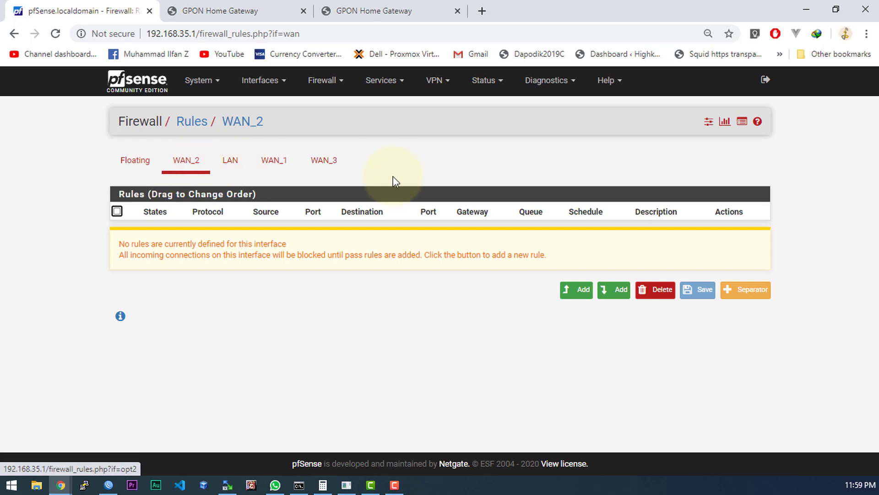
{"action": "left_click", "coordinate": [217, 11]}
{"action": "left_click", "coordinate": [139, 7]}
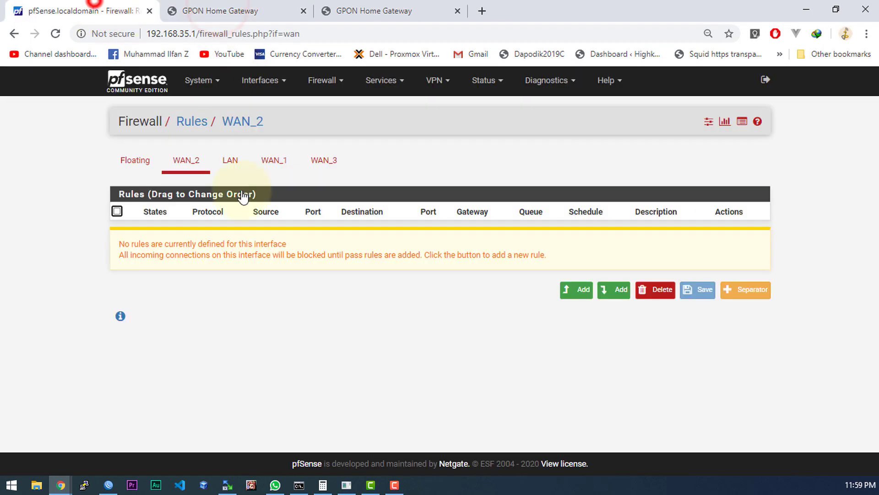
{"action": "left_click", "coordinate": [274, 160]}
{"action": "left_click", "coordinate": [183, 158]}
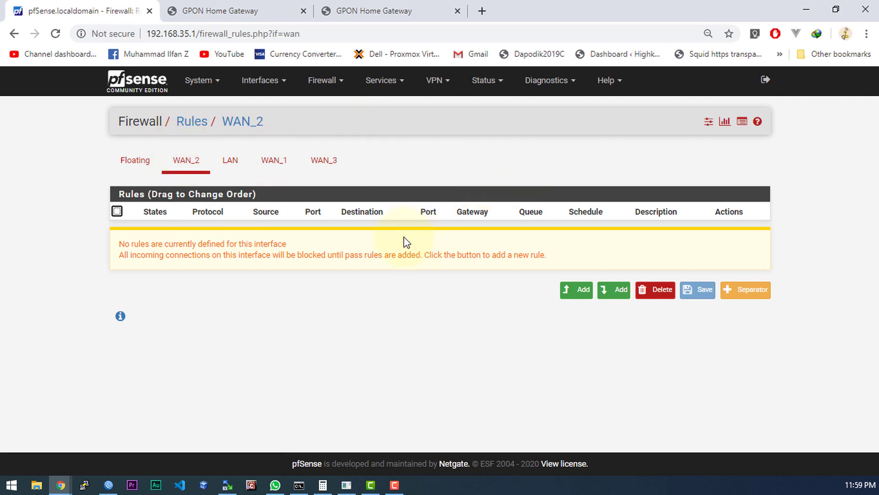
{"action": "left_click", "coordinate": [417, 167]}
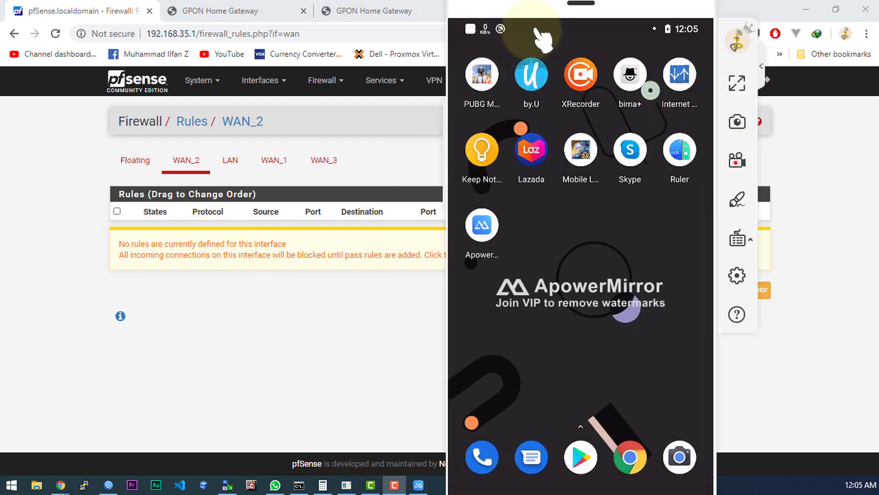
Check the Wi-Fi and mobile data toggles in the mirrored phone's quick settings and open Chrome on the phone.
{"action": "left_click_drag", "start_coordinate": [532, 25], "coordinate": [524, 377]}
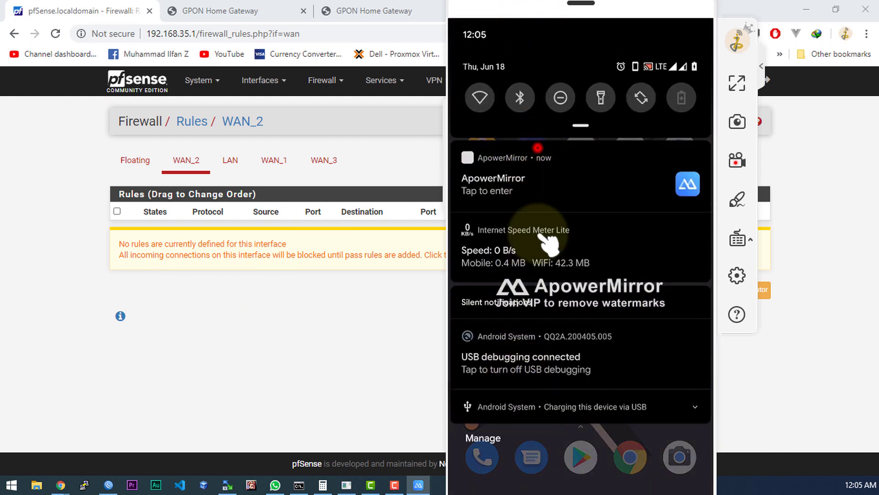
{"action": "left_click_drag", "start_coordinate": [545, 235], "coordinate": [550, 408]}
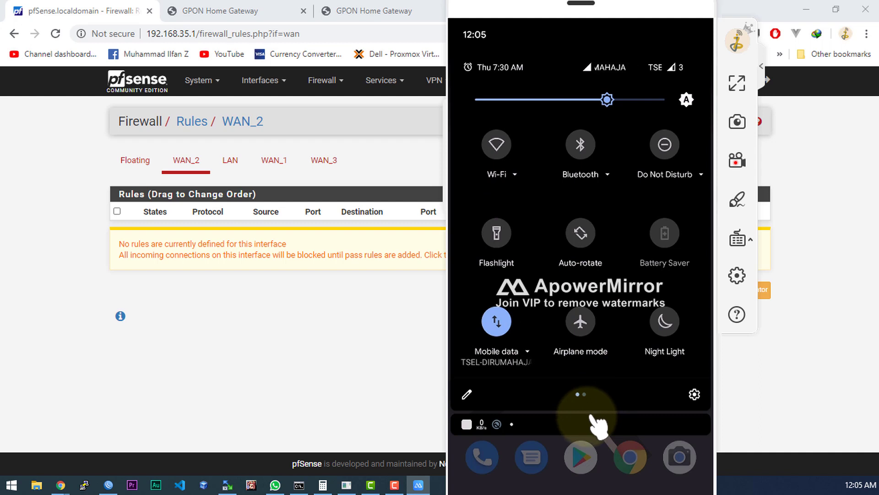
{"action": "left_click_drag", "start_coordinate": [596, 424], "coordinate": [614, 147]}
{"action": "left_click_drag", "start_coordinate": [614, 430], "coordinate": [625, 53]}
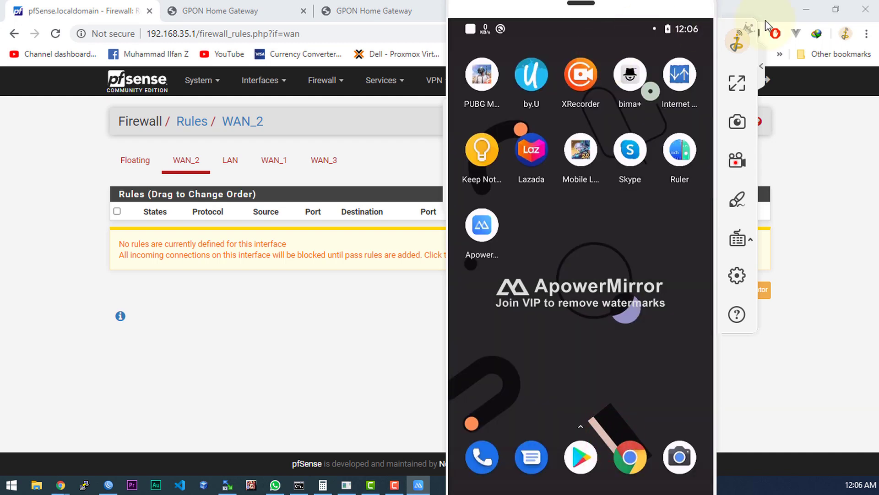
{"action": "left_click", "coordinate": [633, 453]}
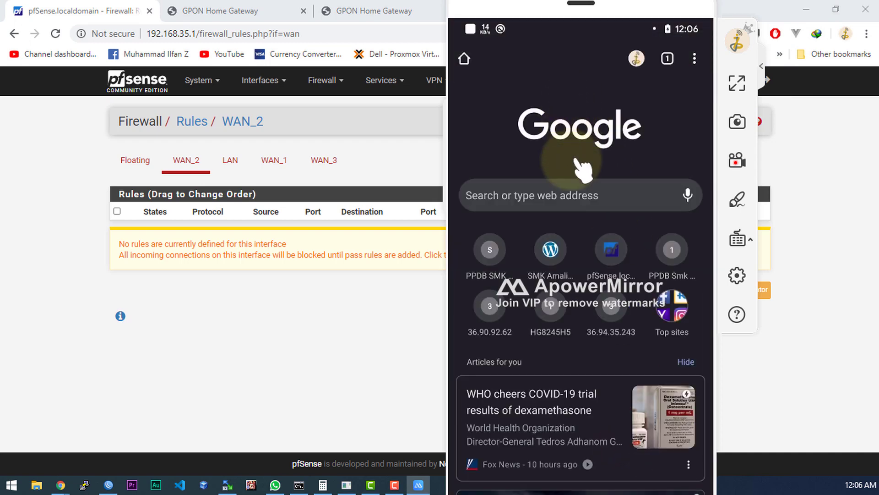
Switch to the 192.168.3.1 gateway's WAN Status page and copy the IPv4 address of the 1_INTERNET_R_VID_881 connection.
{"action": "left_click", "coordinate": [259, 353]}
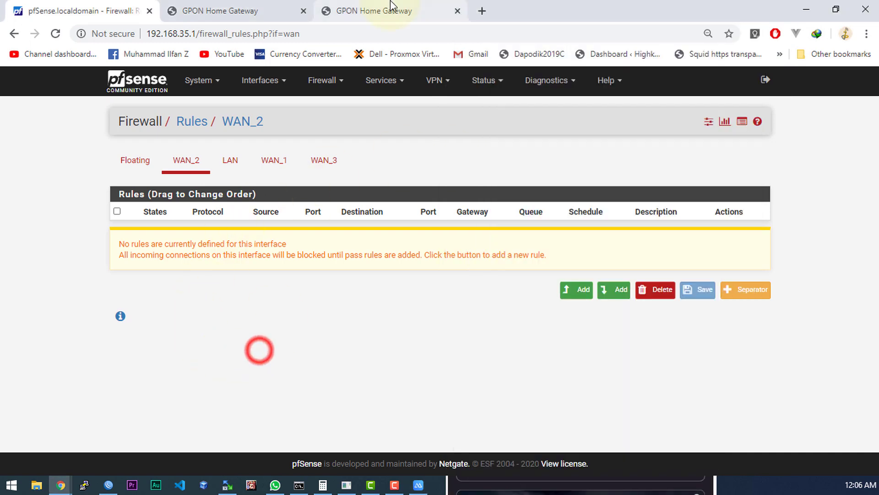
{"action": "left_click", "coordinate": [389, 10]}
{"action": "left_click", "coordinate": [218, 10]}
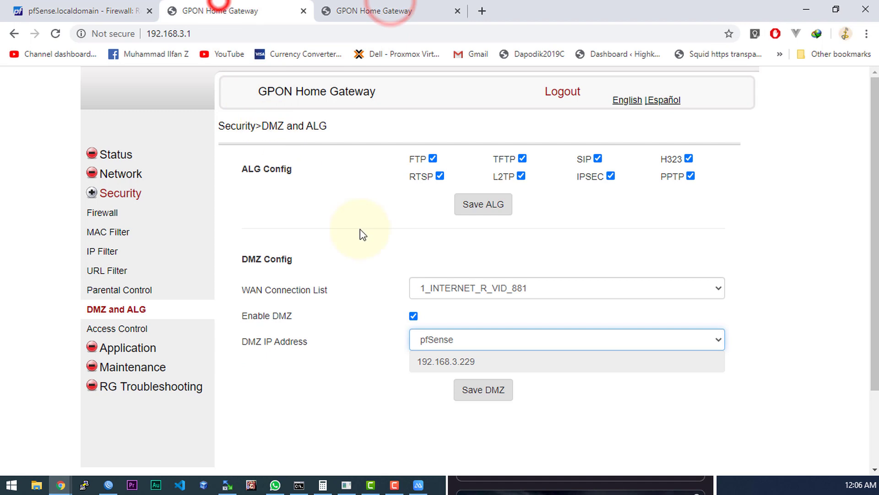
{"action": "left_click", "coordinate": [112, 152]}
{"action": "left_click", "coordinate": [113, 212]}
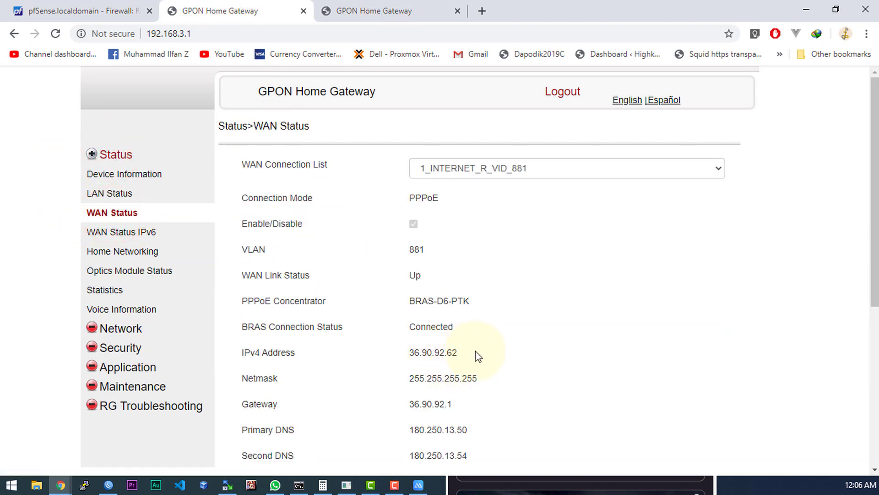
{"action": "left_click_drag", "start_coordinate": [409, 353], "coordinate": [458, 353]}
{"action": "right_click", "coordinate": [417, 352]}
{"action": "left_click", "coordinate": [431, 356]}
{"action": "left_click", "coordinate": [418, 485]}
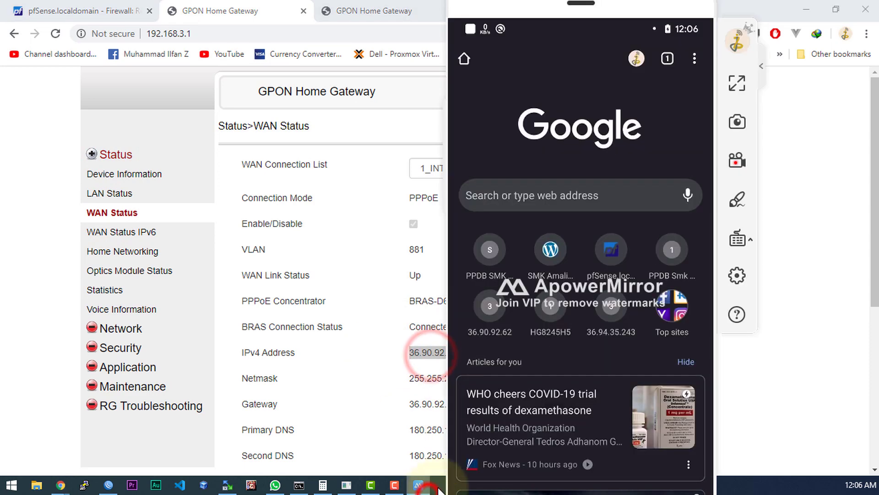
{"action": "left_click", "coordinate": [533, 204]}
{"action": "right_click", "coordinate": [539, 73]}
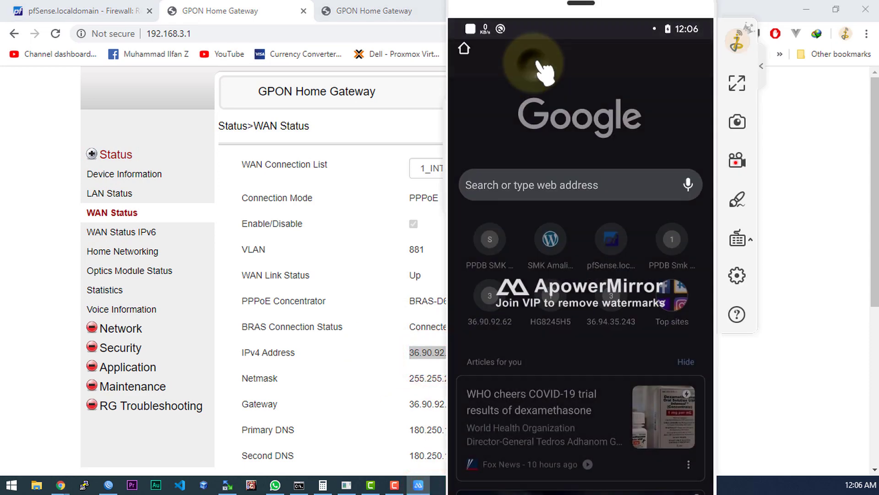
{"action": "left_click", "coordinate": [515, 185]}
{"action": "key", "text": "ctrl+v"}
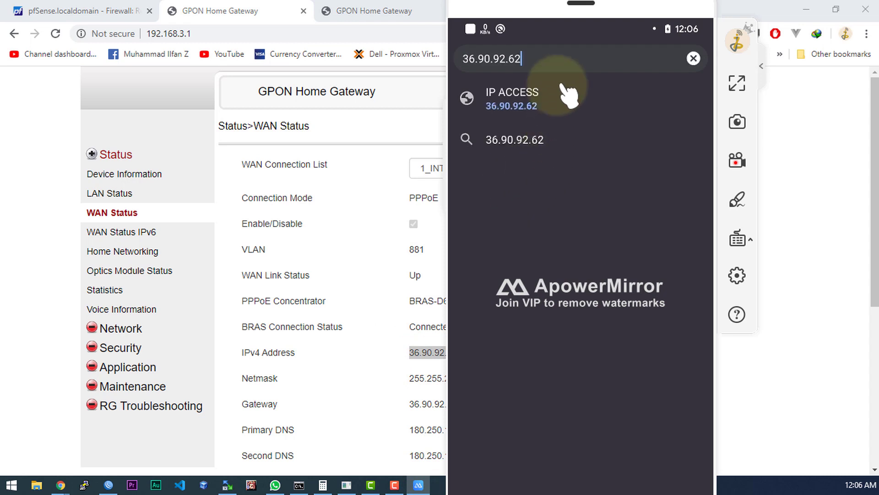
{"action": "left_click", "coordinate": [573, 61]}
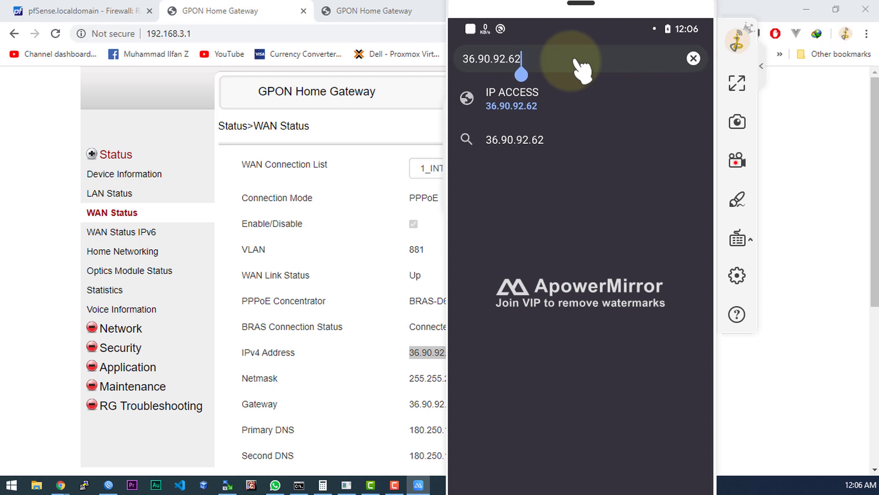
{"action": "left_click", "coordinate": [549, 104]}
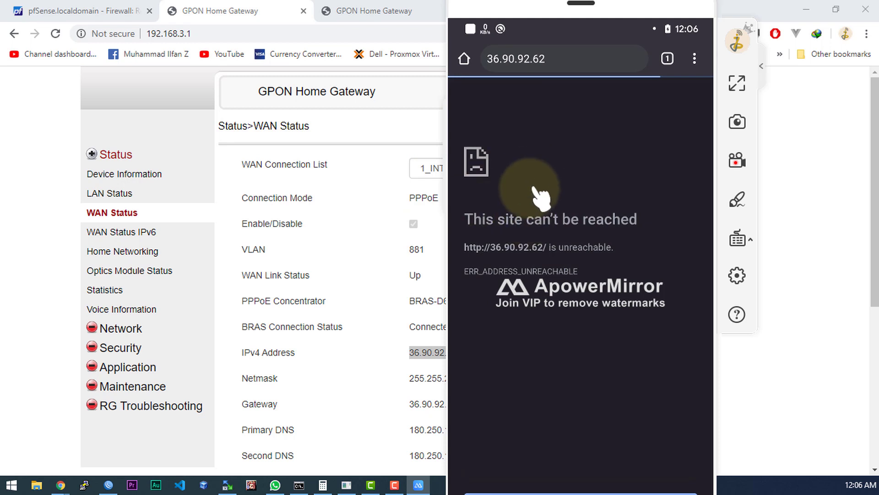
Return to pfSense's firewall rules and start a new rule at the start of the WAN_2 rule list.
{"action": "left_click", "coordinate": [62, 4]}
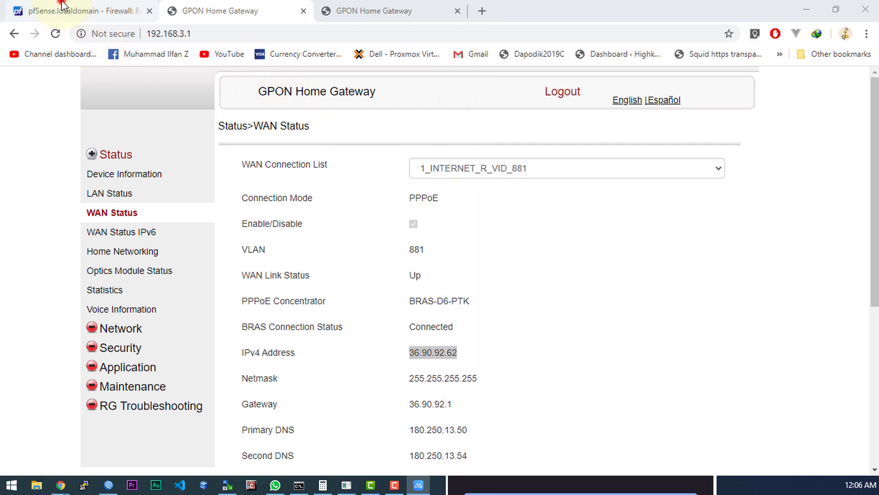
{"action": "left_click", "coordinate": [61, 6]}
{"action": "left_click", "coordinate": [323, 82]}
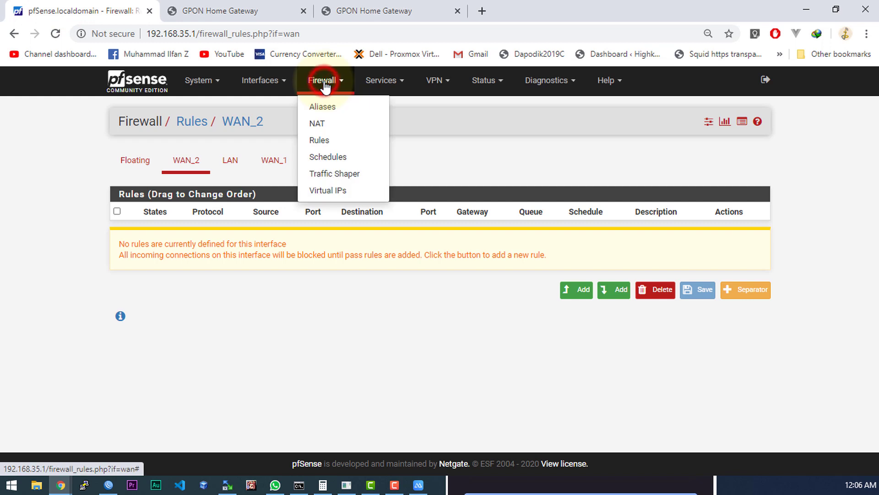
{"action": "left_click", "coordinate": [317, 139]}
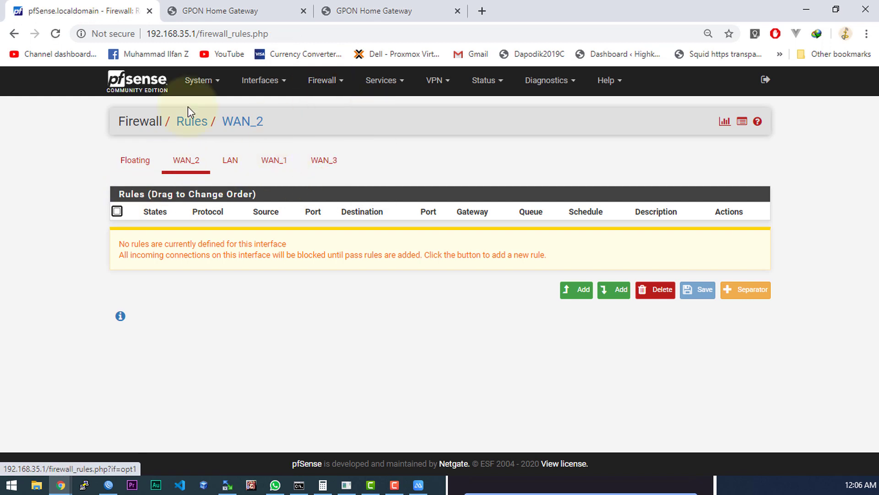
{"action": "left_click", "coordinate": [191, 161]}
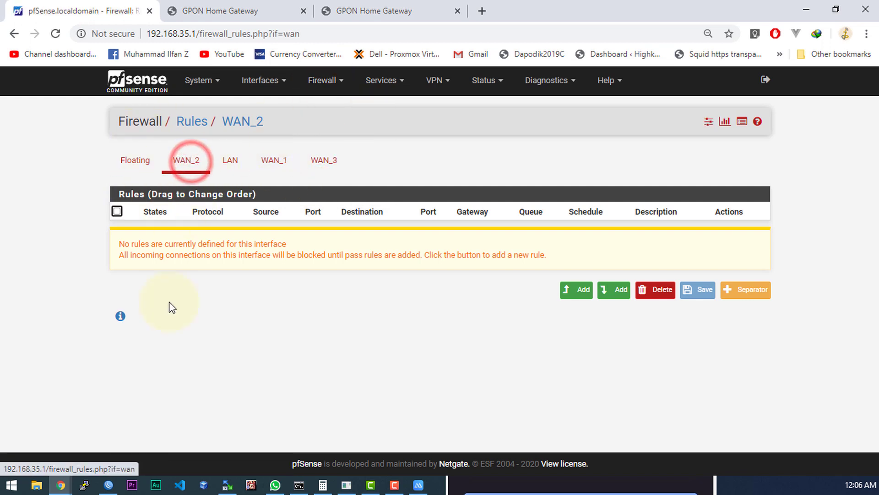
{"action": "left_click", "coordinate": [578, 290]}
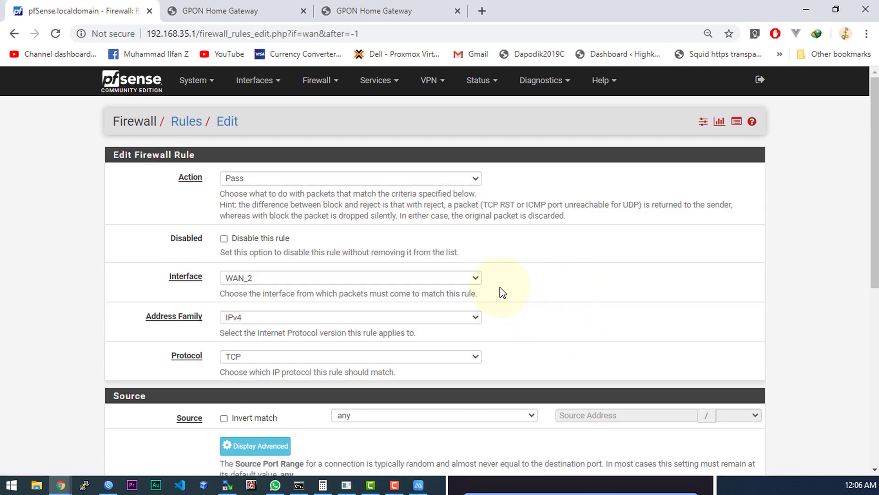
Set the new rule's protocol to TCP/UDP and keep its source as any.
{"action": "scroll", "coordinate": [348, 284], "scroll_direction": "down", "scroll_amount": 3}
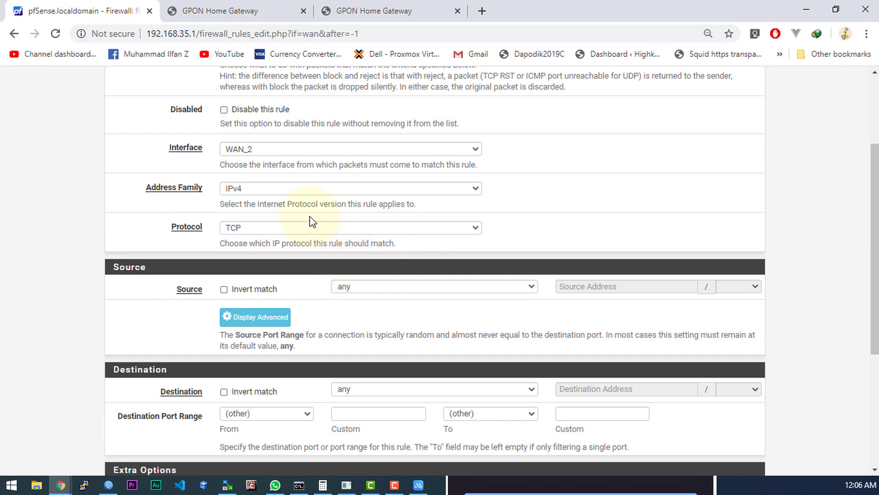
{"action": "left_click", "coordinate": [297, 232]}
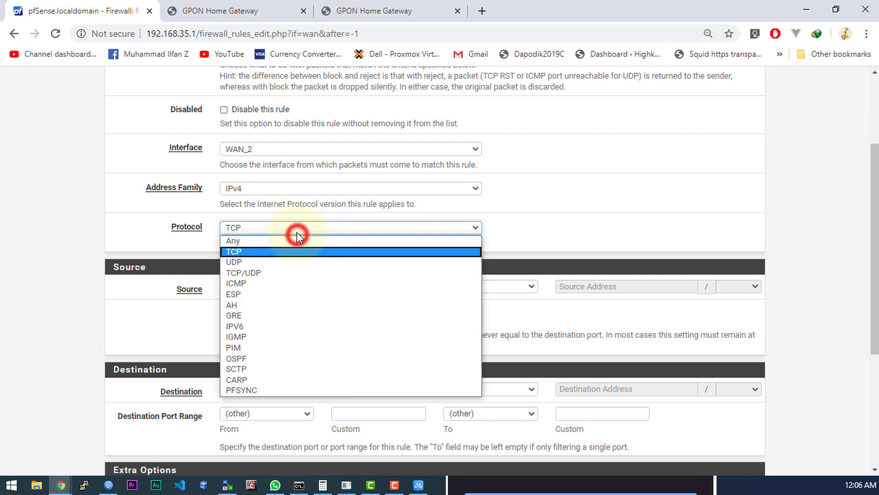
{"action": "left_click", "coordinate": [257, 273]}
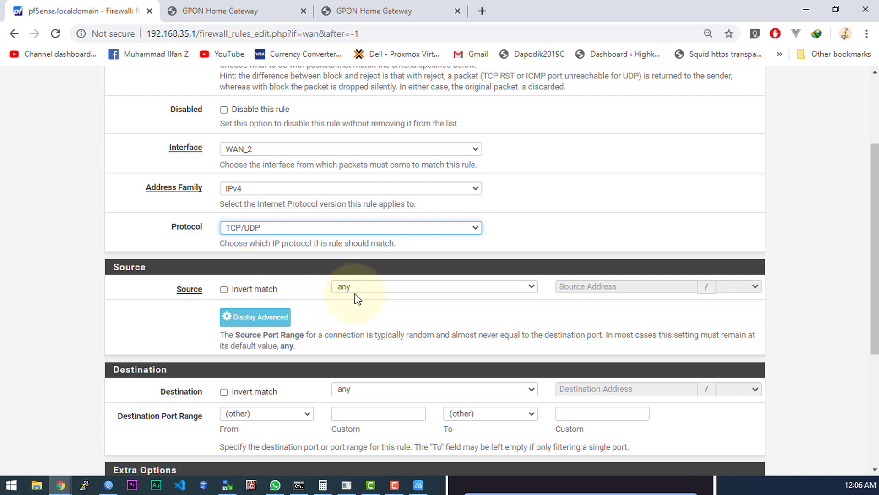
{"action": "left_click", "coordinate": [373, 286]}
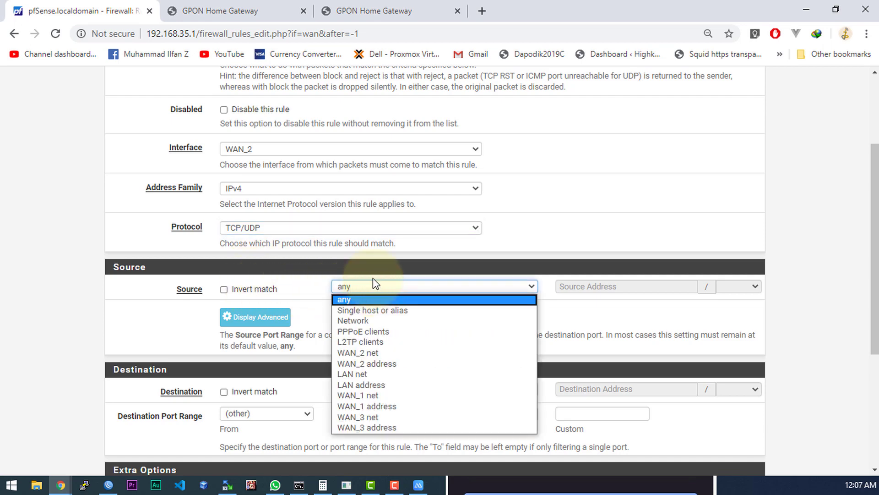
{"action": "left_click", "coordinate": [108, 332]}
{"action": "scroll", "coordinate": [108, 332], "scroll_direction": "down", "scroll_amount": 3}
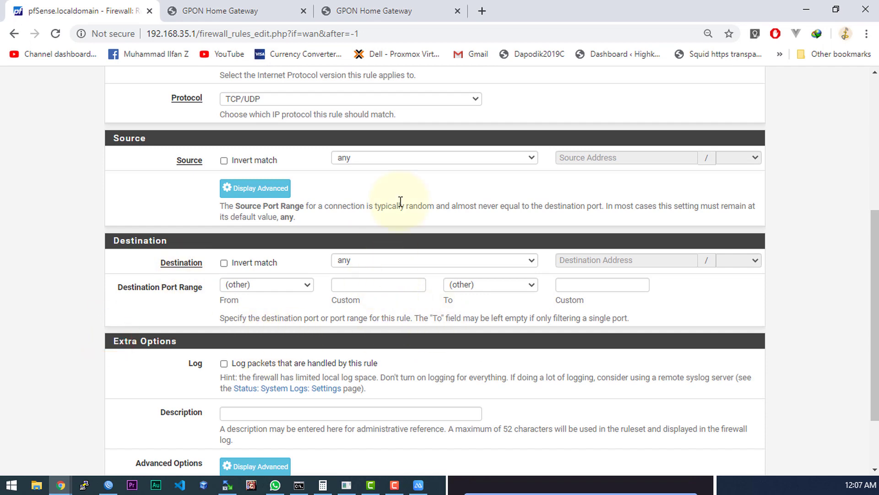
Set the rule's destination port range from custom port 80 to custom port 80.
{"action": "scroll", "coordinate": [451, 238], "scroll_direction": "up", "scroll_amount": 6}
{"action": "scroll", "coordinate": [462, 280], "scroll_direction": "down", "scroll_amount": 6}
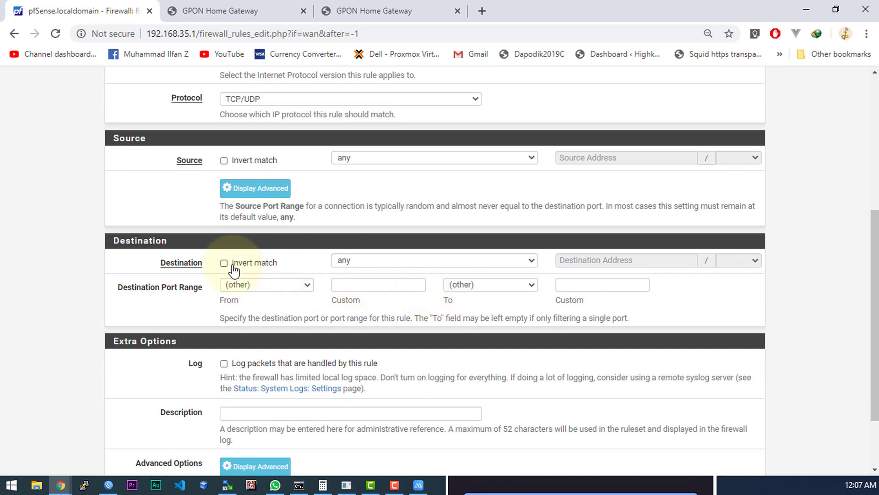
{"action": "left_click", "coordinate": [367, 284]}
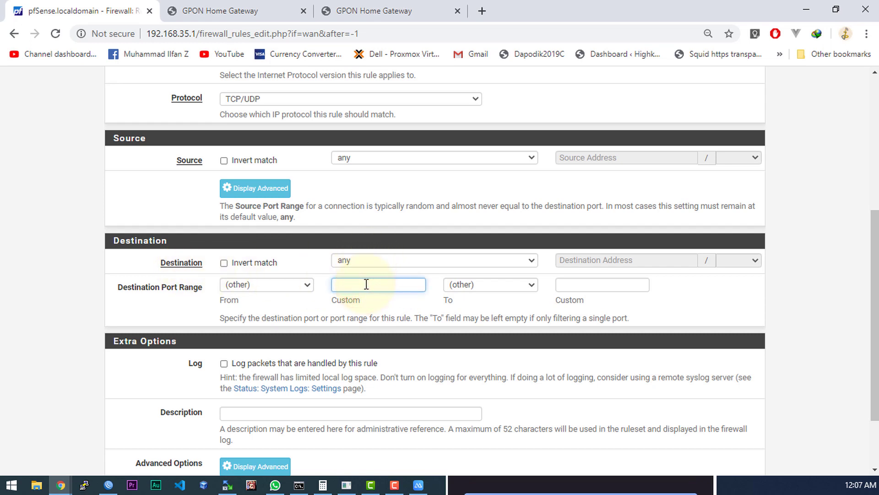
{"action": "type", "text": "80"}
{"action": "left_click", "coordinate": [586, 283]}
{"action": "type", "text": "80"}
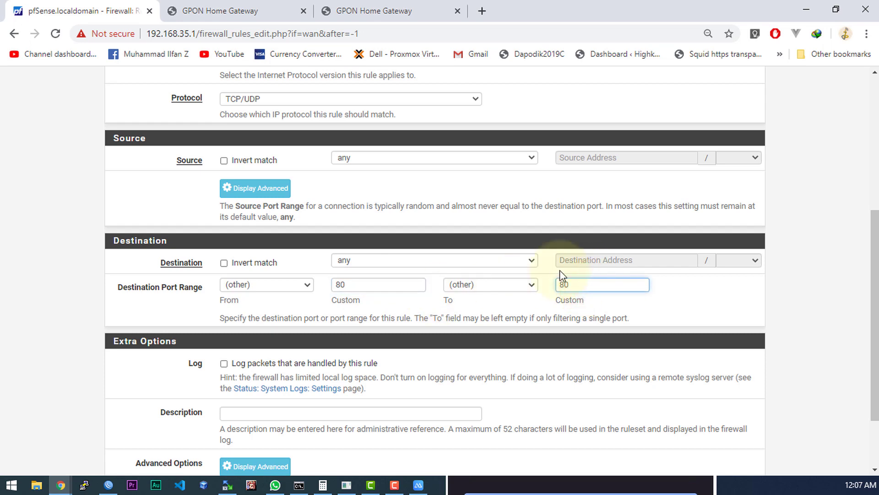
Review the new WAN_2 rule, save it, and apply the firewall changes.
{"action": "scroll", "coordinate": [538, 274], "scroll_direction": "down", "scroll_amount": 2}
{"action": "scroll", "coordinate": [492, 265], "scroll_direction": "up", "scroll_amount": 8}
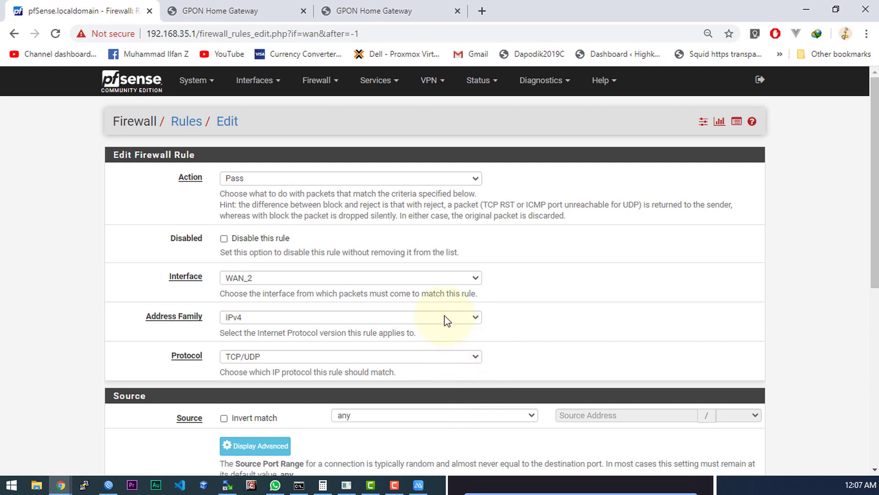
{"action": "scroll", "coordinate": [444, 321], "scroll_direction": "down", "scroll_amount": 8}
{"action": "left_click", "coordinate": [246, 426]}
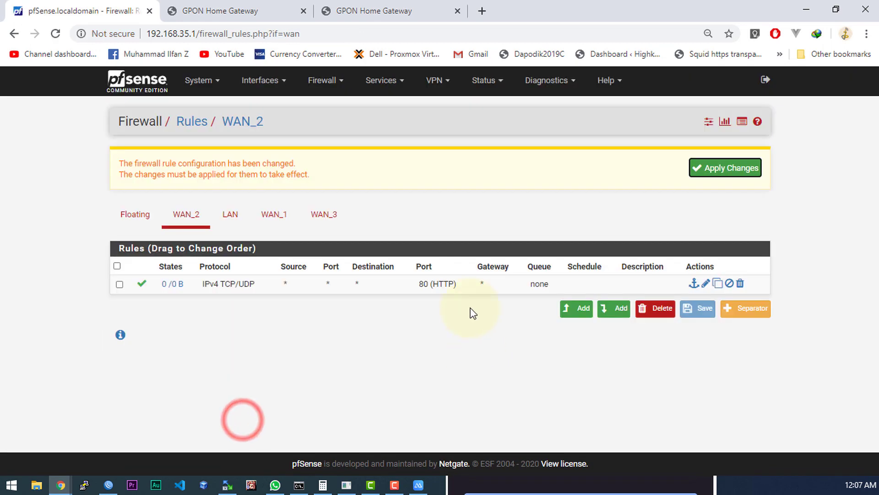
{"action": "left_click", "coordinate": [737, 170]}
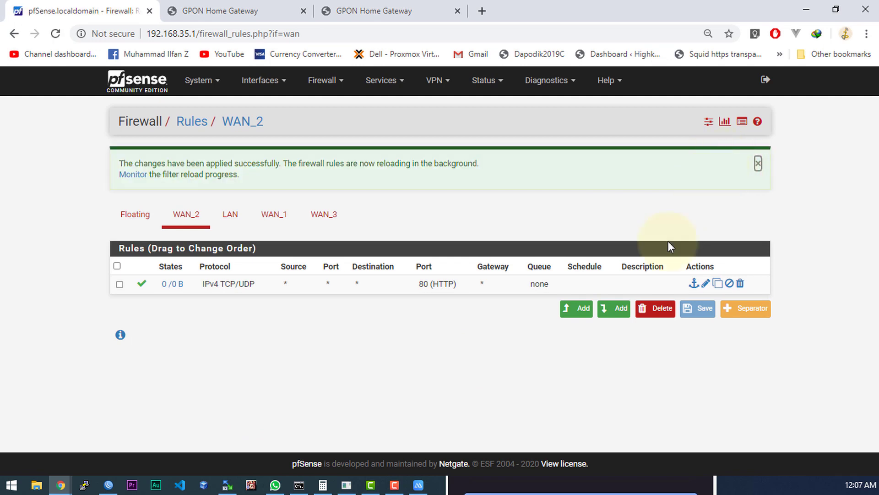
{"action": "left_click", "coordinate": [479, 481]}
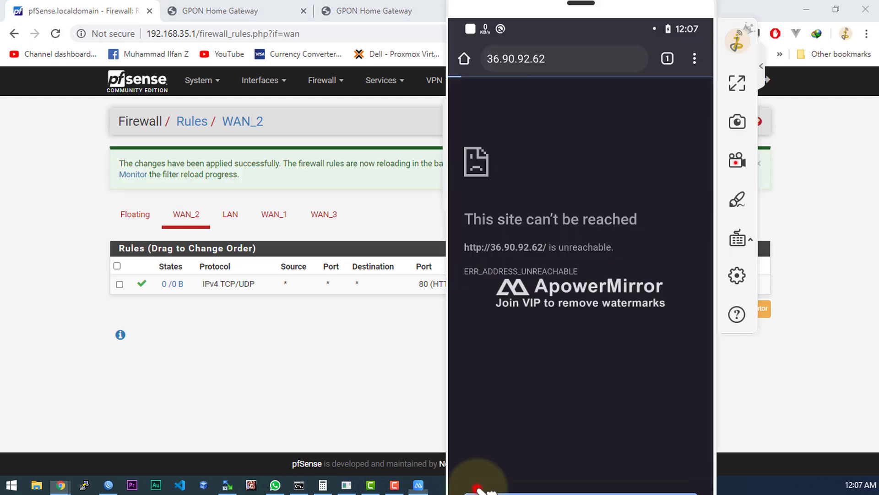
{"action": "left_click_drag", "start_coordinate": [561, 123], "coordinate": [568, 366]}
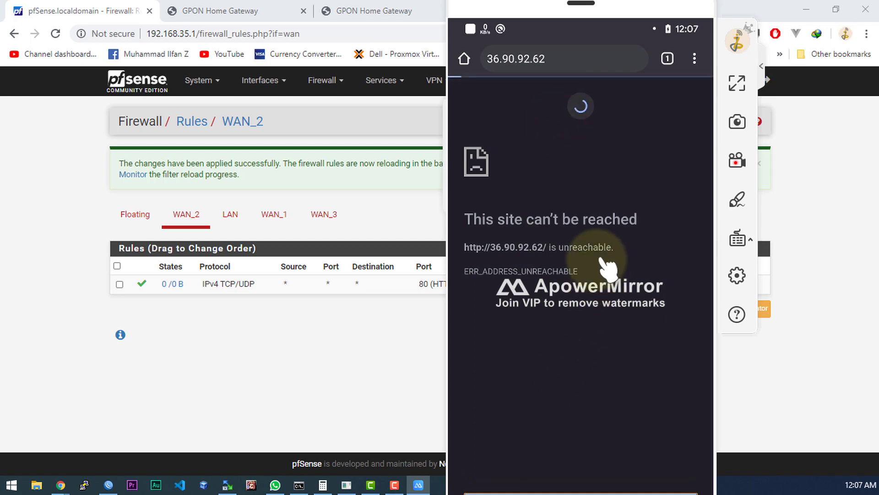
{"action": "left_click", "coordinate": [694, 58]}
{"action": "left_click", "coordinate": [564, 88]}
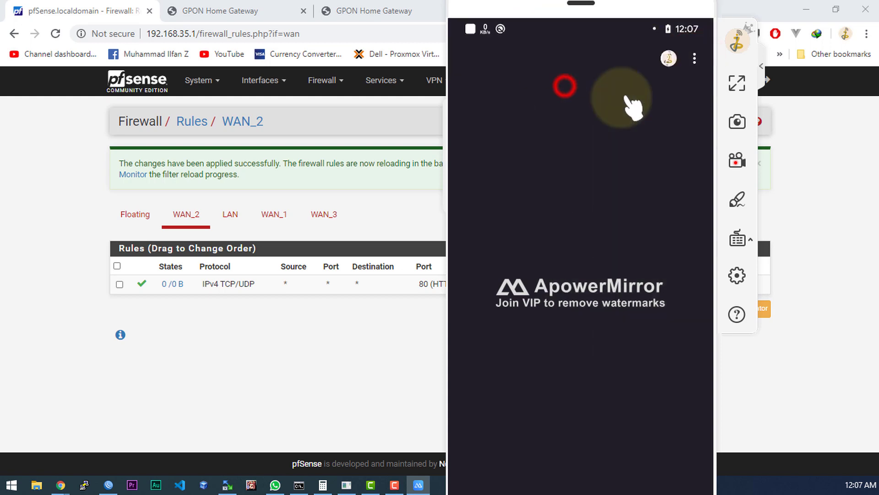
{"action": "left_click", "coordinate": [558, 198]}
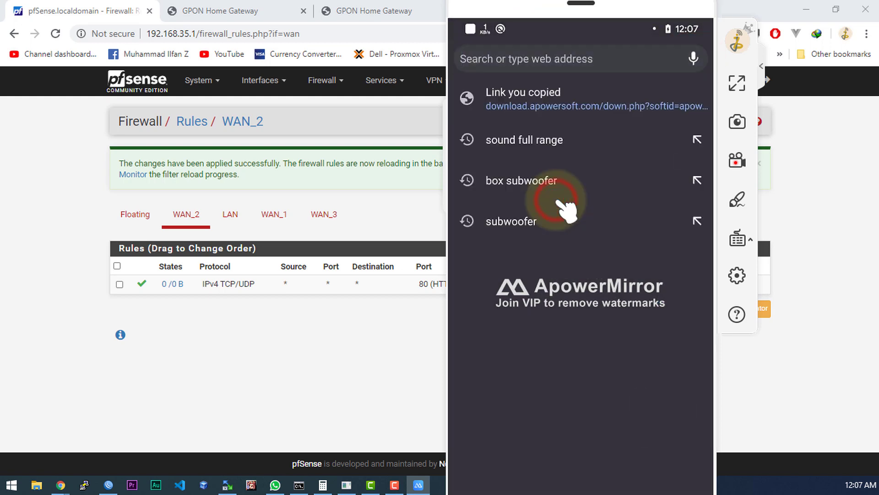
{"action": "type", "text": "google.com"}
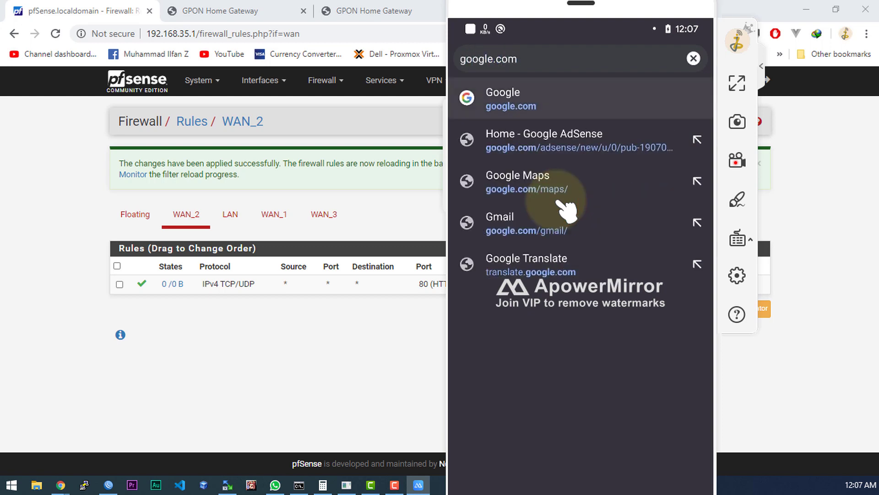
{"action": "left_click", "coordinate": [531, 105]}
Return to the phone's 36.90.92.62 tab, reload the page, and check its sign-in form.
{"action": "left_click", "coordinate": [668, 58]}
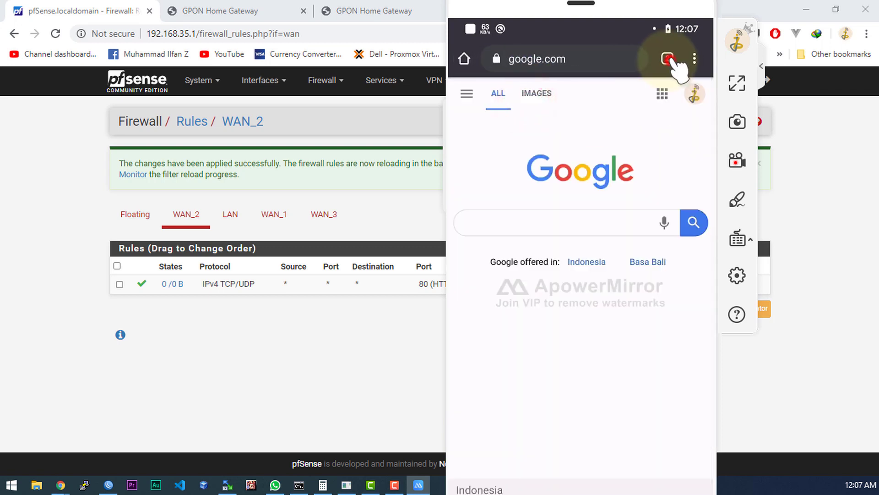
{"action": "left_click", "coordinate": [538, 169]}
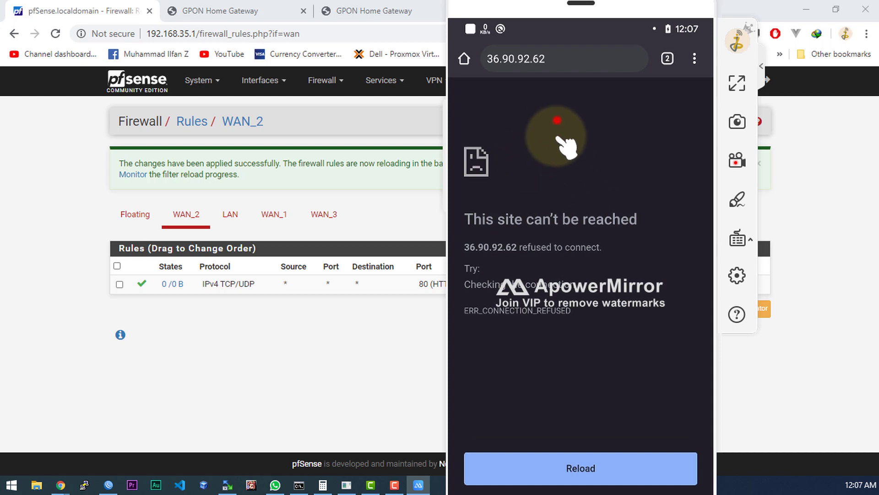
{"action": "left_click_drag", "start_coordinate": [556, 138], "coordinate": [560, 412]}
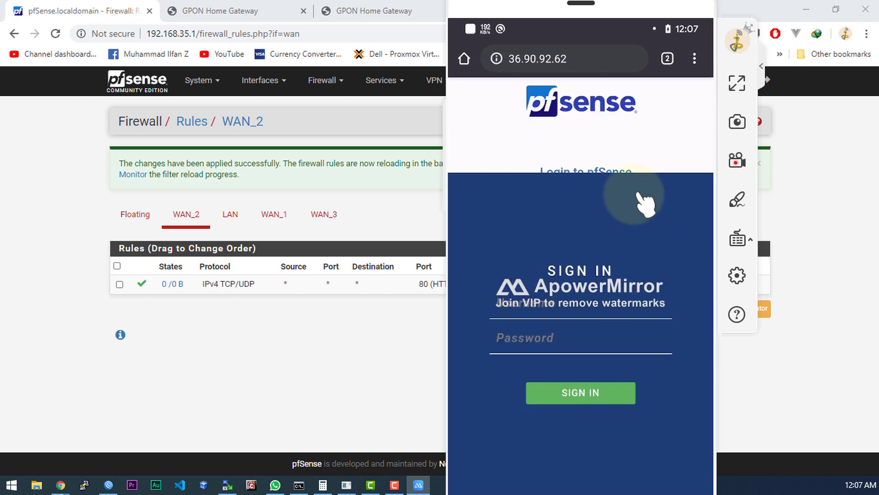
{"action": "left_click", "coordinate": [527, 295]}
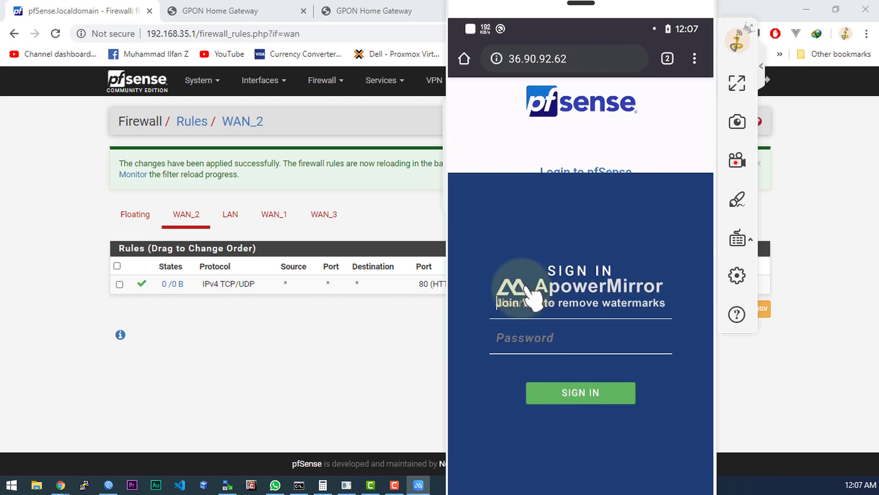
{"action": "left_click", "coordinate": [630, 266]}
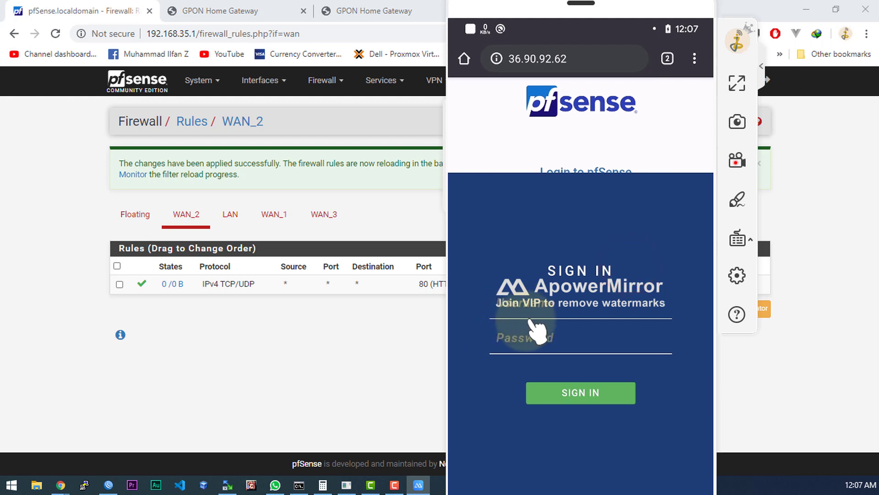
Load the suggested pfSense login page again on the mirrored phone, and return to the WAN_2 rules in the desktop browser.
{"action": "left_click", "coordinate": [568, 59]}
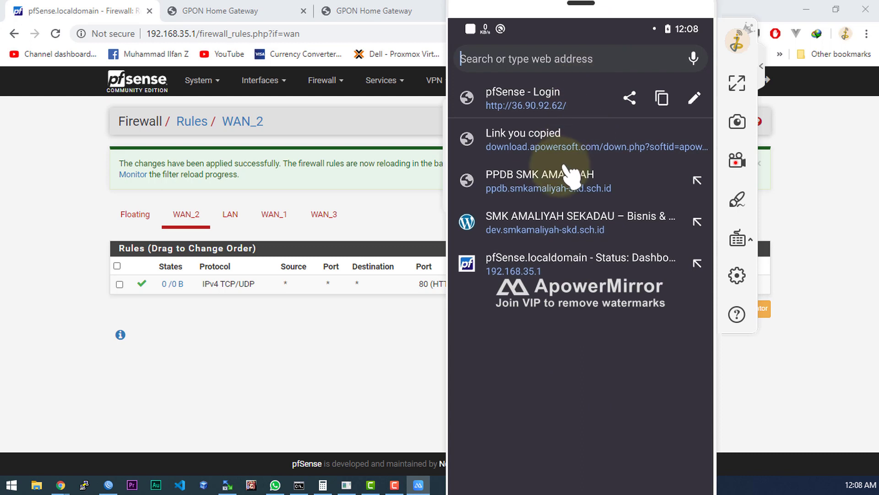
{"action": "left_click", "coordinate": [527, 99]}
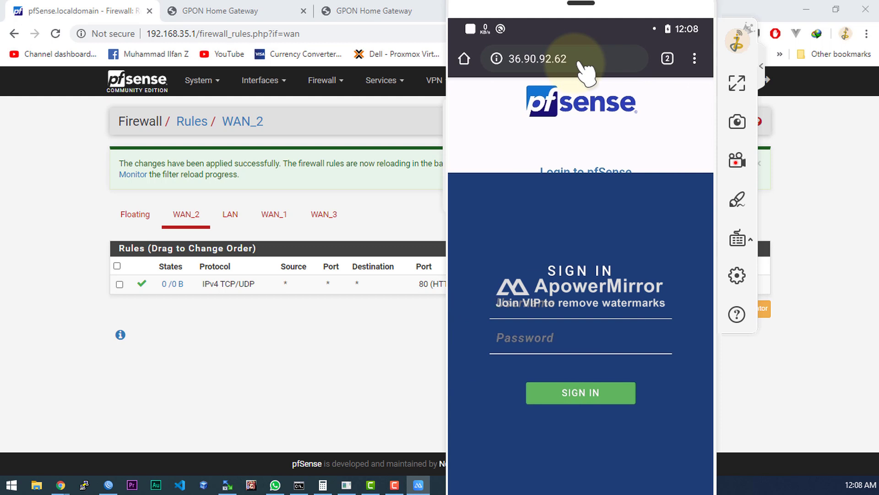
{"action": "left_click", "coordinate": [291, 365]}
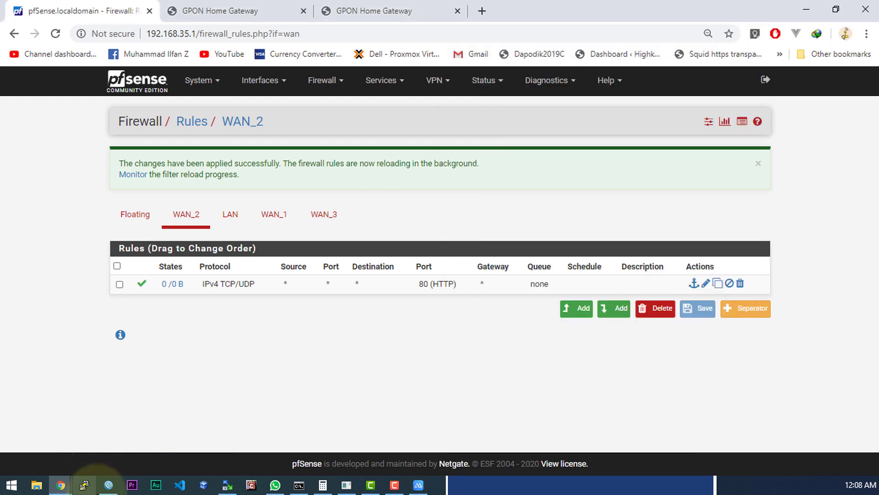
Switch to WinBox and look up the e9-Pfsense interface's entry in the MikroTik router's IP address list.
{"action": "left_click", "coordinate": [107, 484]}
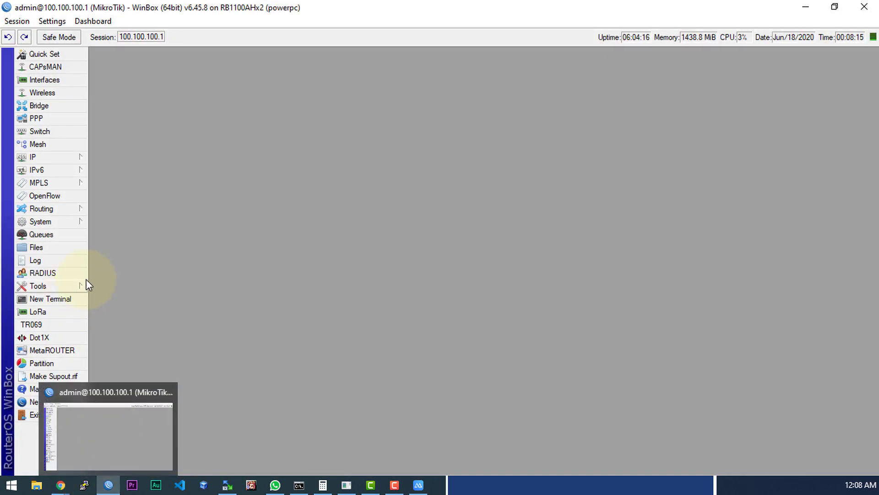
{"action": "left_click", "coordinate": [55, 159]}
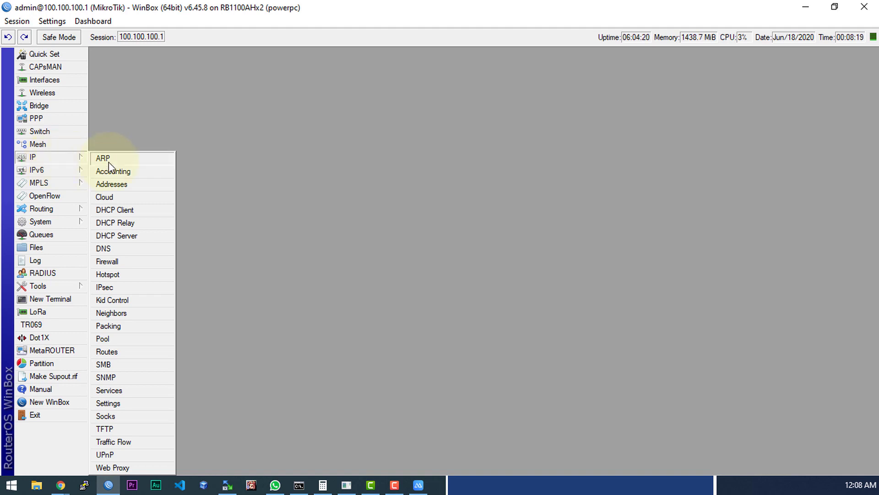
{"action": "left_click", "coordinate": [125, 184]}
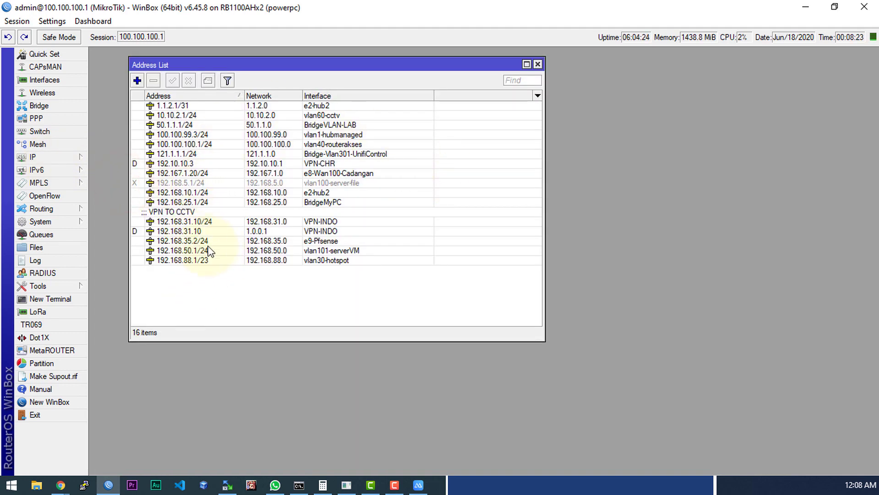
{"action": "left_click", "coordinate": [189, 243]}
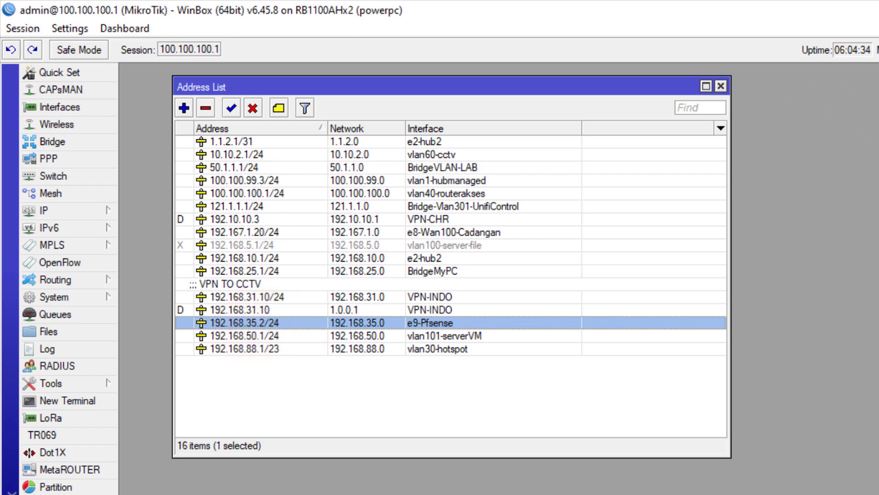
Switch back to Chrome and open 192.168.35.2 in a new tab.
{"action": "key", "text": "alt+Tab"}
{"action": "left_click", "coordinate": [648, 15]}
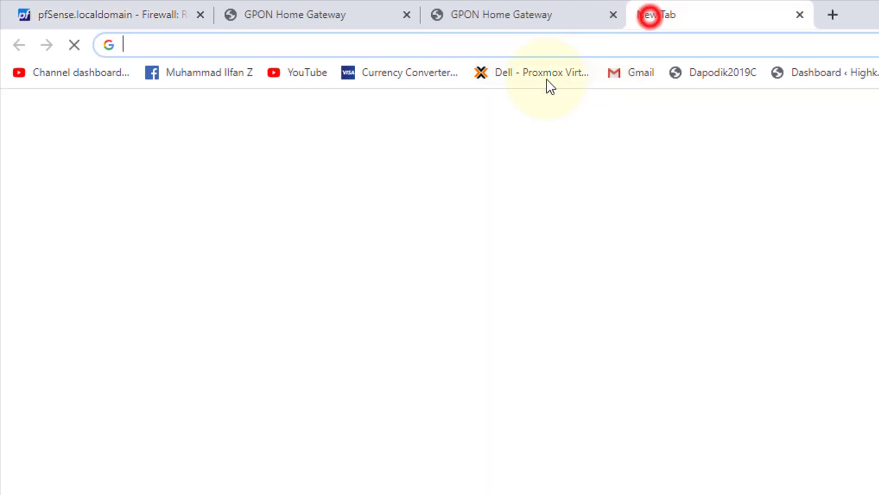
{"action": "type", "text": "192.168.3"}
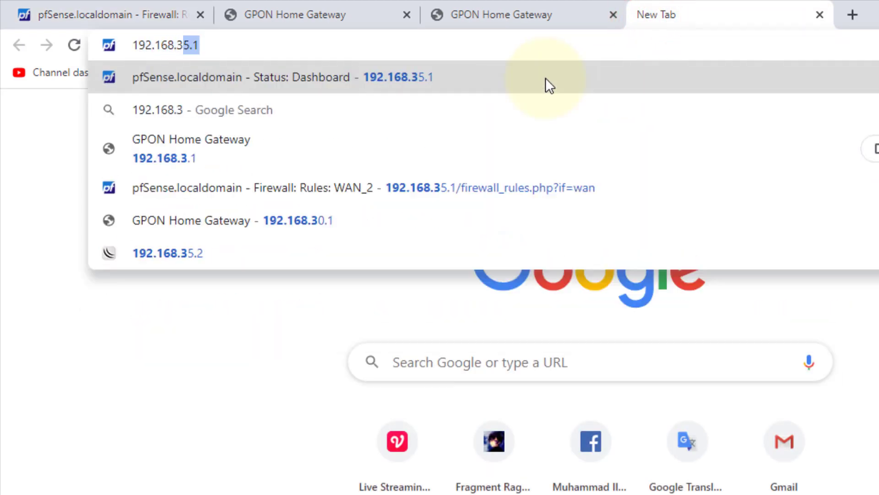
{"action": "type", "text": "5."}
{"action": "type", "text": "2"}
{"action": "key", "text": "Return"}
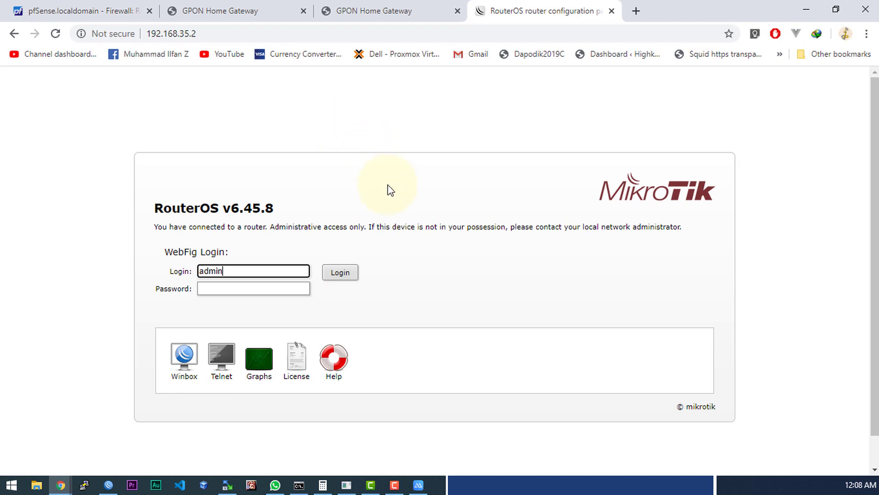
Compare the pfSense page's address with the MikroTik login page's address, and go back to pfSense.
{"action": "left_click", "coordinate": [64, 10]}
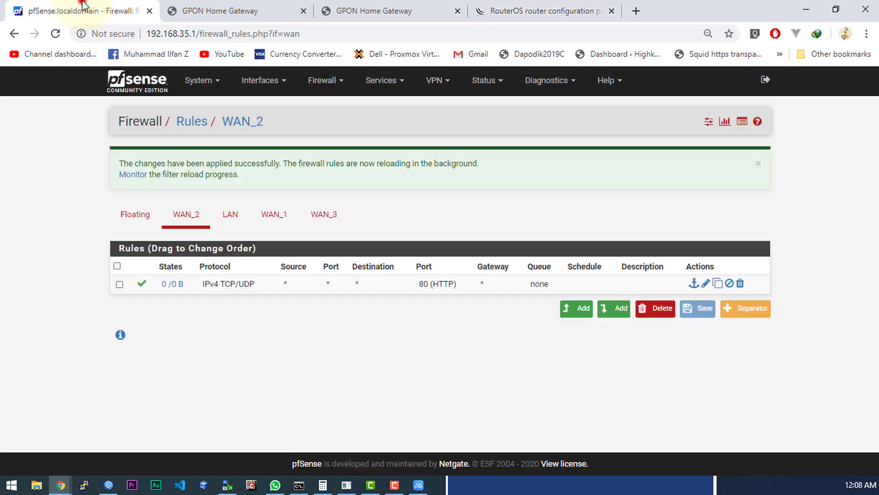
{"action": "left_click", "coordinate": [191, 35]}
{"action": "double_click", "coordinate": [188, 35]}
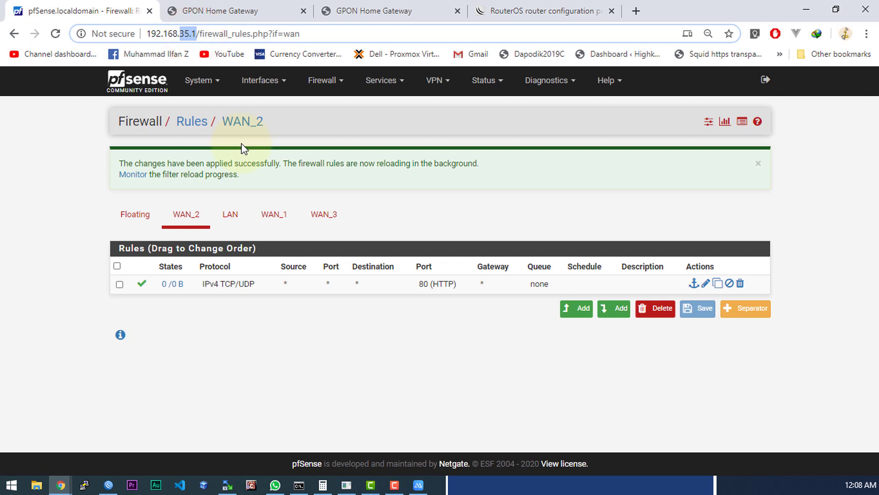
{"action": "left_click", "coordinate": [517, 11]}
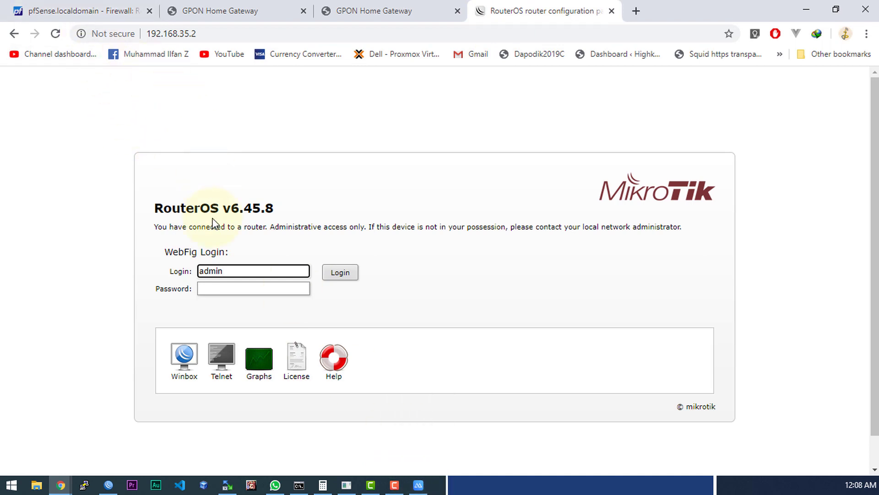
{"action": "left_click", "coordinate": [80, 6]}
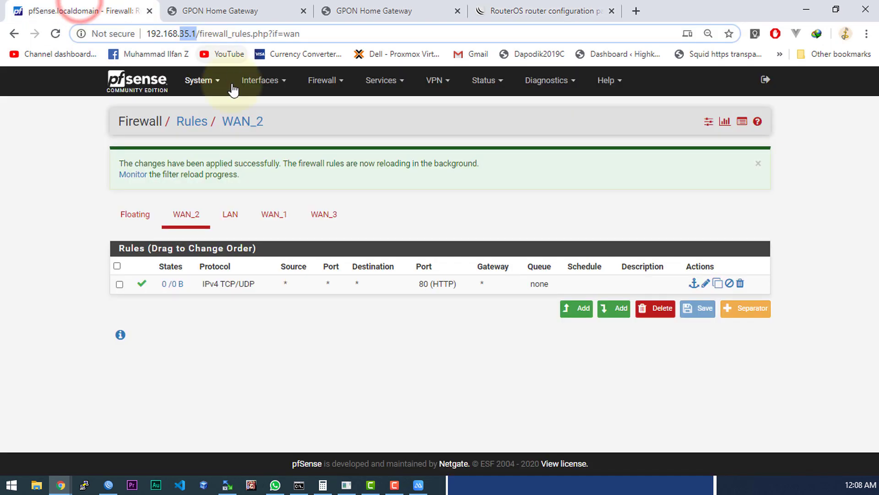
Start a new NAT port forward rule in pfSense and set its protocol to TCP/UDP.
{"action": "left_click", "coordinate": [323, 80]}
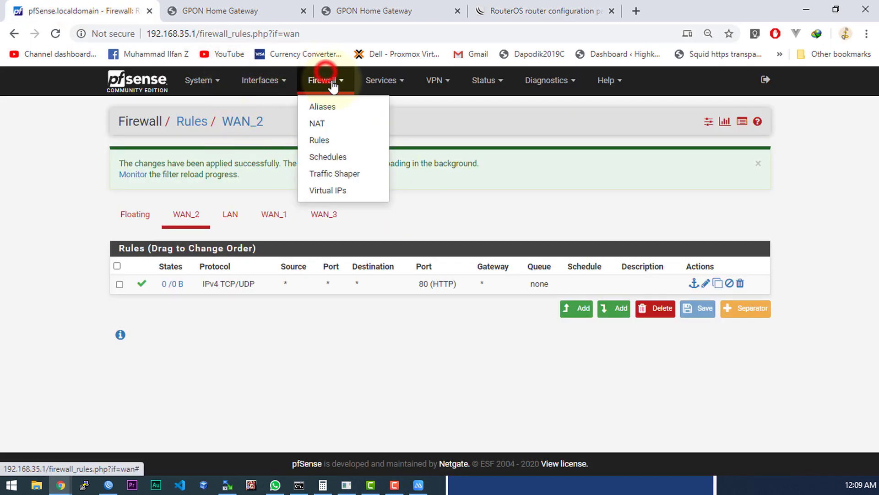
{"action": "left_click", "coordinate": [321, 123]}
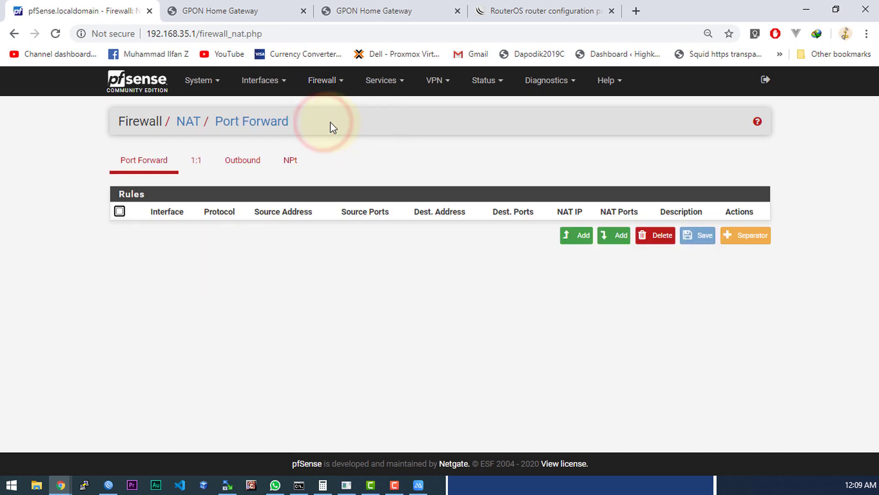
{"action": "left_click", "coordinate": [582, 241]}
{"action": "scroll", "coordinate": [351, 185], "scroll_direction": "down", "scroll_amount": 3}
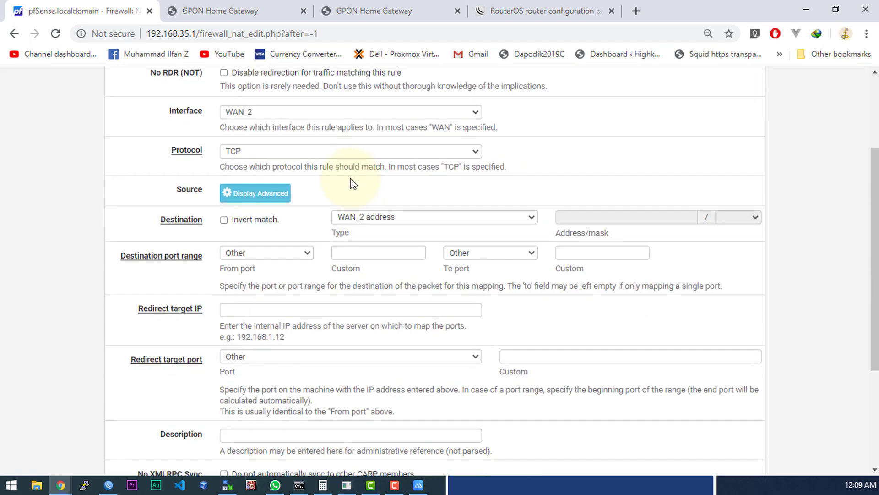
{"action": "left_click", "coordinate": [235, 151]}
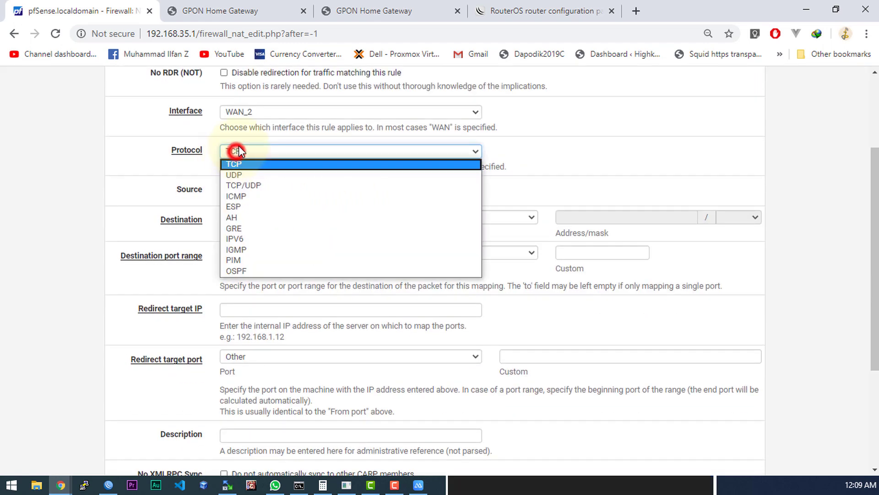
{"action": "left_click", "coordinate": [245, 186]}
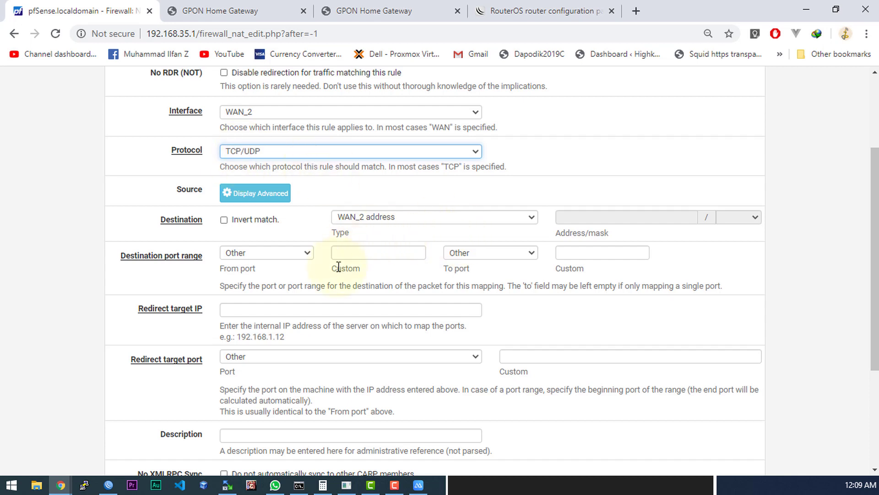
Set the port forward's destination port range from custom port 80 to custom port 80.
{"action": "left_click", "coordinate": [360, 253]}
{"action": "type", "text": "80"}
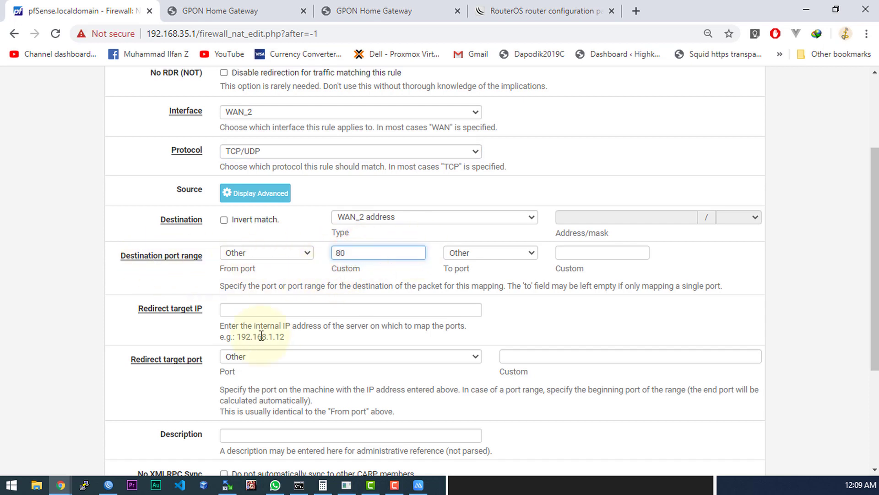
{"action": "left_click", "coordinate": [608, 253]}
{"action": "type", "text": "80"}
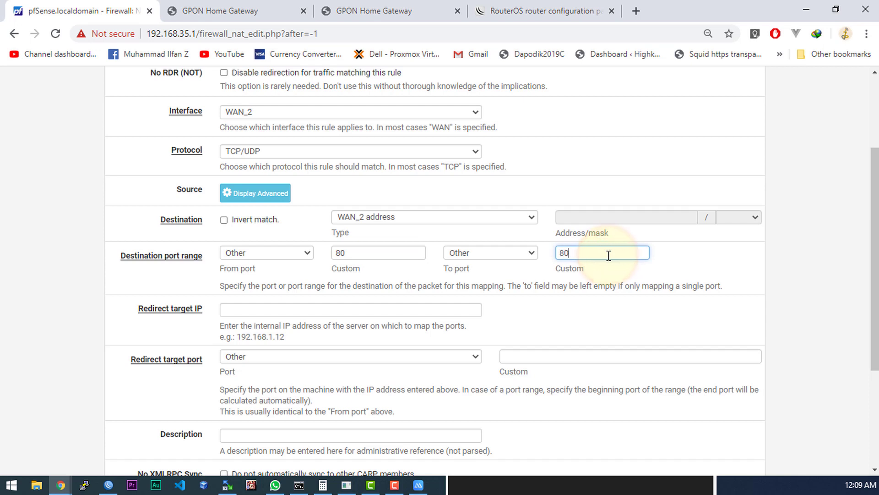
{"action": "left_click", "coordinate": [204, 382]}
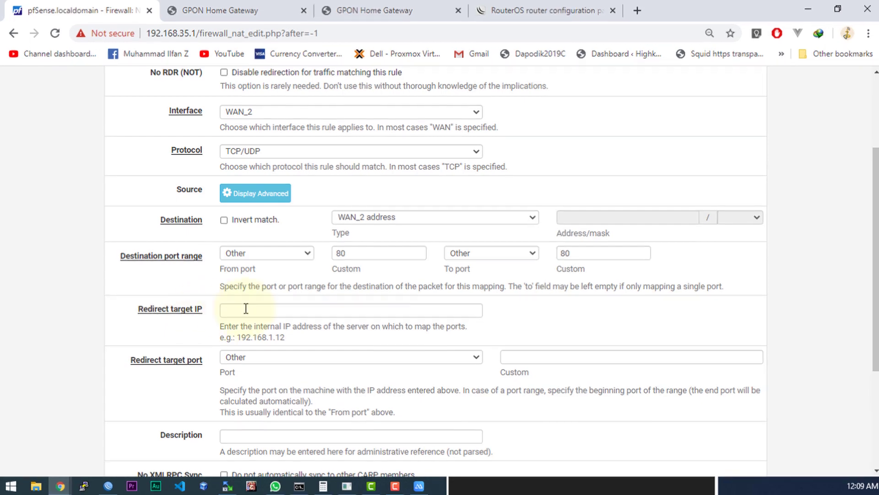
Review the port forward's interface and destination ports, and set the redirect target IP to 192.168.35.2.
{"action": "left_click", "coordinate": [247, 309]}
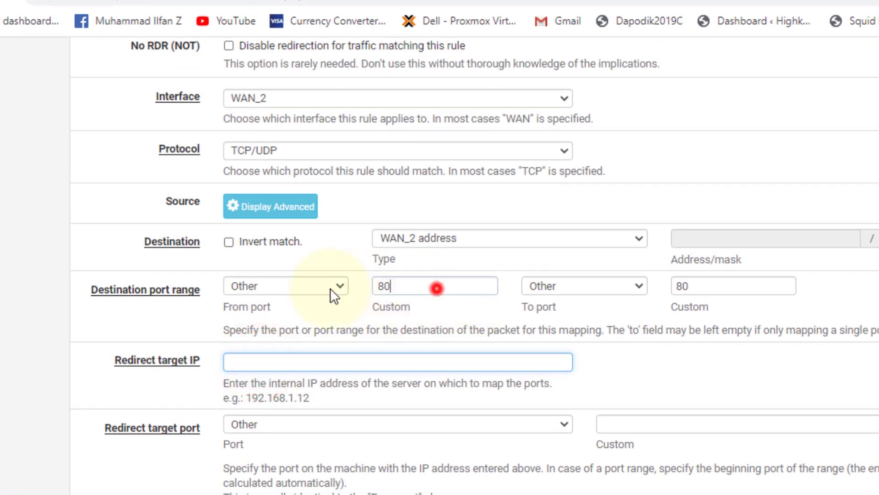
{"action": "double_click", "coordinate": [437, 288]}
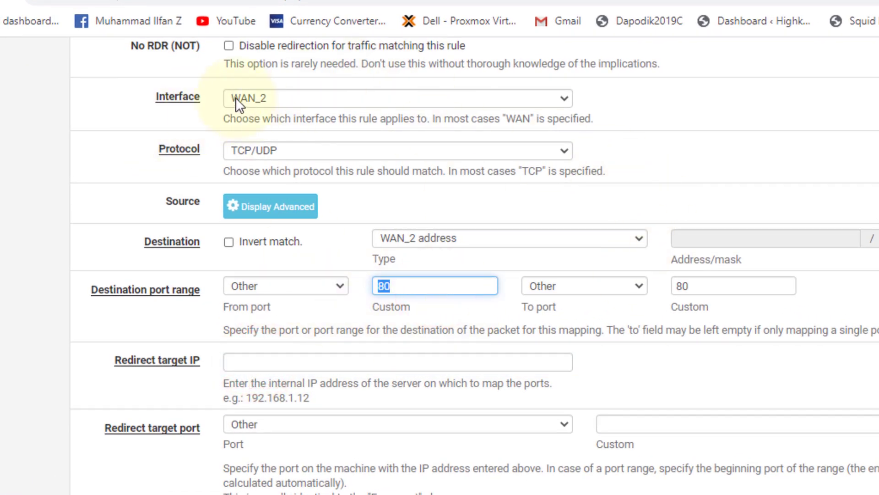
{"action": "double_click", "coordinate": [154, 98]}
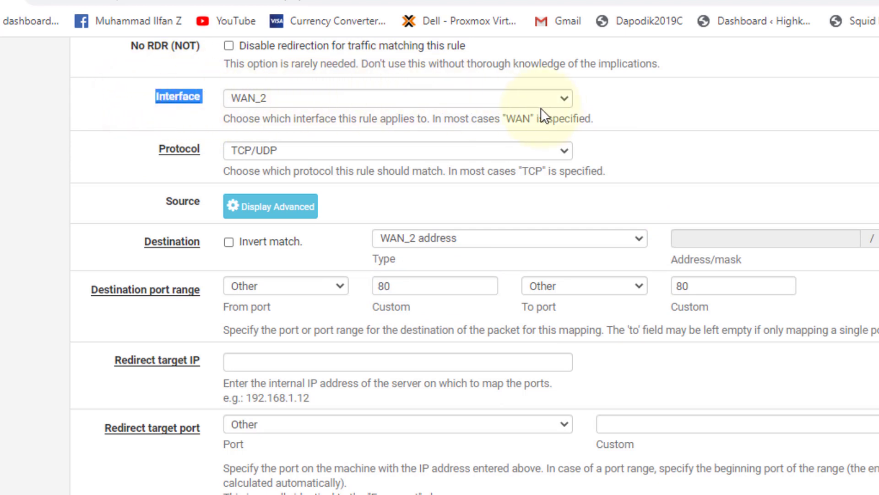
{"action": "double_click", "coordinate": [419, 287]}
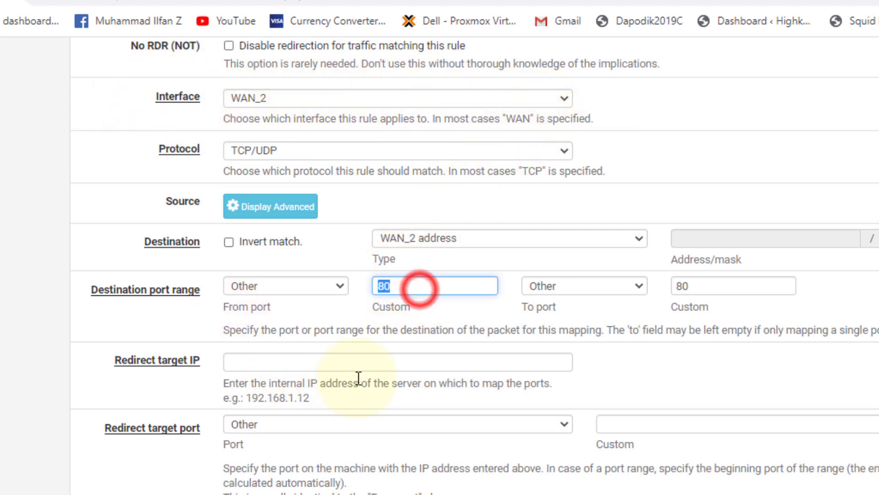
{"action": "double_click", "coordinate": [709, 291]}
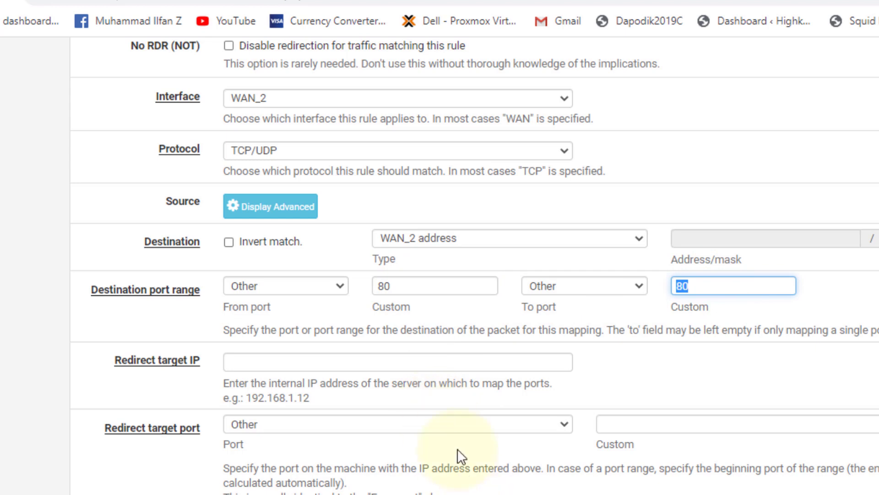
{"action": "double_click", "coordinate": [390, 284]}
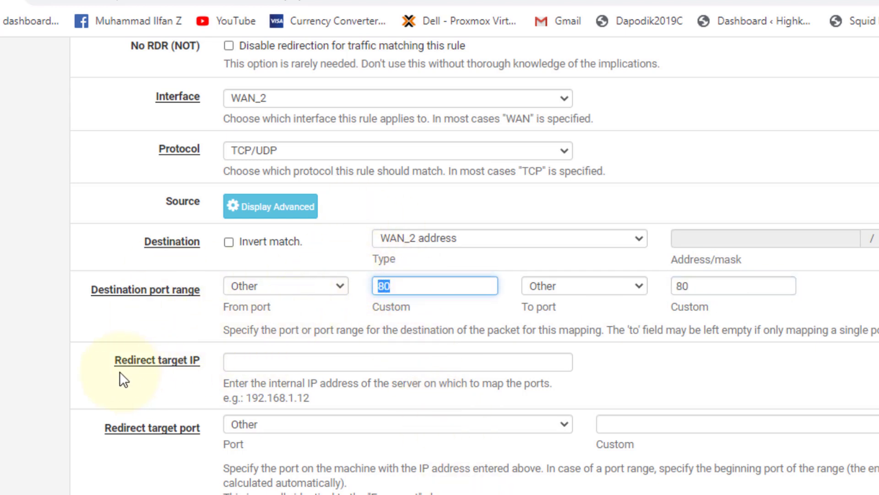
{"action": "left_click", "coordinate": [264, 362]}
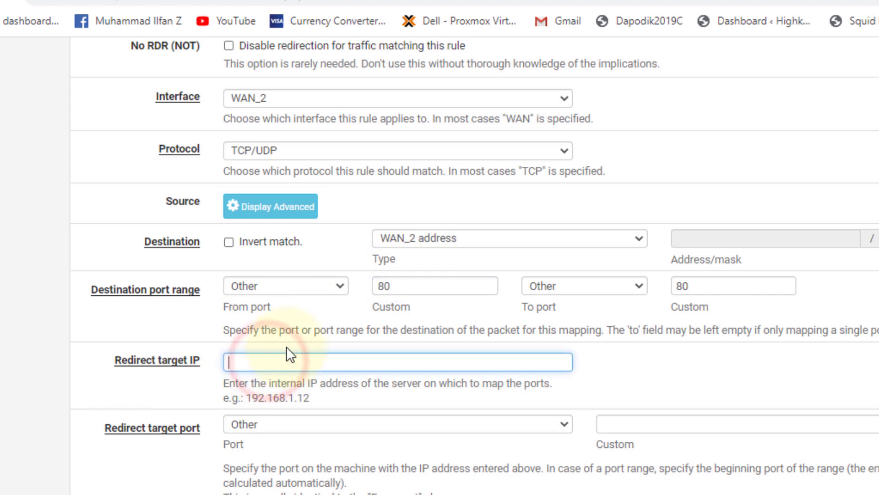
{"action": "type", "text": "192.168.35.2"}
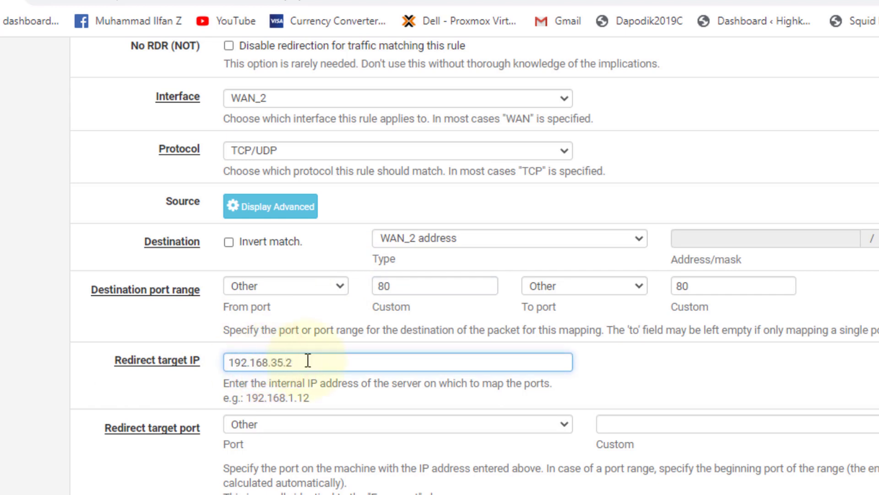
{"action": "double_click", "coordinate": [306, 359]}
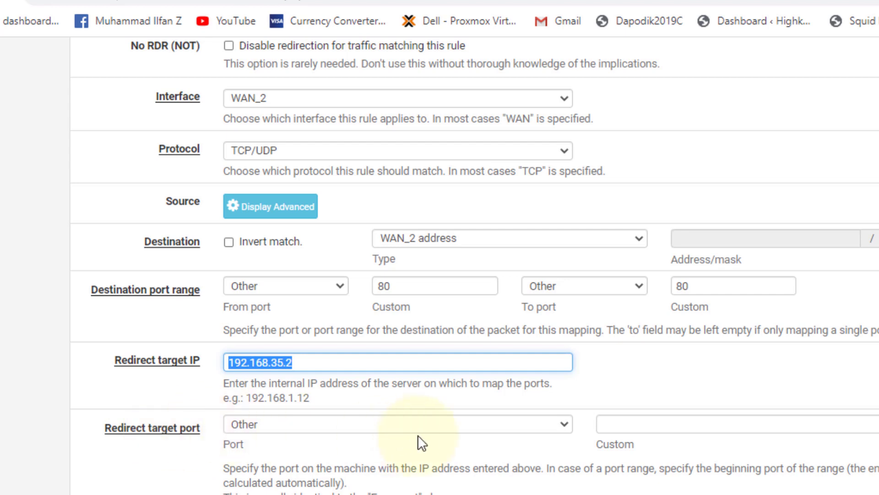
Set the redirect target port to custom port 80, and review the destination ports and the rest of the port forward rule.
{"action": "left_click", "coordinate": [610, 423]}
{"action": "type", "text": "80"}
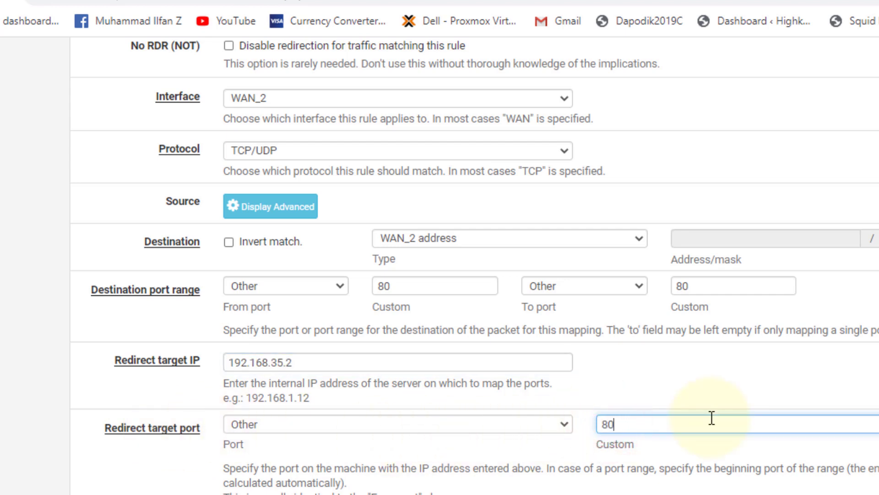
{"action": "double_click", "coordinate": [424, 288]}
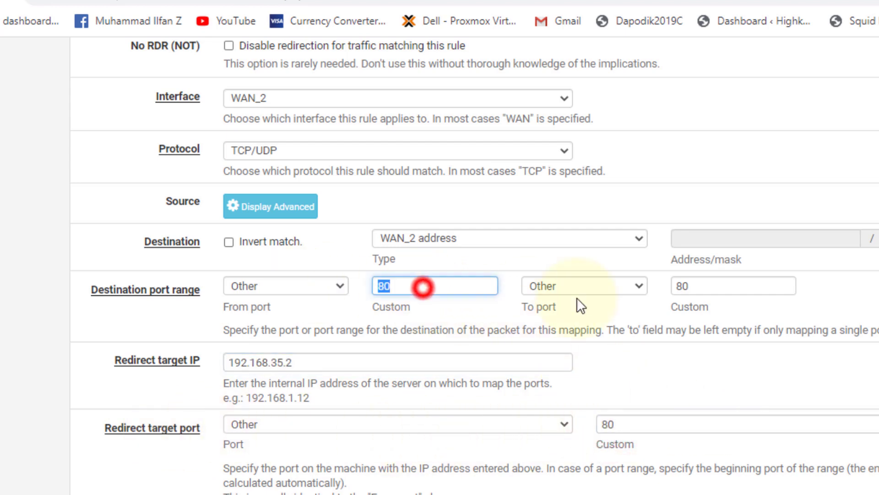
{"action": "double_click", "coordinate": [707, 287]}
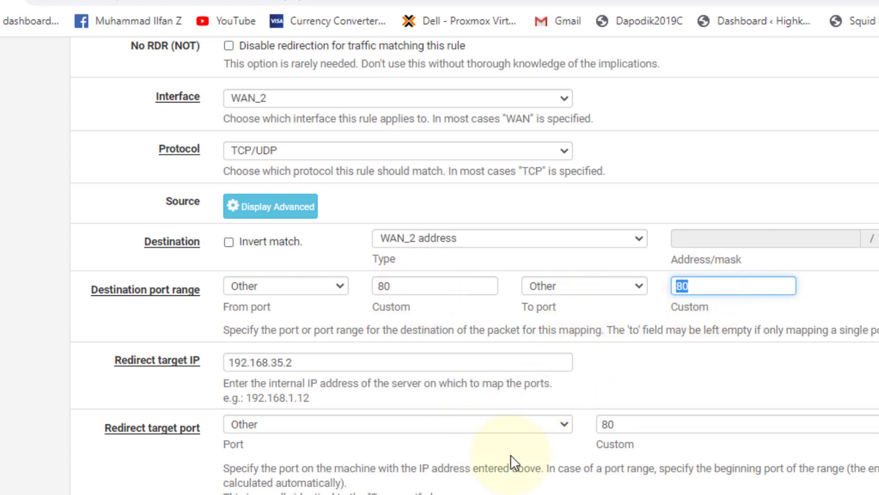
{"action": "scroll", "coordinate": [511, 455], "scroll_direction": "down", "scroll_amount": 4}
{"action": "scroll", "coordinate": [527, 355], "scroll_direction": "up", "scroll_amount": 4}
{"action": "scroll", "coordinate": [529, 451], "scroll_direction": "up", "scroll_amount": 4}
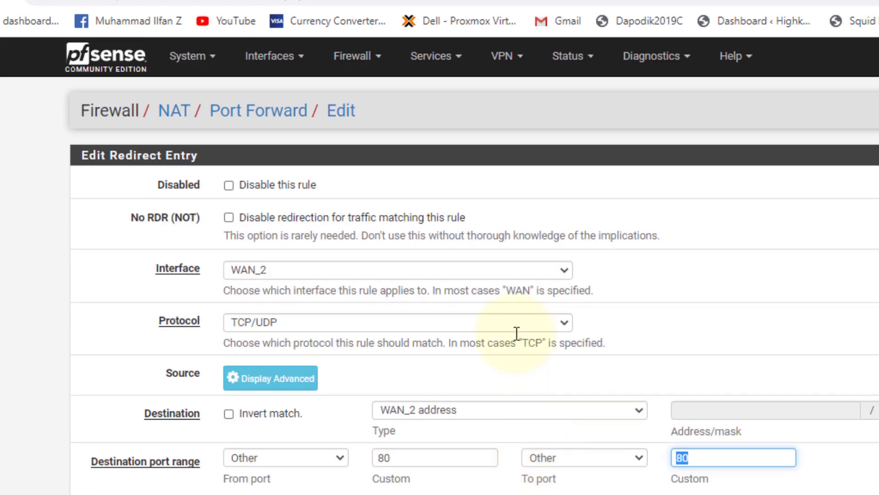
Check the redirect target of the WAN_2 port forward, save the rule and apply the NAT changes.
{"action": "scroll", "coordinate": [509, 392], "scroll_direction": "down", "scroll_amount": 4}
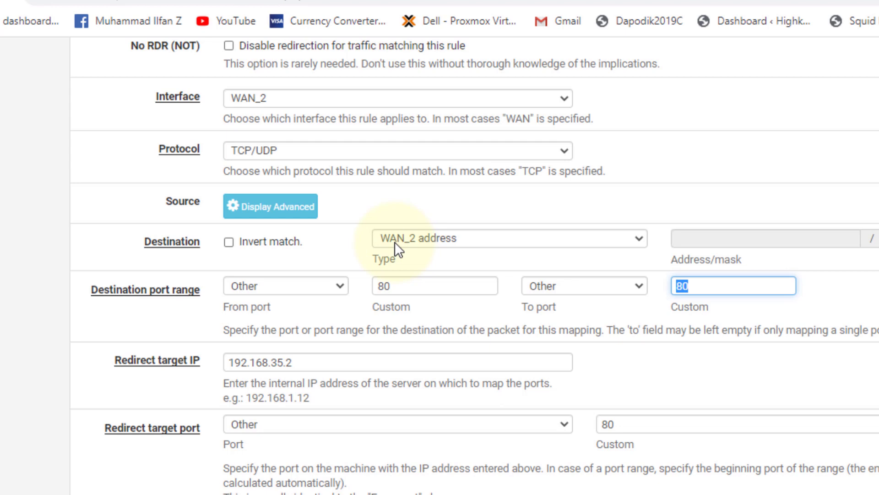
{"action": "scroll", "coordinate": [408, 232], "scroll_direction": "down", "scroll_amount": 2}
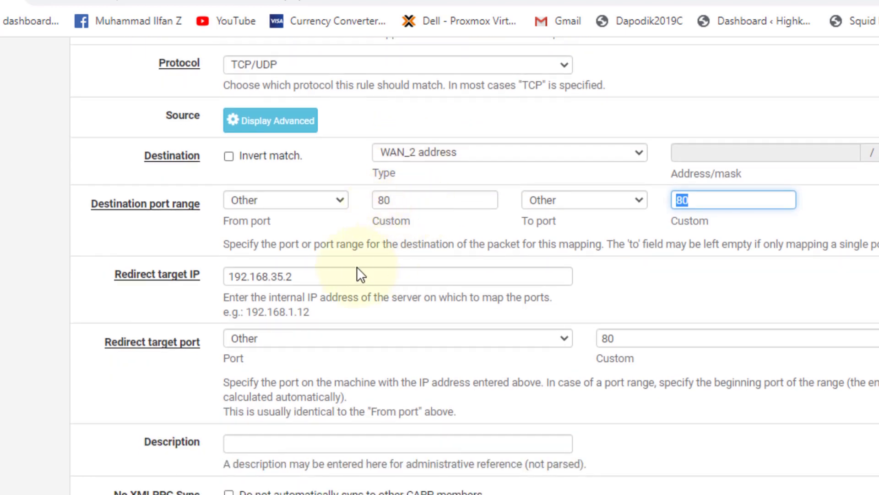
{"action": "left_click_drag", "start_coordinate": [250, 277], "coordinate": [314, 276]}
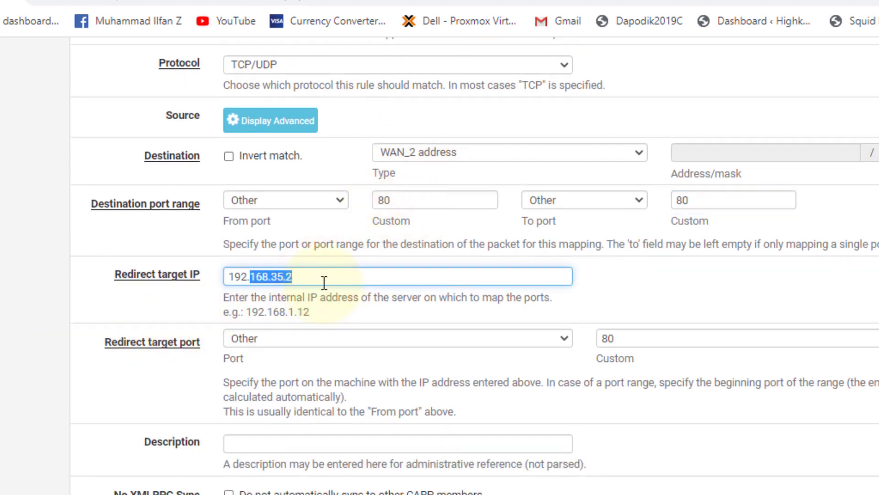
{"action": "double_click", "coordinate": [324, 280]}
{"action": "double_click", "coordinate": [632, 343]}
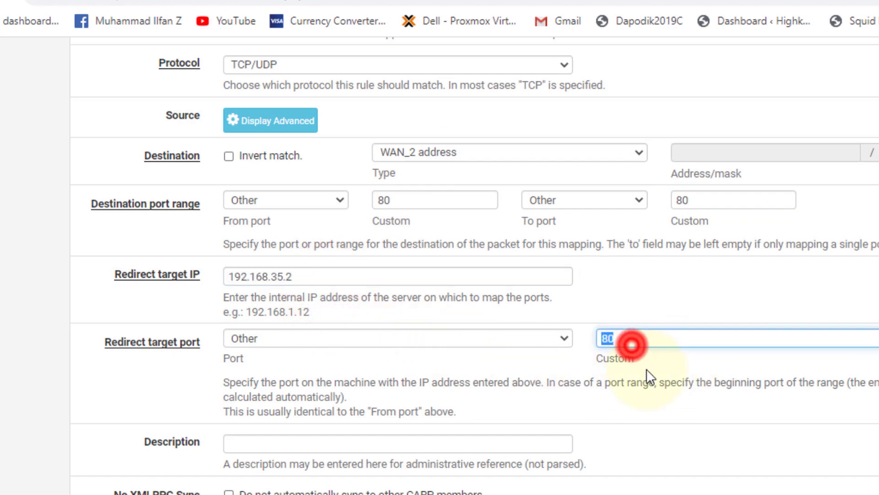
{"action": "scroll", "coordinate": [647, 369], "scroll_direction": "down", "scroll_amount": 3}
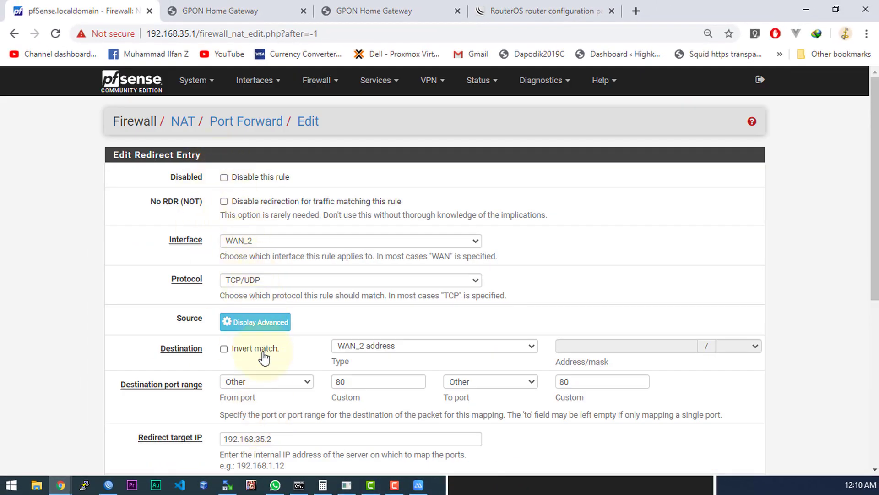
{"action": "scroll", "coordinate": [264, 361], "scroll_direction": "down", "scroll_amount": 10}
{"action": "left_click", "coordinate": [245, 413]}
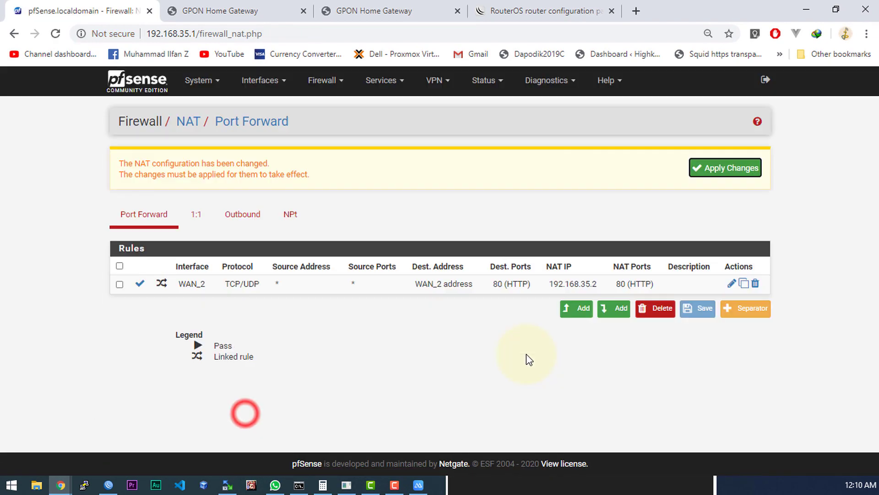
{"action": "left_click", "coordinate": [728, 168]}
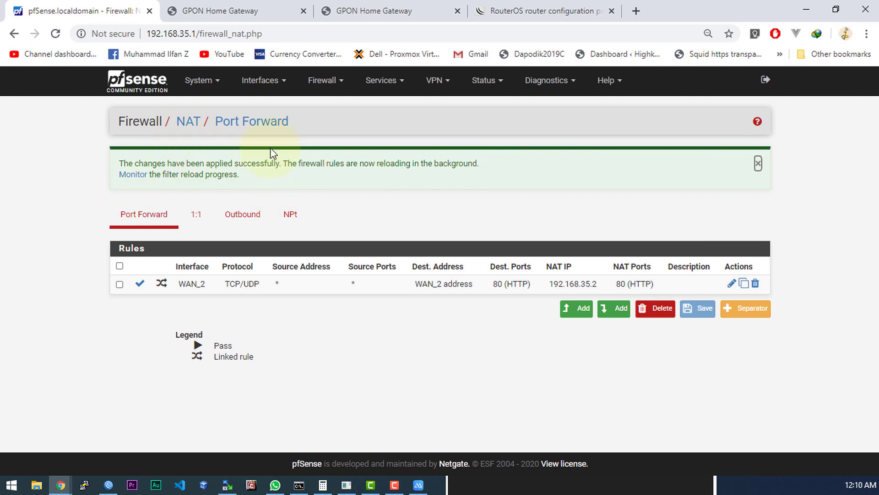
View the WAN_2 firewall rules, and switch to the mirrored phone in ApowerMirror, continuing without the VIP upgrade.
{"action": "left_click", "coordinate": [338, 83]}
{"action": "left_click", "coordinate": [333, 143]}
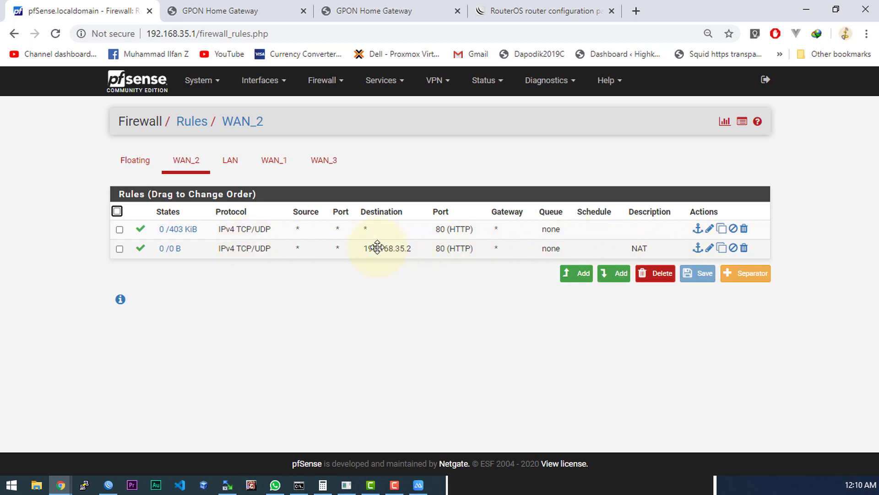
{"action": "left_click", "coordinate": [505, 487]}
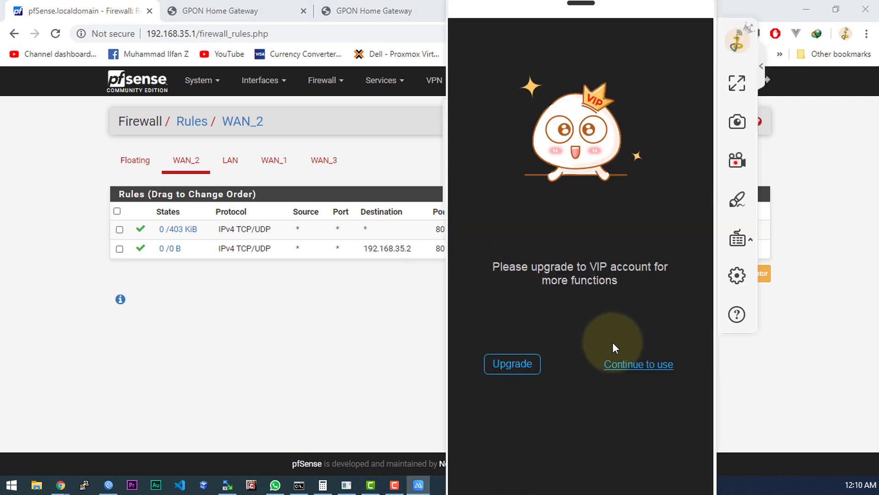
{"action": "left_click", "coordinate": [646, 364]}
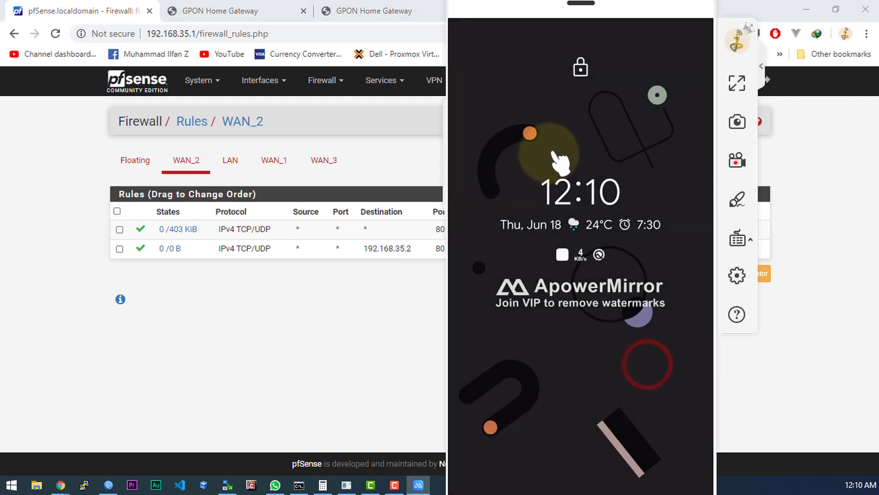
{"action": "left_click", "coordinate": [589, 376]}
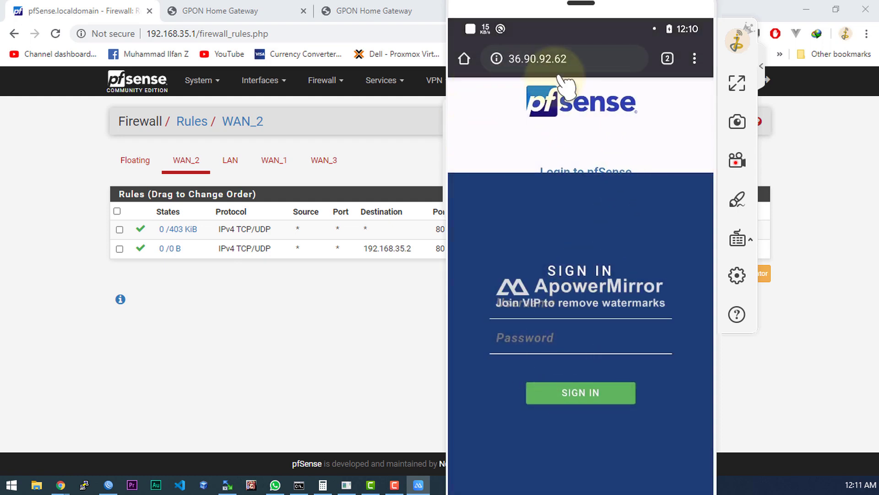
Check the phone's Wi-Fi and mobile data state, and reload 36.90.92.62 in its browser to examine the page served.
{"action": "left_click_drag", "start_coordinate": [569, 36], "coordinate": [559, 334]}
{"action": "left_click_drag", "start_coordinate": [533, 140], "coordinate": [540, 435]}
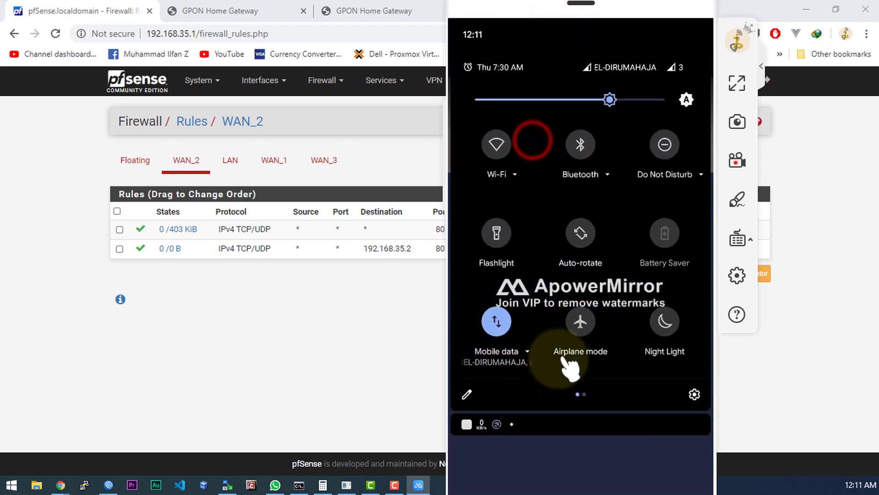
{"action": "left_click", "coordinate": [580, 464]}
{"action": "left_click_drag", "start_coordinate": [591, 136], "coordinate": [567, 429]}
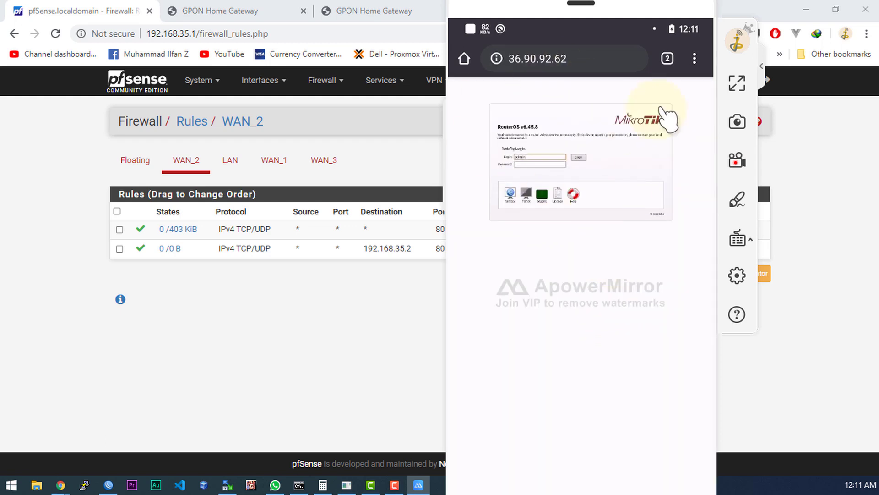
{"action": "double_click", "coordinate": [576, 146]}
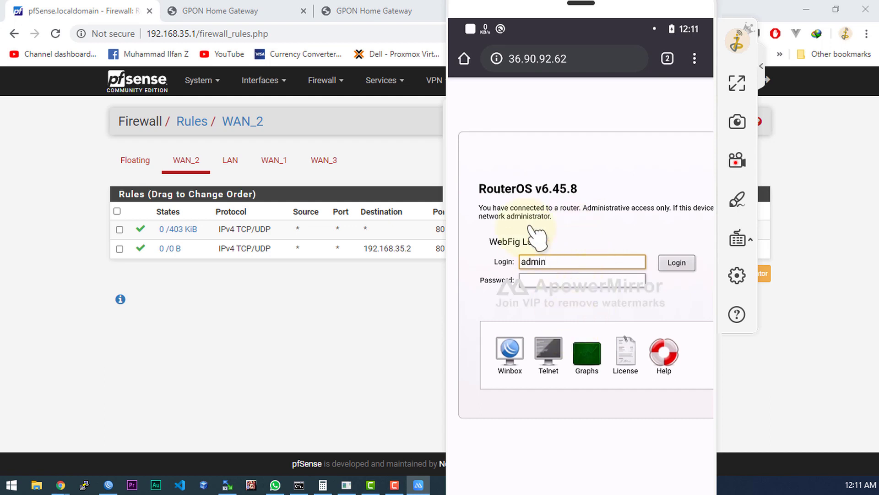
{"action": "left_click_drag", "start_coordinate": [625, 203], "coordinate": [634, 249]}
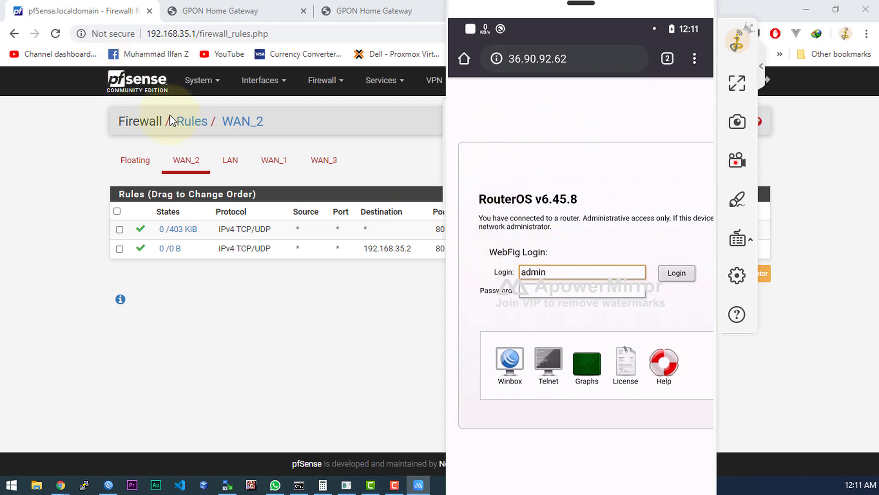
{"action": "left_click_drag", "start_coordinate": [634, 174], "coordinate": [614, 261]}
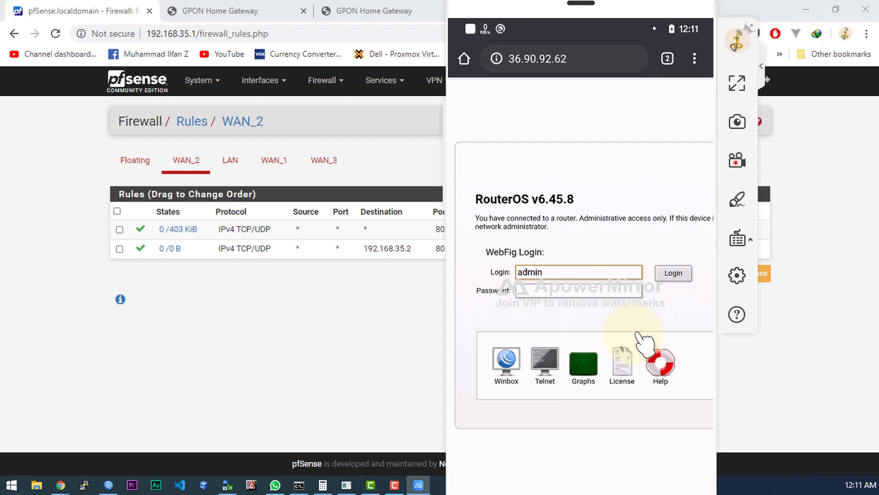
{"action": "mouse_move", "coordinate": [642, 188]}
{"action": "left_mouse_down"}
{"action": "mouse_move", "coordinate": [581, 188]}
{"action": "mouse_move", "coordinate": [653, 187]}
{"action": "left_mouse_up"}
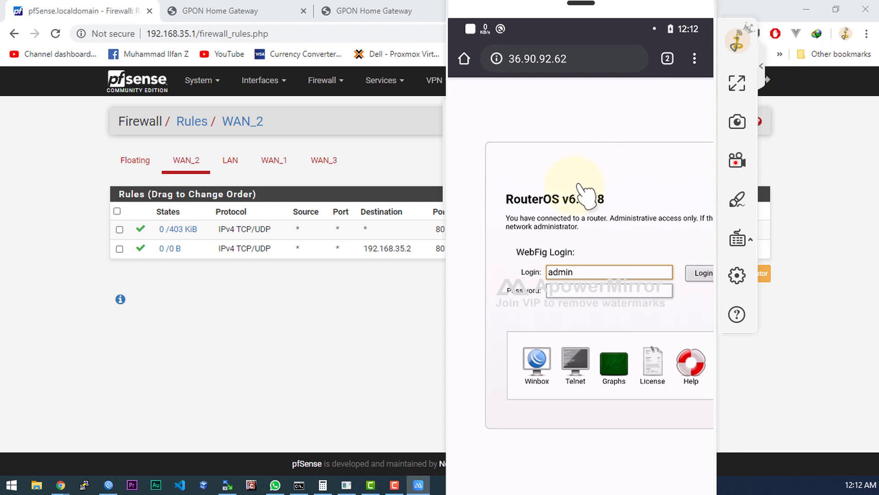
Switch back to pfSense and view the WAN_2 interface configuration.
{"action": "left_click", "coordinate": [291, 344]}
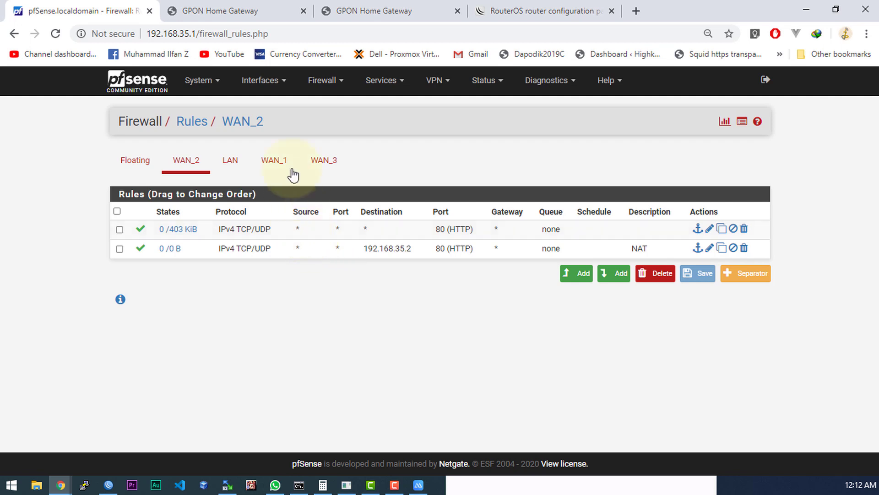
{"action": "left_click", "coordinate": [265, 82]}
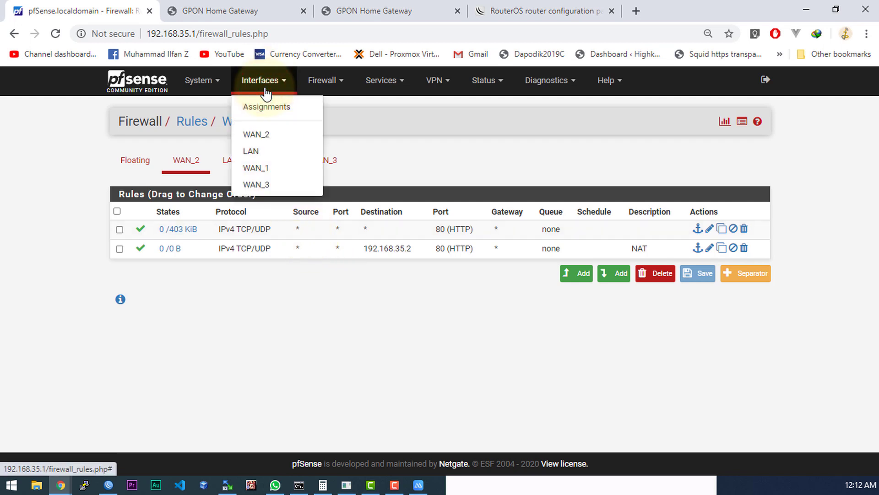
{"action": "left_click", "coordinate": [265, 134]}
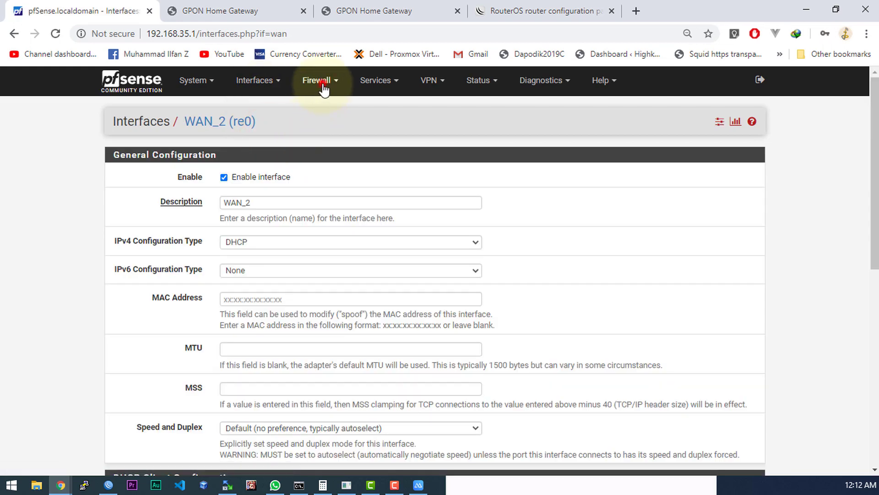
Edit the existing WAN_2 port forward rule and set its destination port range from custom port 8080 to custom port 8080.
{"action": "left_click", "coordinate": [321, 82]}
{"action": "left_click", "coordinate": [322, 124]}
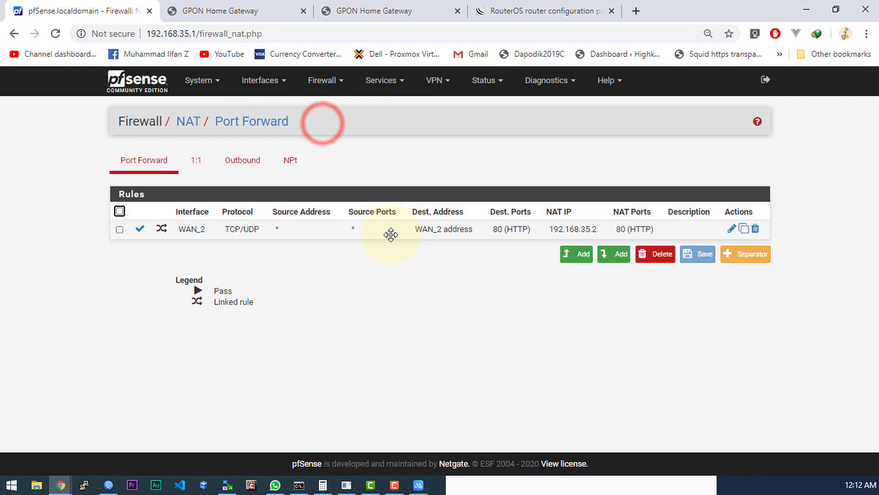
{"action": "left_click", "coordinate": [729, 230]}
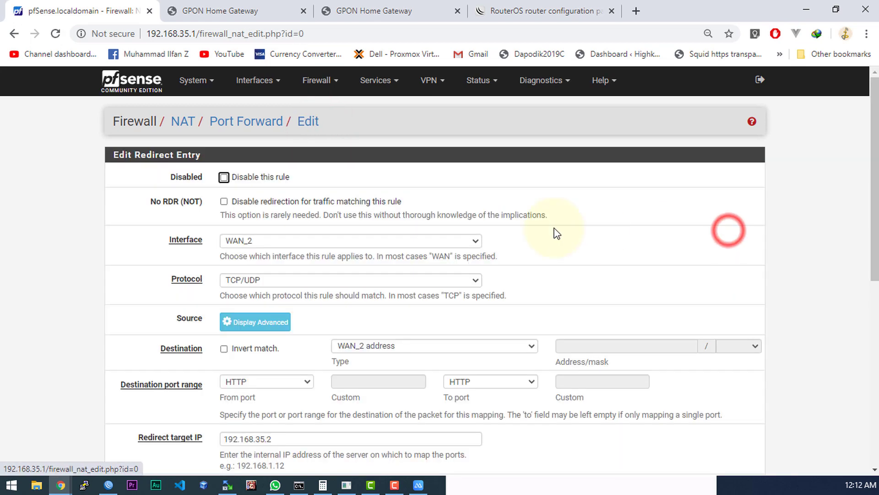
{"action": "scroll", "coordinate": [539, 179], "scroll_direction": "down", "scroll_amount": 5}
{"action": "scroll", "coordinate": [344, 206], "scroll_direction": "up", "scroll_amount": 1}
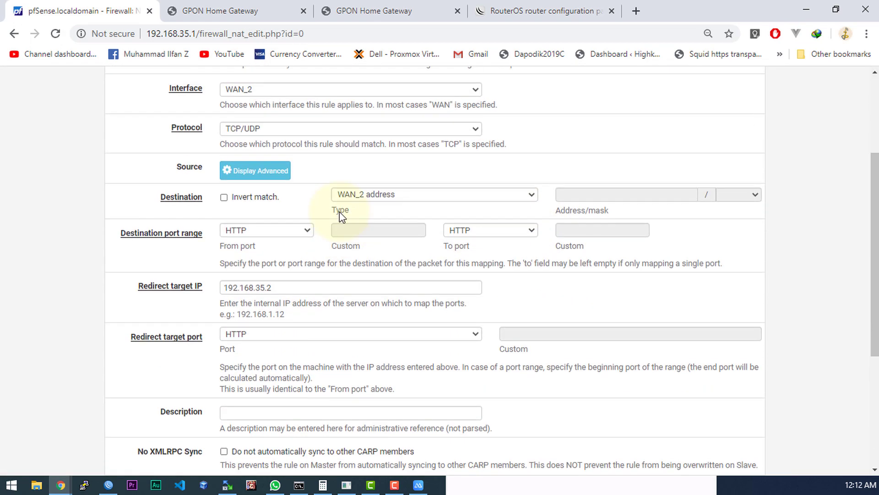
{"action": "left_click", "coordinate": [302, 253]}
{"action": "left_click", "coordinate": [271, 267]}
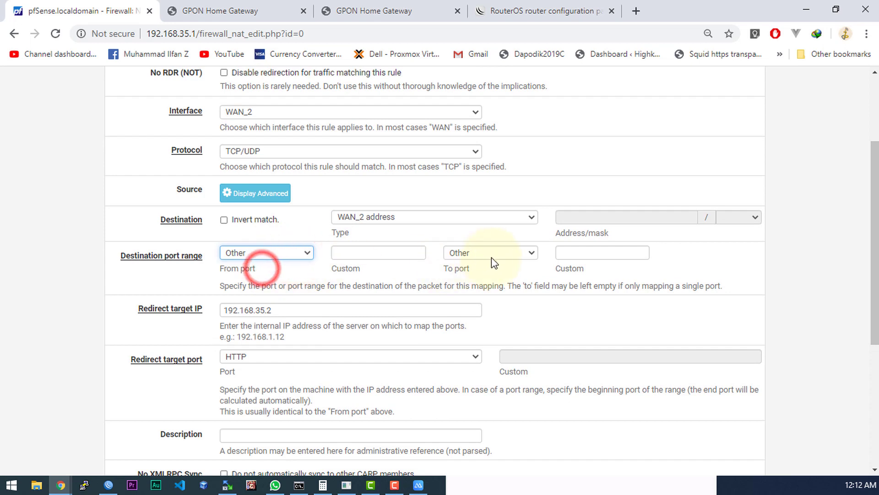
{"action": "left_click", "coordinate": [386, 252]}
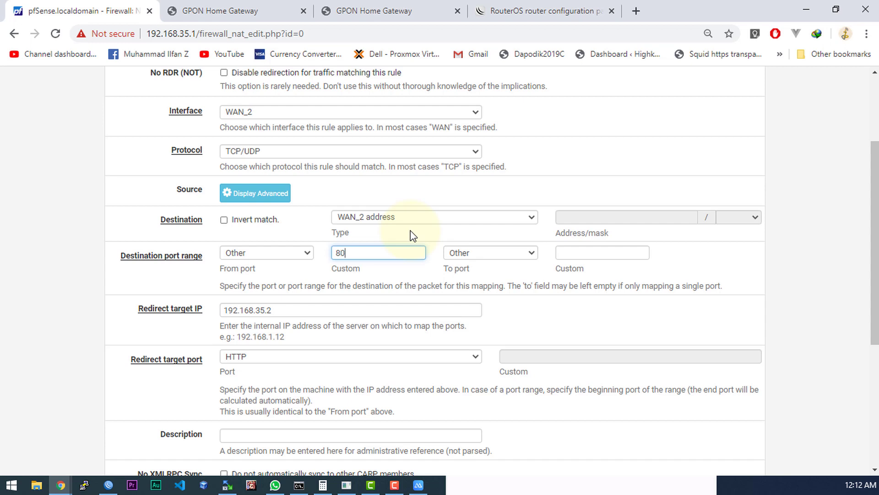
{"action": "left_click", "coordinate": [582, 253]}
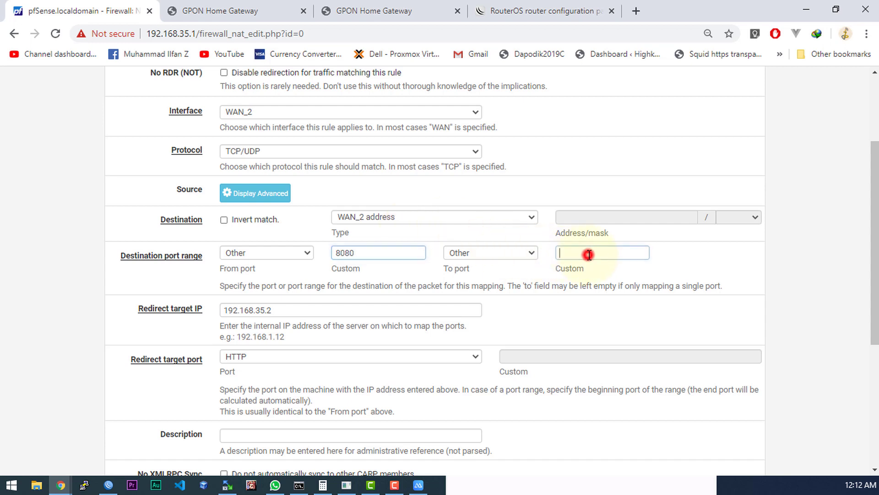
{"action": "type", "text": "8080"}
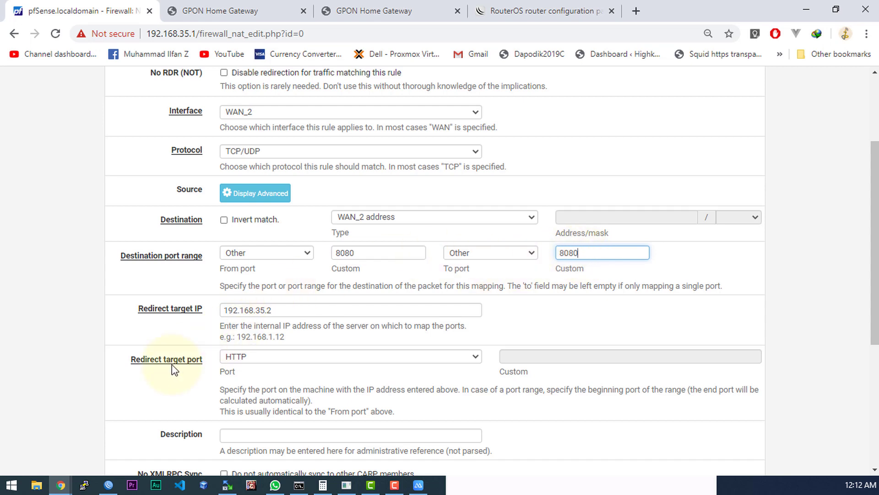
Set the redirect target port to custom port 80, and review it against the destination port range.
{"action": "left_click", "coordinate": [293, 357]}
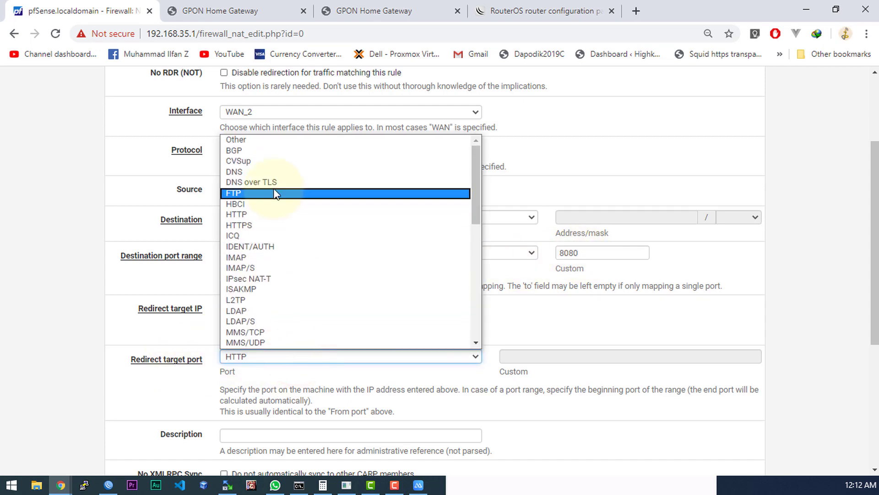
{"action": "left_click", "coordinate": [254, 140]}
{"action": "type", "text": "80"}
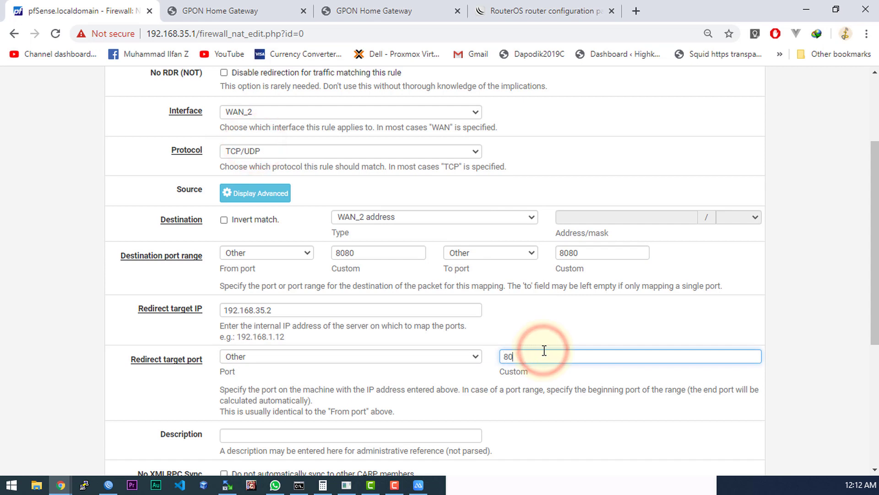
{"action": "left_click", "coordinate": [570, 306]}
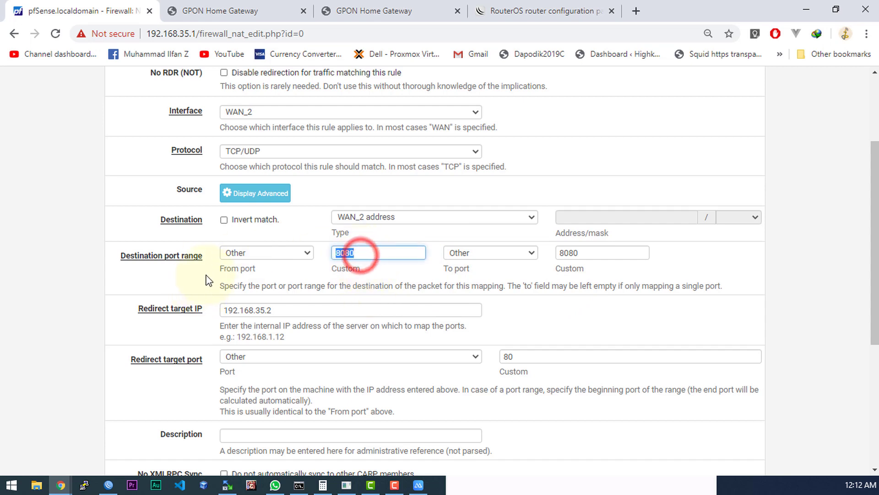
{"action": "left_click", "coordinate": [542, 314]}
{"action": "double_click", "coordinate": [526, 356]}
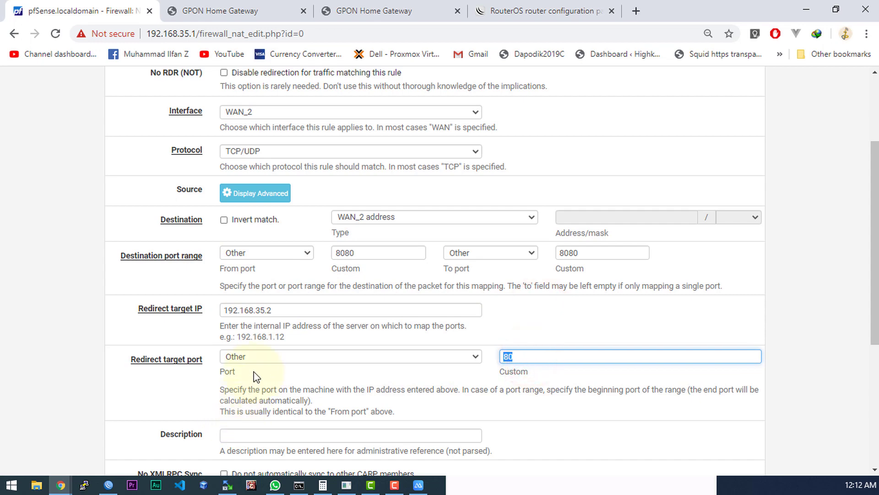
{"action": "double_click", "coordinate": [377, 252]}
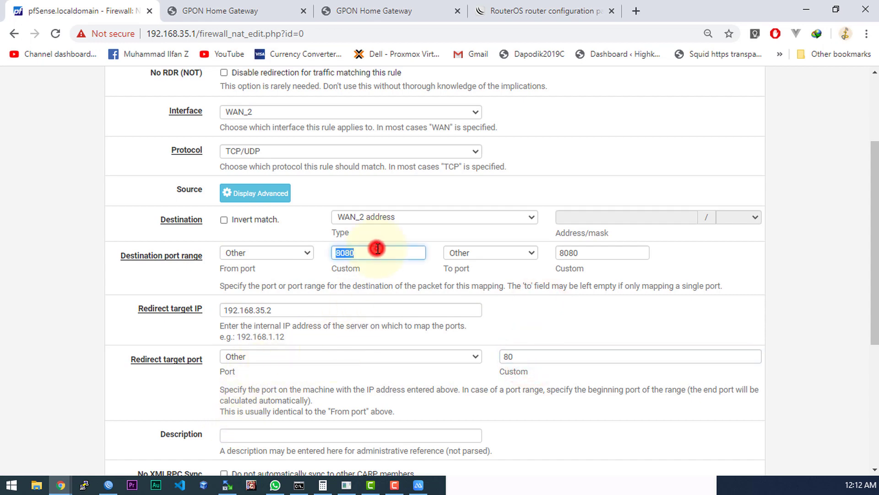
{"action": "left_click", "coordinate": [553, 295]}
Save the edited port forward rule and apply the NAT changes.
{"action": "scroll", "coordinate": [554, 294], "scroll_direction": "down", "scroll_amount": 5}
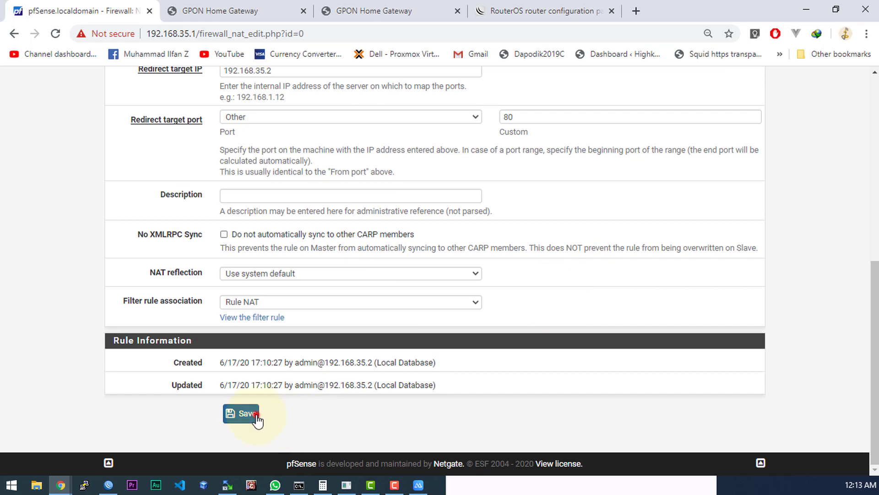
{"action": "left_click", "coordinate": [243, 413]}
{"action": "left_click", "coordinate": [742, 177]}
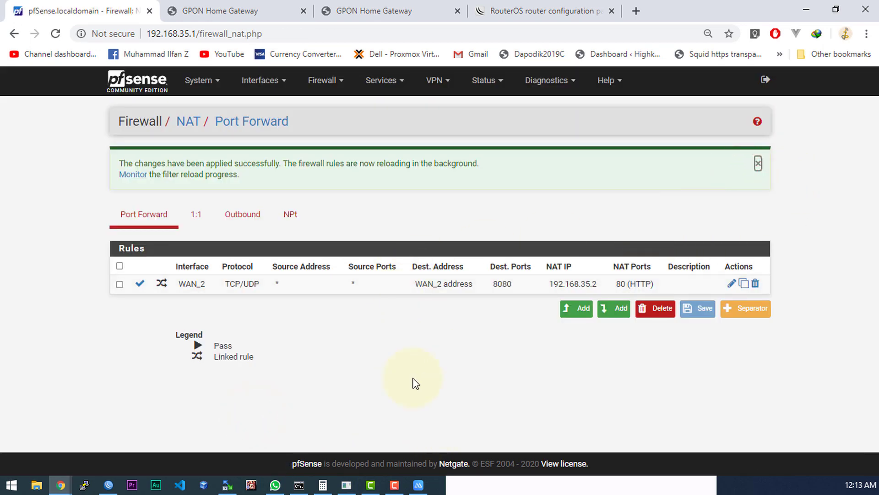
Switch to the mirrored phone's browser and reload the page at 36.90.92.62.
{"action": "left_click", "coordinate": [492, 483]}
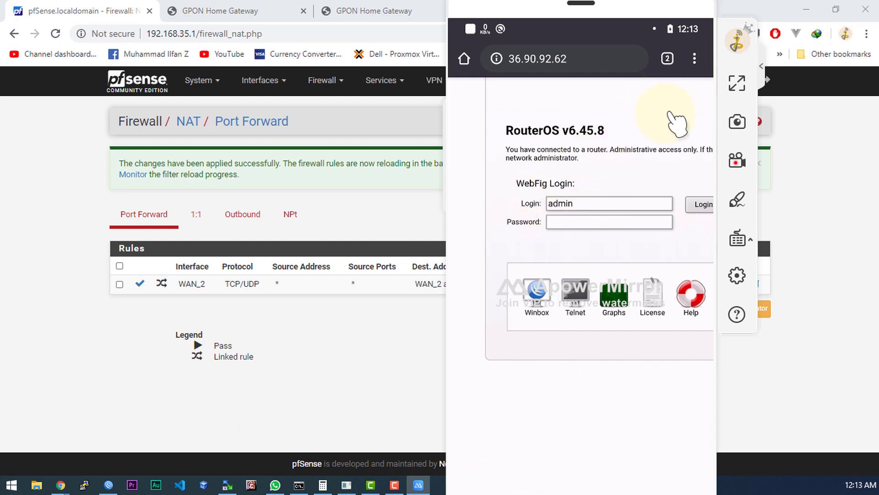
{"action": "left_click_drag", "start_coordinate": [646, 169], "coordinate": [663, 239]}
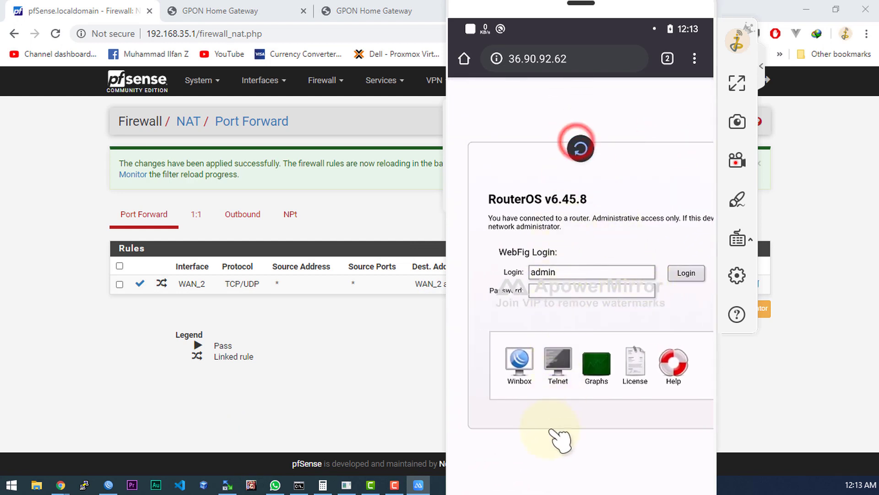
{"action": "left_click", "coordinate": [590, 265]}
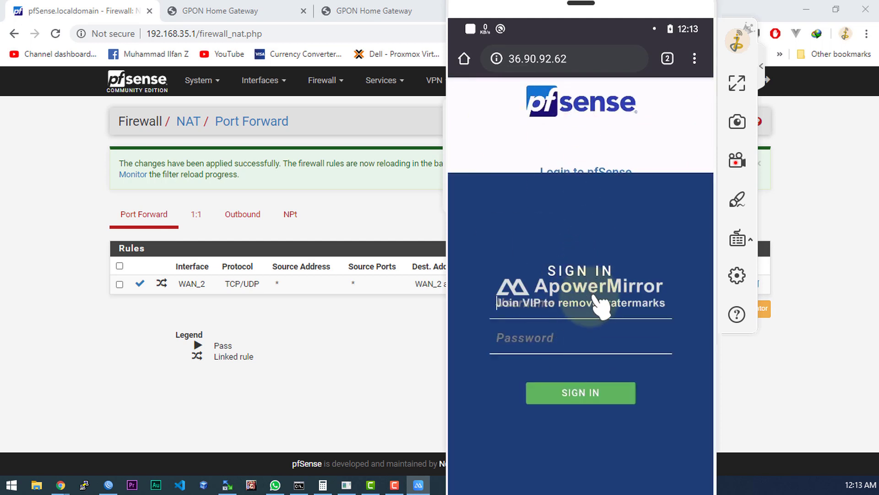
{"action": "left_click", "coordinate": [590, 184]}
{"action": "left_click_drag", "start_coordinate": [594, 192], "coordinate": [589, 471]}
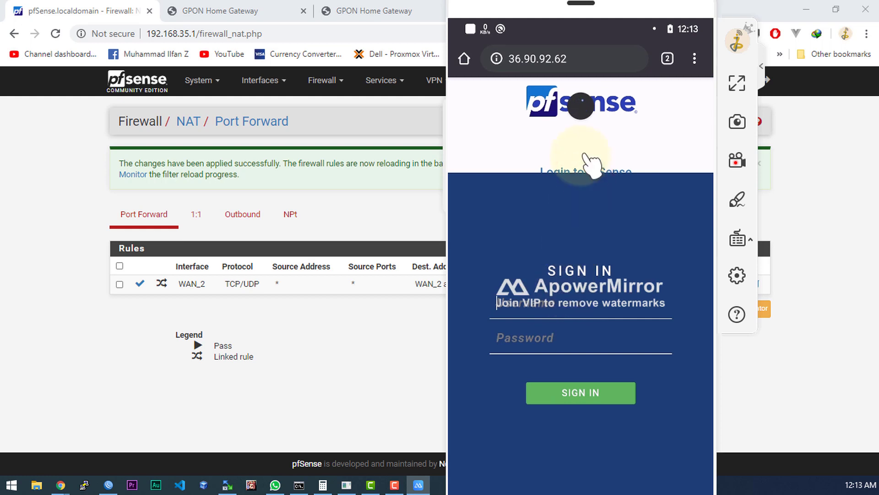
{"action": "left_click", "coordinate": [590, 59]}
{"action": "left_click", "coordinate": [694, 97]}
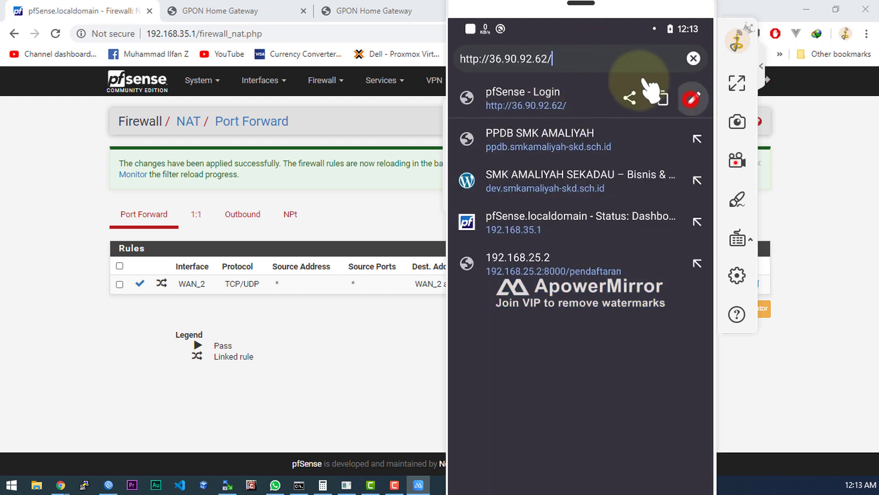
{"action": "key", "text": "BackSpace"}
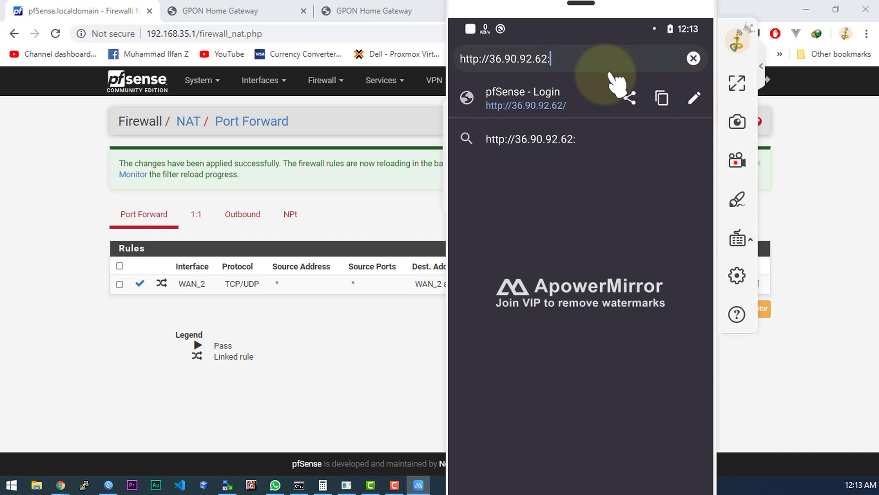
{"action": "type", "text": ":8080"}
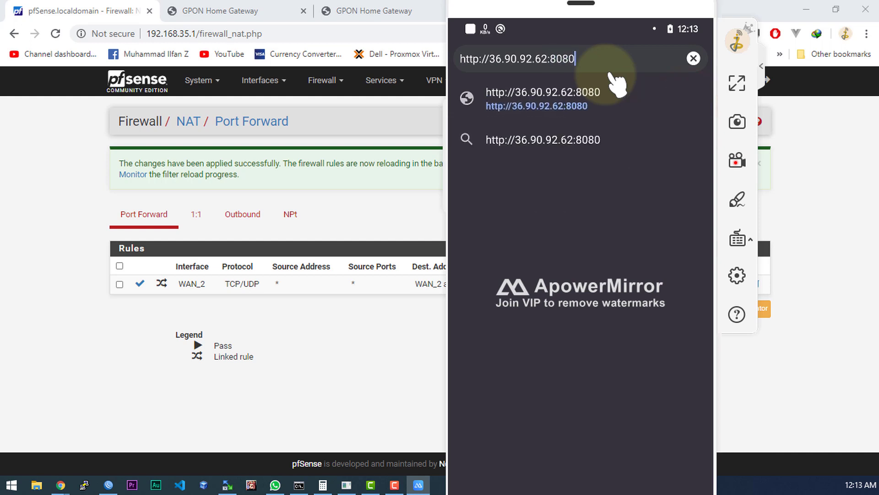
{"action": "left_click", "coordinate": [578, 95]}
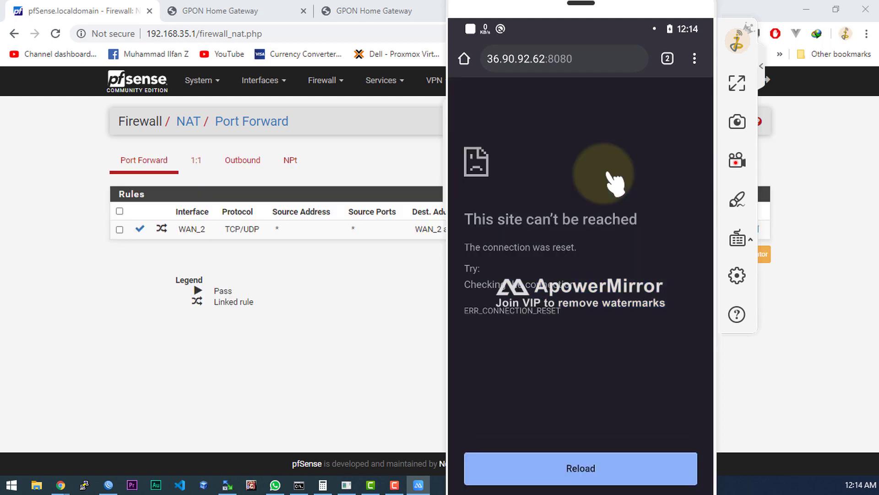
Switch back to pfSense and open the WAN_2 firewall rules.
{"action": "left_click", "coordinate": [339, 310]}
{"action": "left_click", "coordinate": [326, 81]}
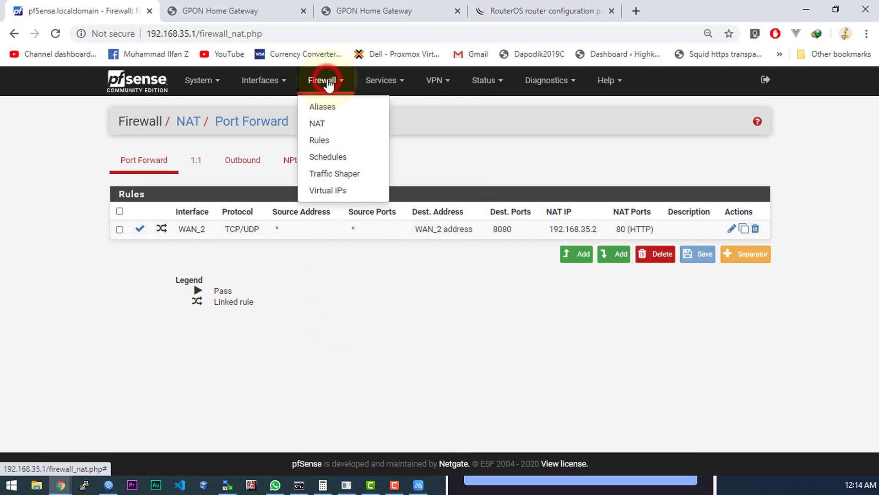
{"action": "left_click", "coordinate": [455, 298]}
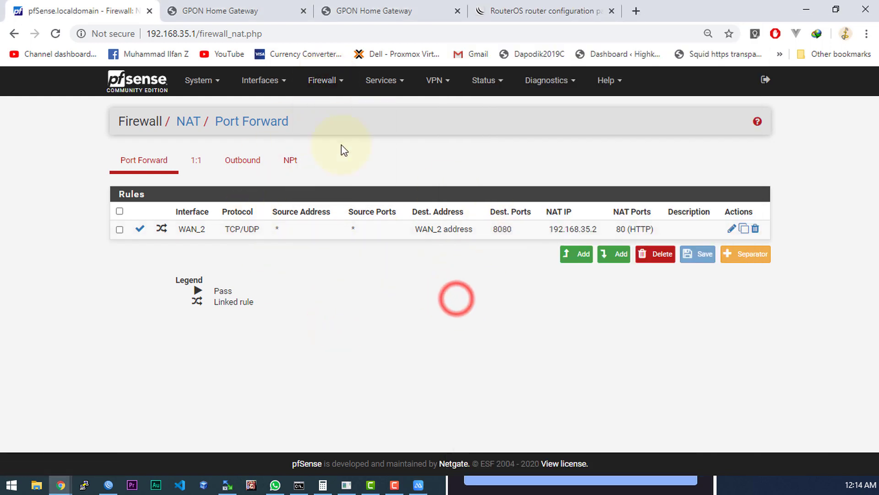
{"action": "left_click", "coordinate": [327, 80]}
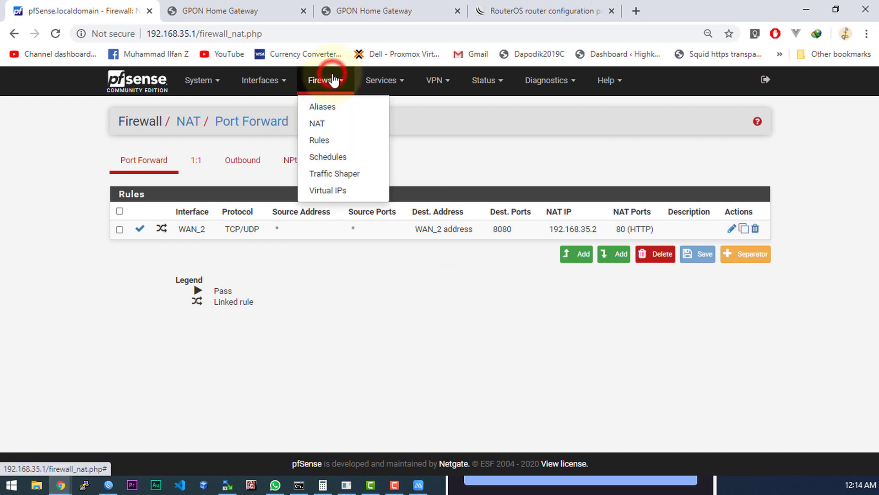
{"action": "left_click", "coordinate": [322, 140]}
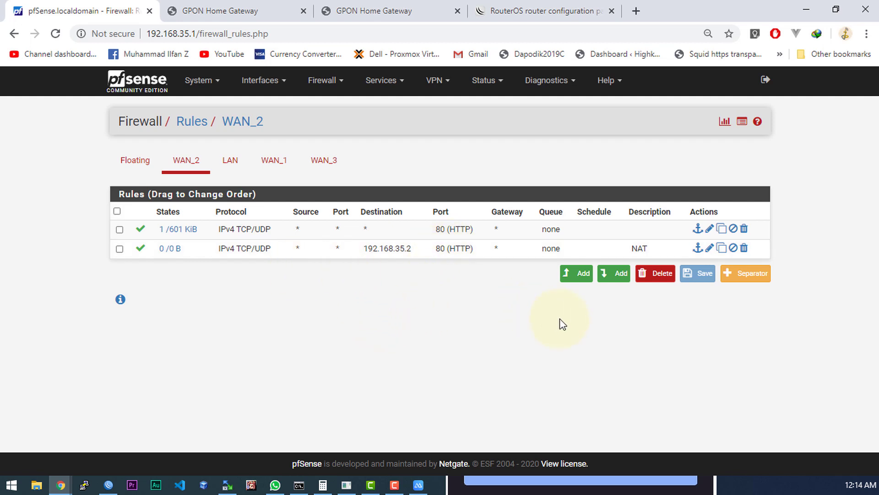
Start a new firewall rule at the beginning of the WAN_2 list and set its protocol to TCP/UDP.
{"action": "left_click", "coordinate": [573, 274]}
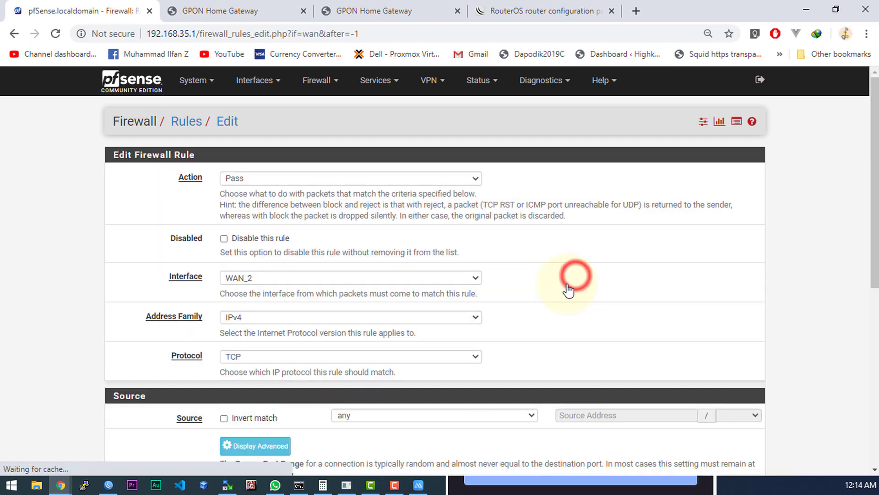
{"action": "scroll", "coordinate": [260, 191], "scroll_direction": "down", "scroll_amount": 3}
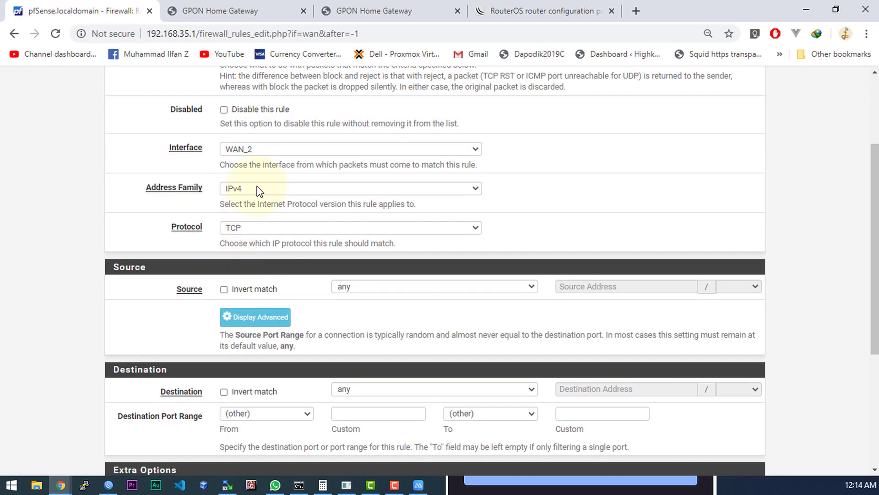
{"action": "left_click", "coordinate": [244, 146]}
{"action": "left_click", "coordinate": [238, 155]}
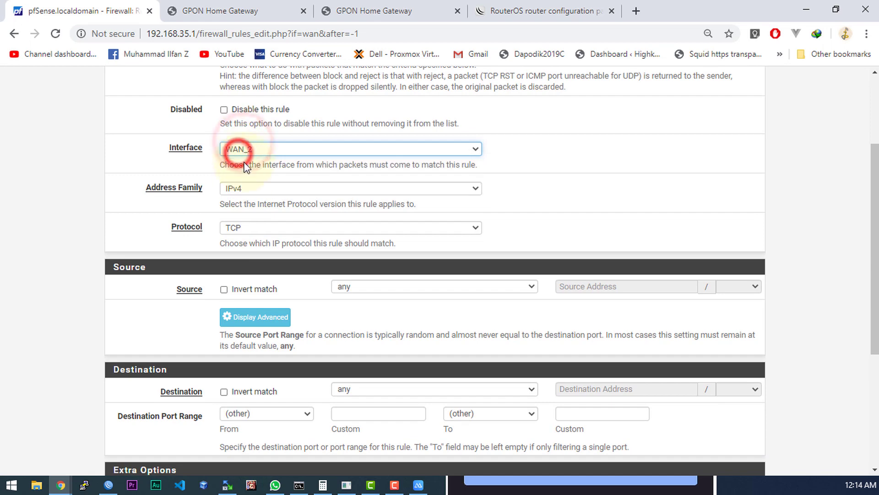
{"action": "left_click", "coordinate": [235, 228]}
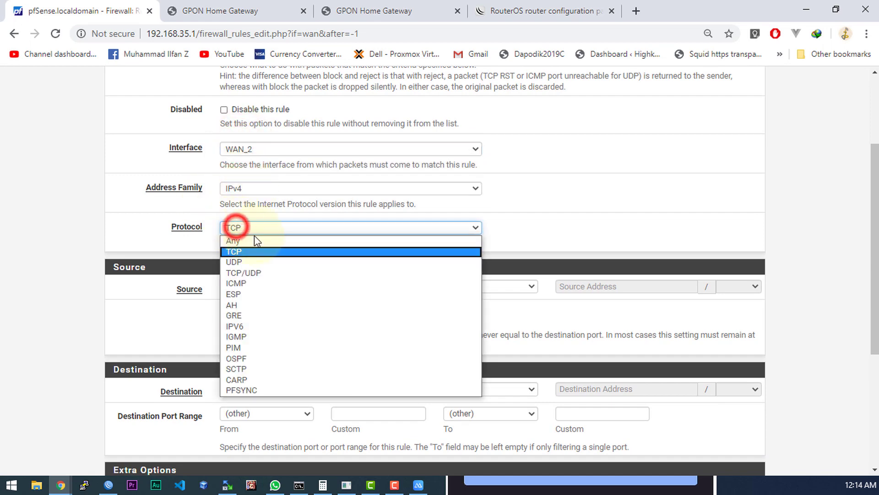
{"action": "left_click", "coordinate": [251, 273]}
{"action": "scroll", "coordinate": [359, 296], "scroll_direction": "down", "scroll_amount": 1}
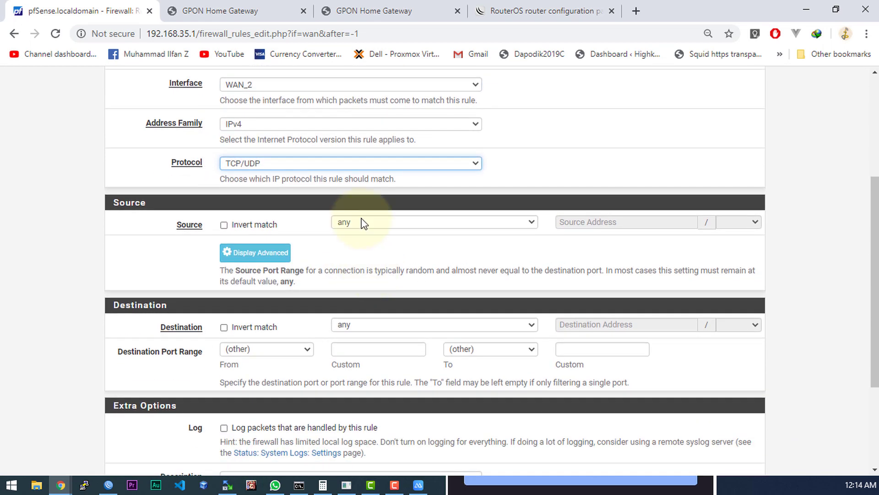
Set the rule's destination port range from custom 8080 to custom 8080, then save the rule and apply the changes.
{"action": "left_click", "coordinate": [362, 220]}
{"action": "left_click", "coordinate": [361, 220]}
{"action": "left_click", "coordinate": [380, 348]}
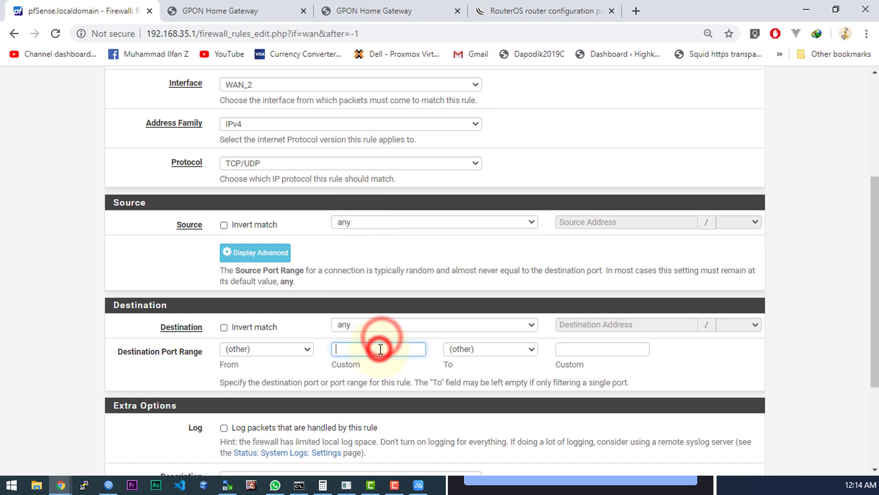
{"action": "scroll", "coordinate": [382, 348], "scroll_direction": "down", "scroll_amount": 2}
{"action": "type", "text": "8080"}
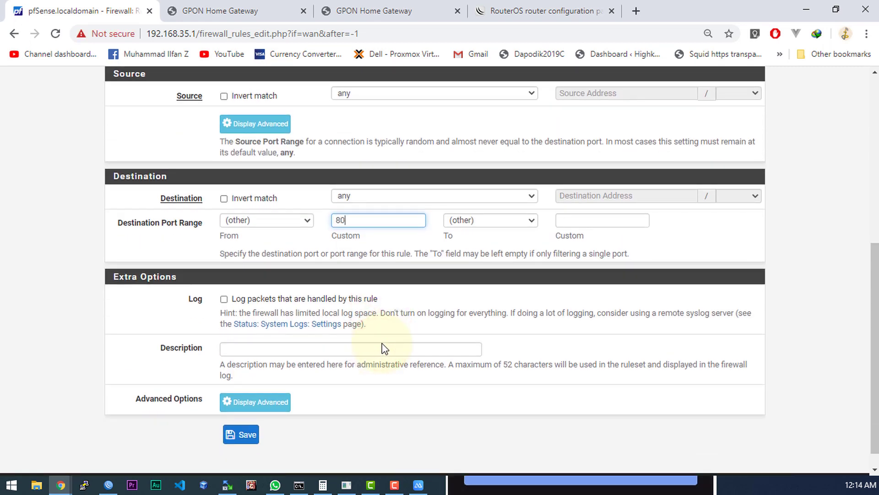
{"action": "left_click", "coordinate": [590, 220]}
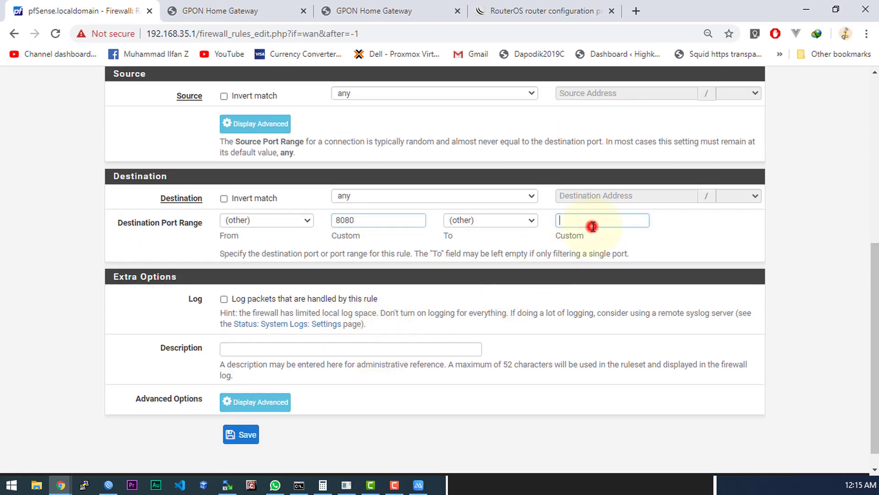
{"action": "type", "text": "8080"}
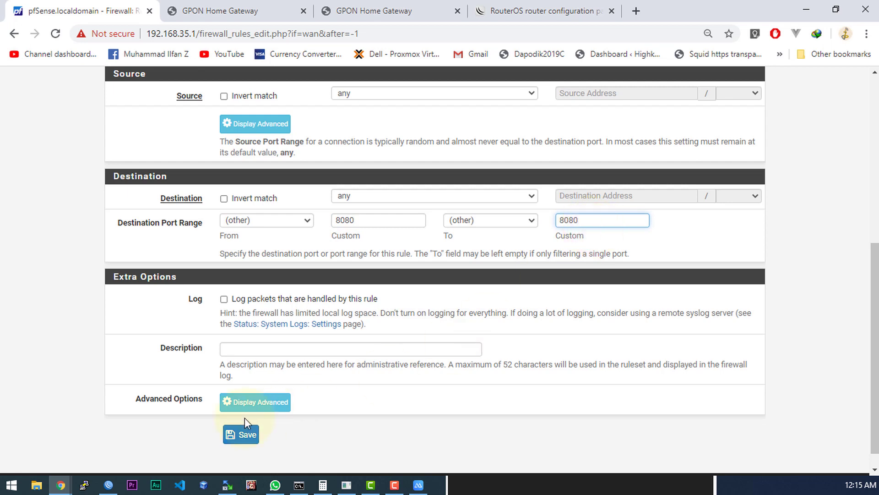
{"action": "left_click", "coordinate": [224, 439]}
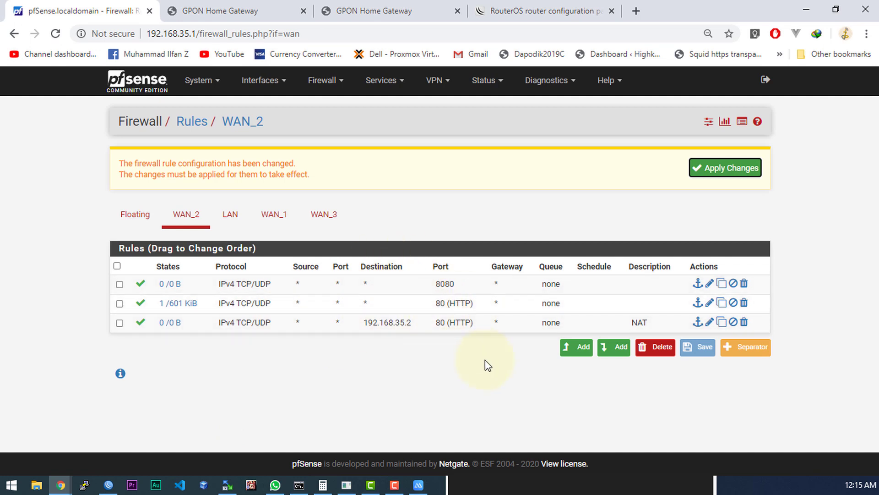
{"action": "left_click", "coordinate": [726, 168]}
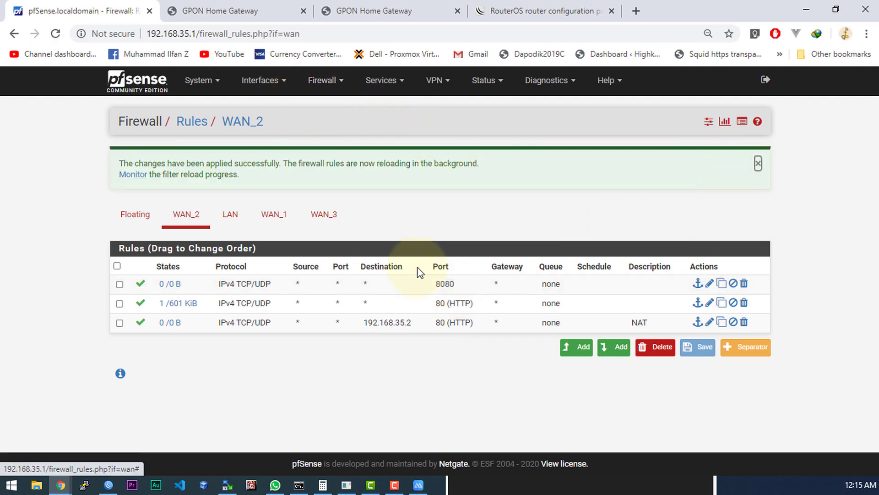
Return to the mirrored phone, dismiss the VIP upgrade prompt and reload 36.90.92.62:8080.
{"action": "left_click", "coordinate": [511, 488]}
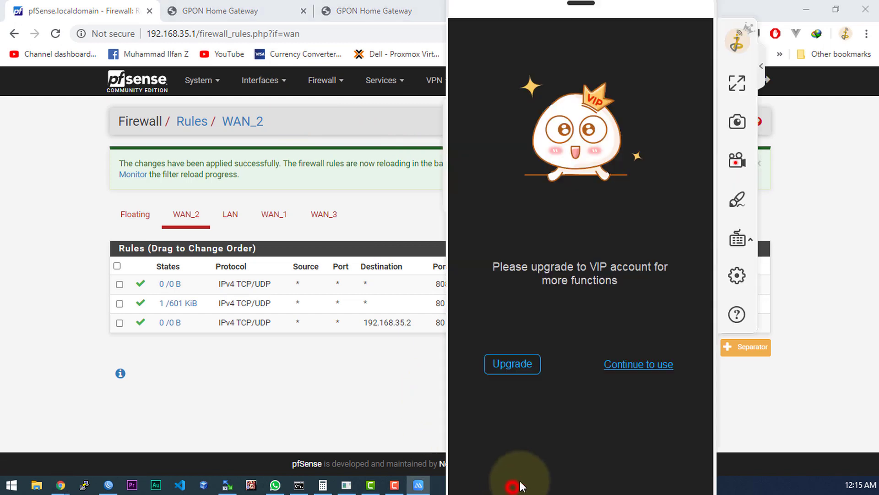
{"action": "left_click", "coordinate": [641, 364]}
{"action": "left_click_drag", "start_coordinate": [605, 310], "coordinate": [634, 168]}
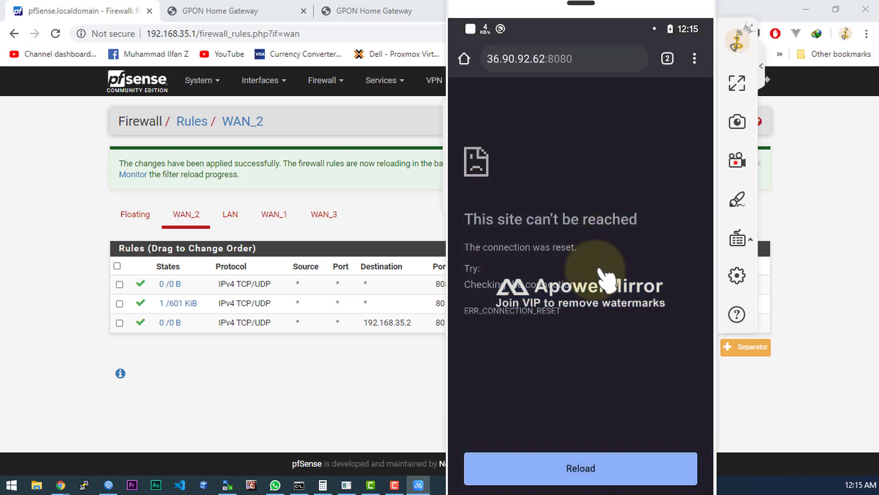
{"action": "left_click_drag", "start_coordinate": [574, 128], "coordinate": [545, 370]}
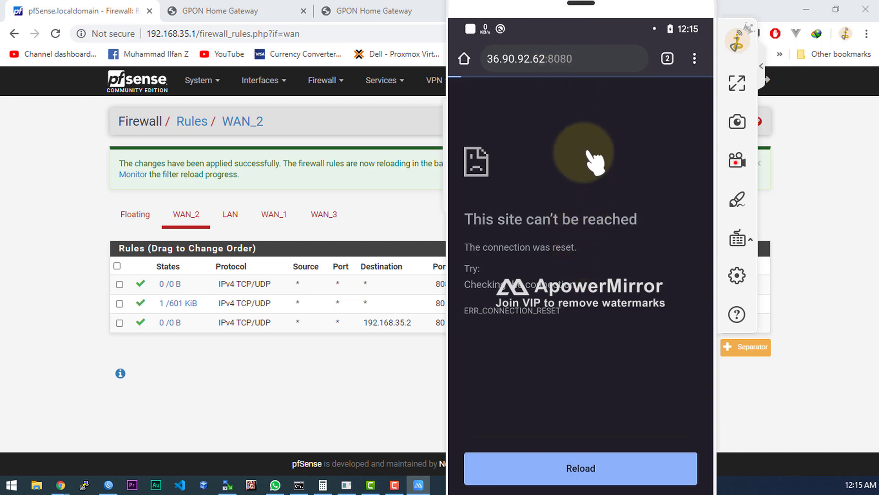
{"action": "left_click_drag", "start_coordinate": [583, 148], "coordinate": [596, 412]}
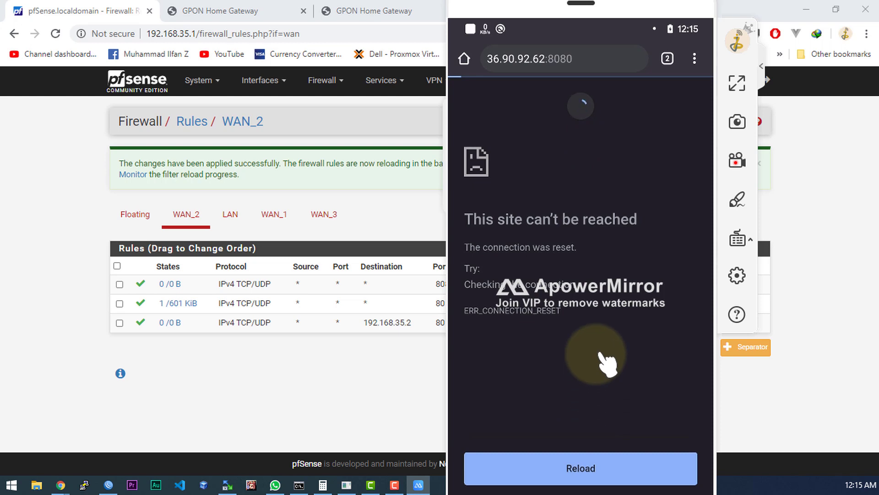
Refresh the WAN_2 rules list in pfSense and retry loading 36.90.92.62:8080 on the phone.
{"action": "left_click", "coordinate": [196, 219]}
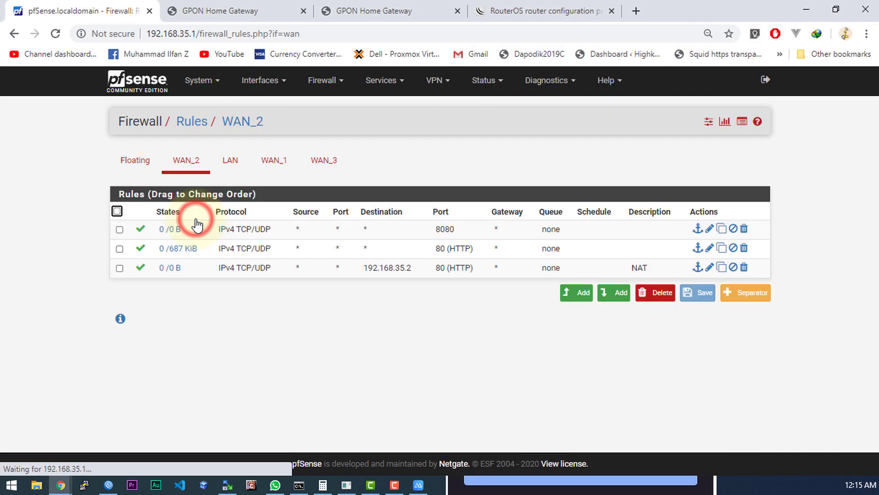
{"action": "left_click", "coordinate": [186, 161]}
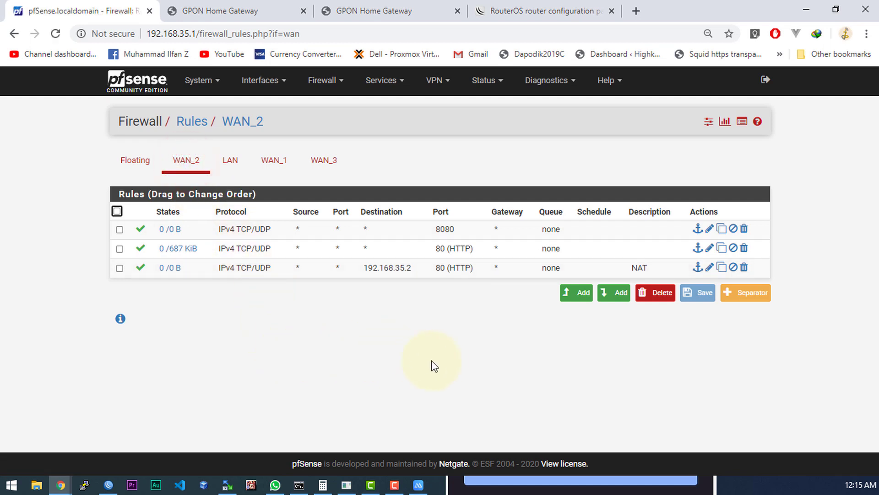
{"action": "left_click", "coordinate": [609, 478]}
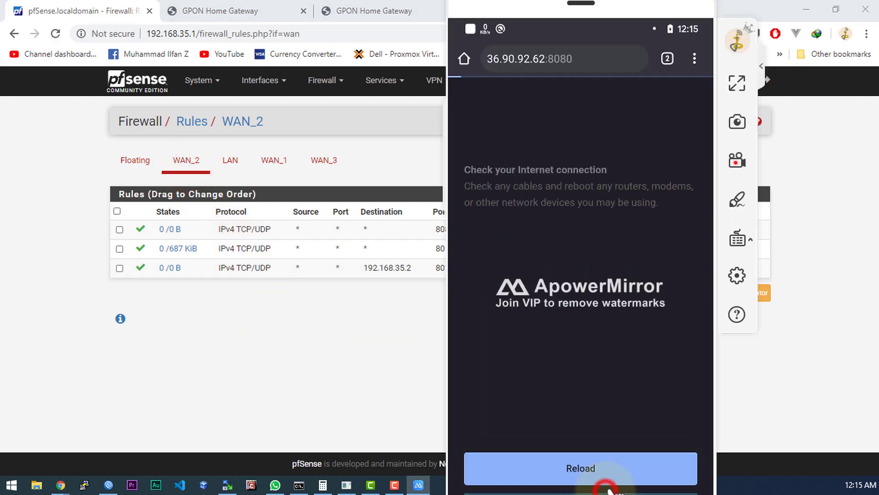
{"action": "left_click", "coordinate": [568, 467]}
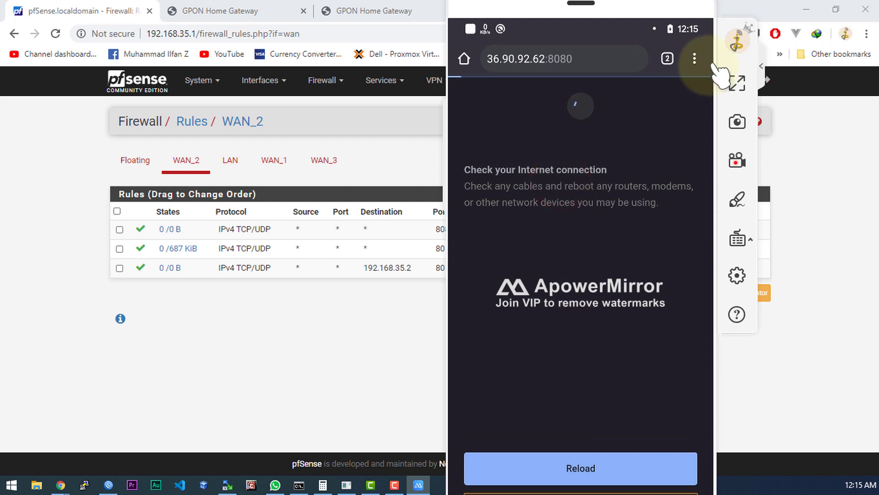
Switch the phone browser to the Google tab and load youtube.com to test the internet connection.
{"action": "left_click", "coordinate": [694, 58]}
{"action": "left_click", "coordinate": [504, 145]}
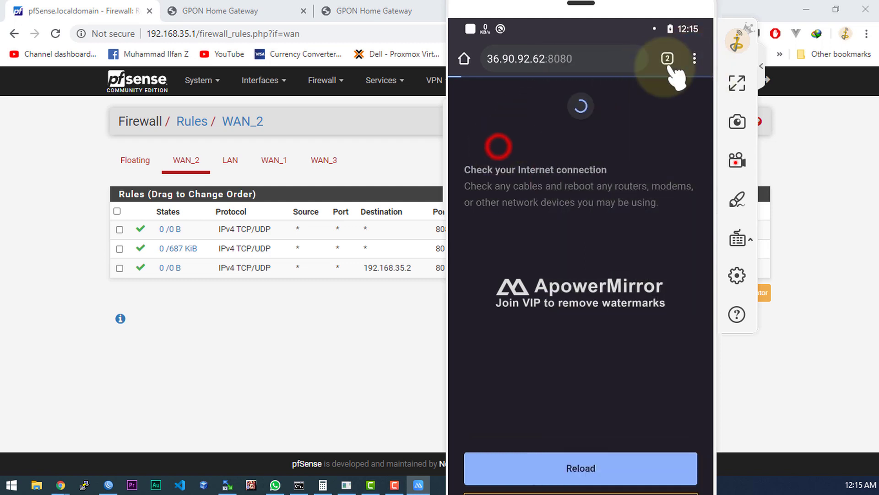
{"action": "left_click", "coordinate": [665, 59]}
{"action": "left_click", "coordinate": [562, 455]}
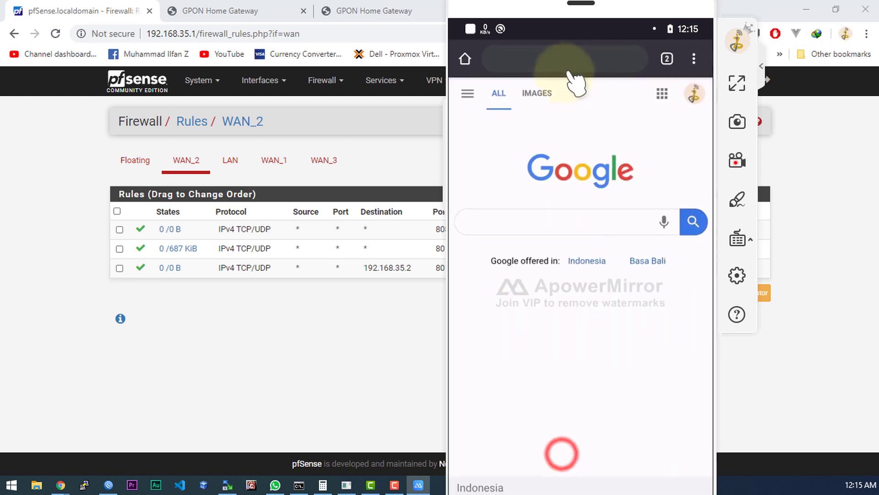
{"action": "left_click", "coordinate": [567, 59]}
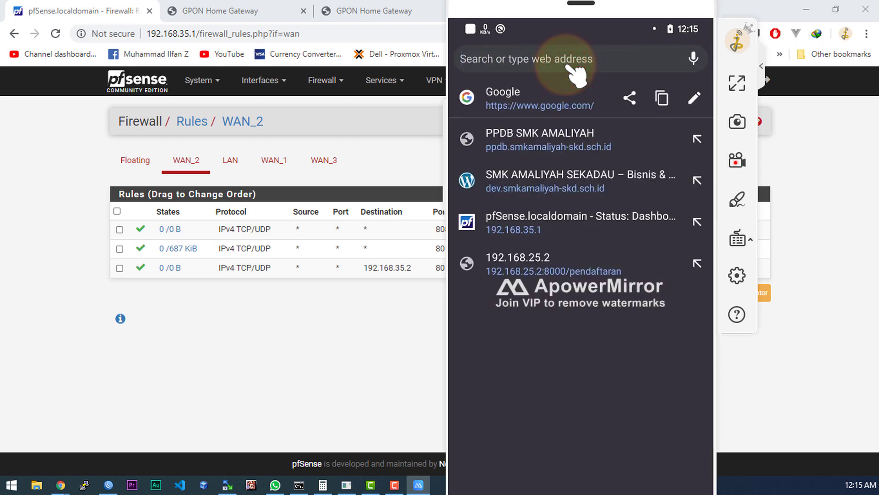
{"action": "type", "text": "youtube.com"}
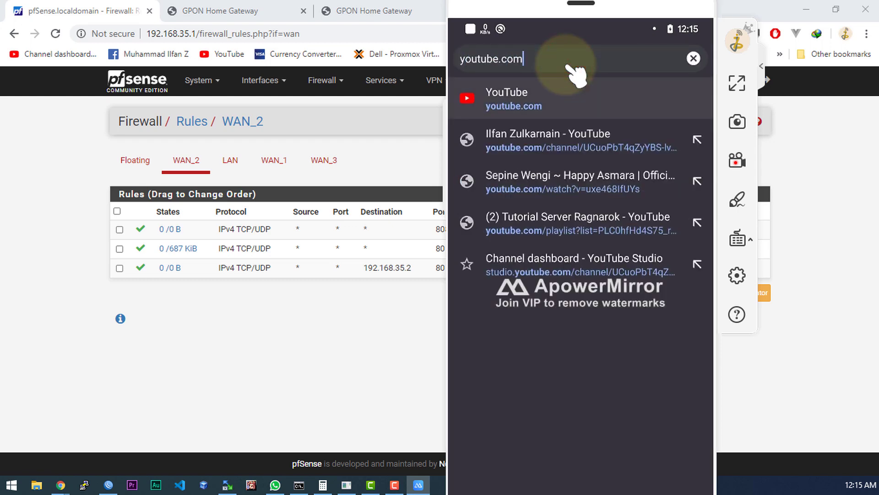
{"action": "left_click", "coordinate": [609, 89]}
{"action": "left_click", "coordinate": [521, 108]}
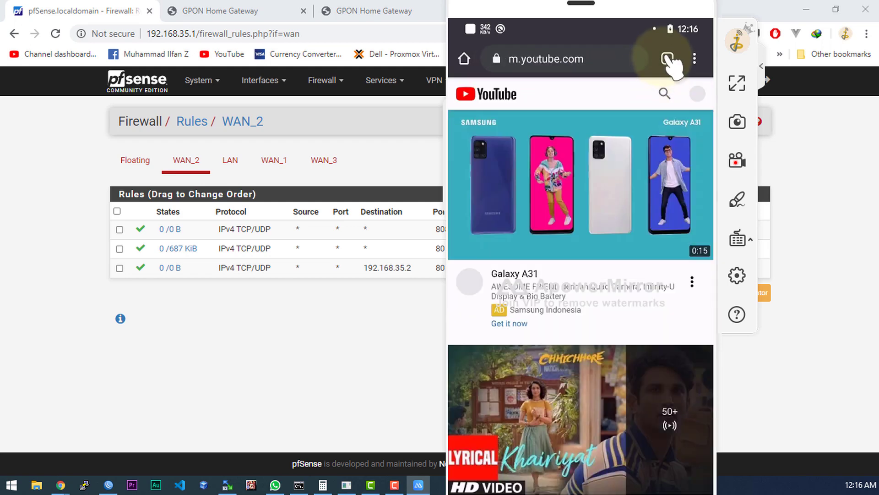
{"action": "left_click", "coordinate": [667, 59]}
{"action": "left_click", "coordinate": [656, 152]}
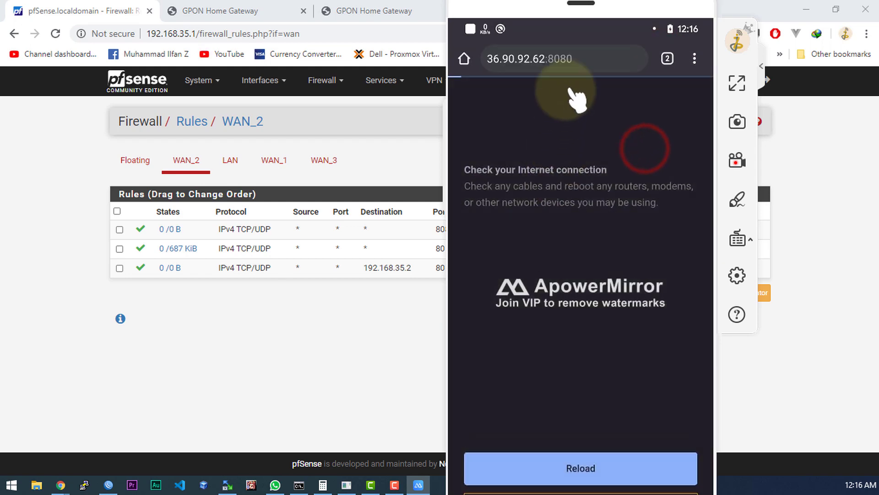
{"action": "left_click", "coordinate": [578, 60]}
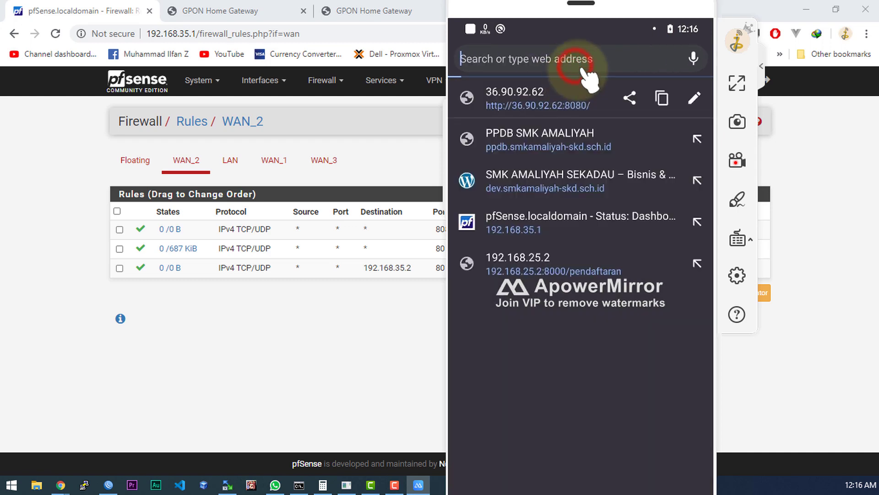
{"action": "left_click", "coordinate": [663, 100]}
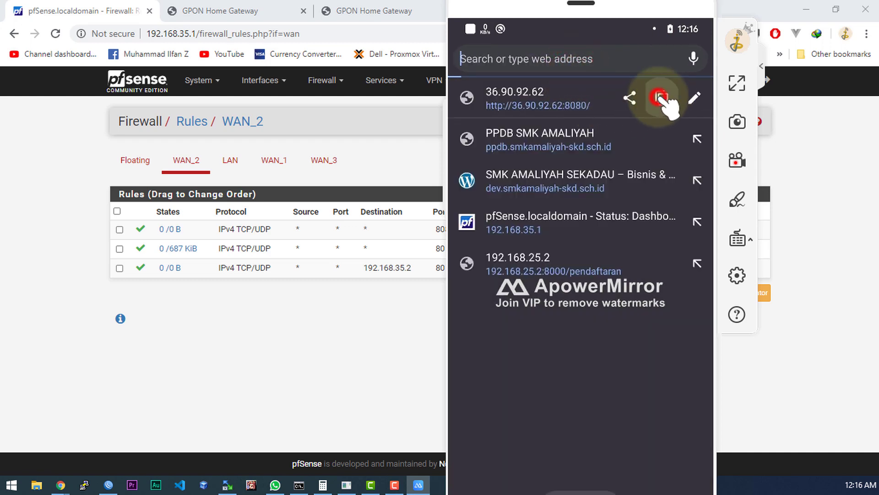
{"action": "left_click", "coordinate": [554, 100]}
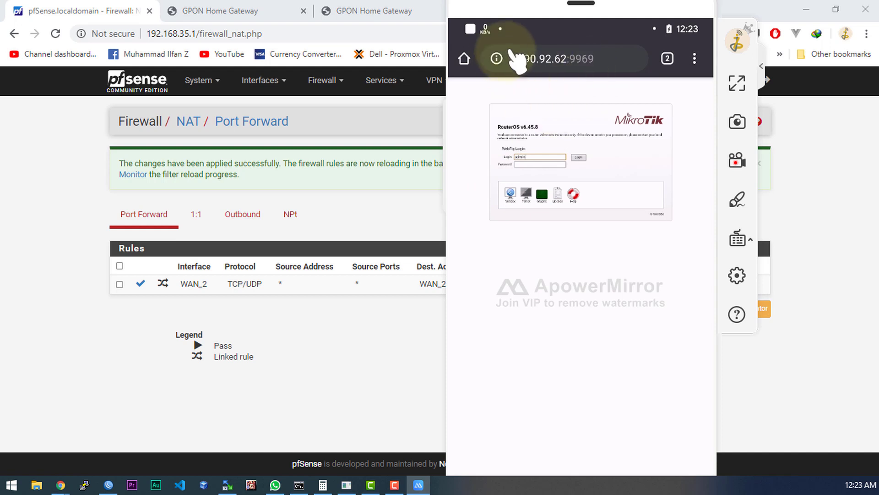
Check the phone's Wi-Fi and mobile data states in quick settings, and reload the MikroTik page at 36.90.92.62:9969.
{"action": "left_click_drag", "start_coordinate": [585, 35], "coordinate": [569, 373]}
{"action": "left_click_drag", "start_coordinate": [485, 187], "coordinate": [506, 338]}
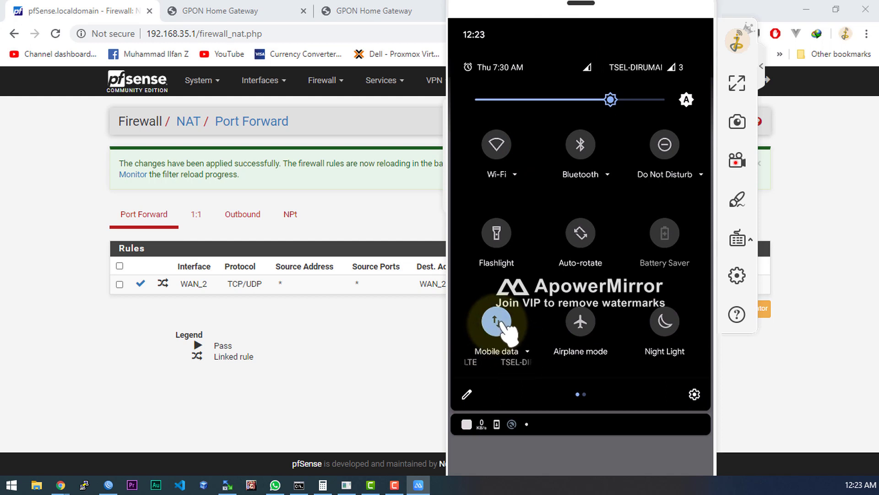
{"action": "left_click_drag", "start_coordinate": [585, 432], "coordinate": [589, 39]}
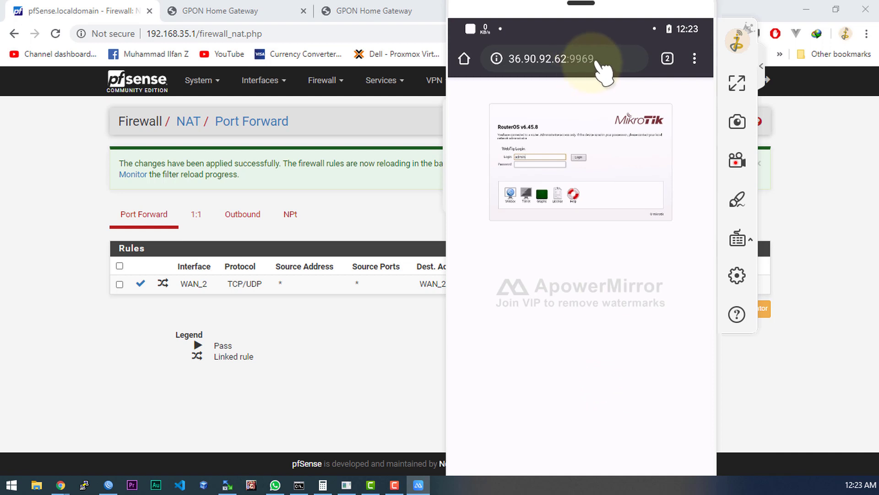
{"action": "left_click_drag", "start_coordinate": [580, 168], "coordinate": [595, 467]}
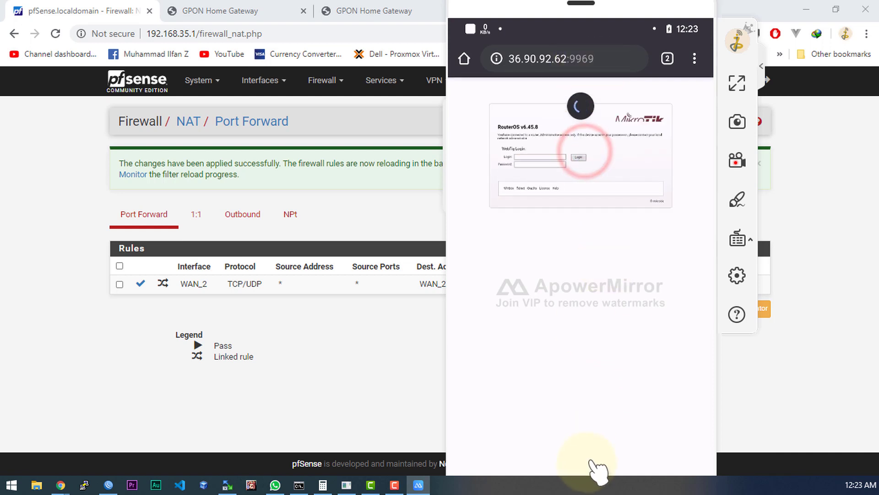
{"action": "left_click_drag", "start_coordinate": [578, 194], "coordinate": [570, 413]}
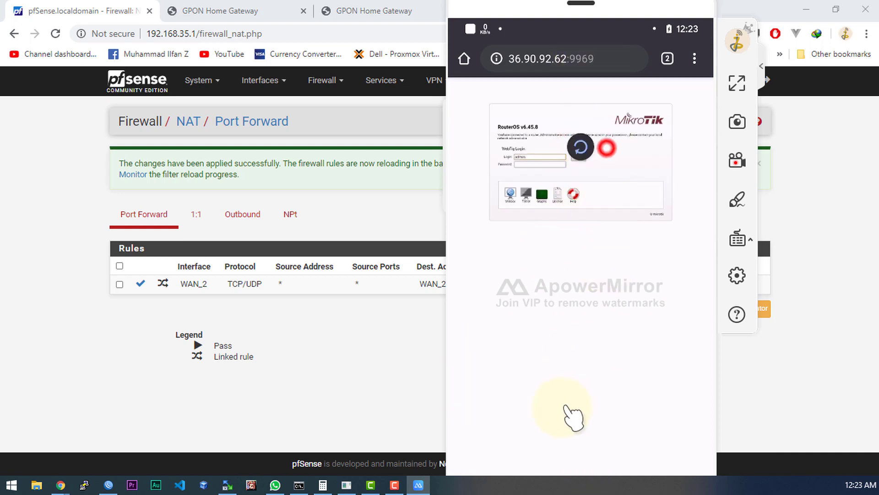